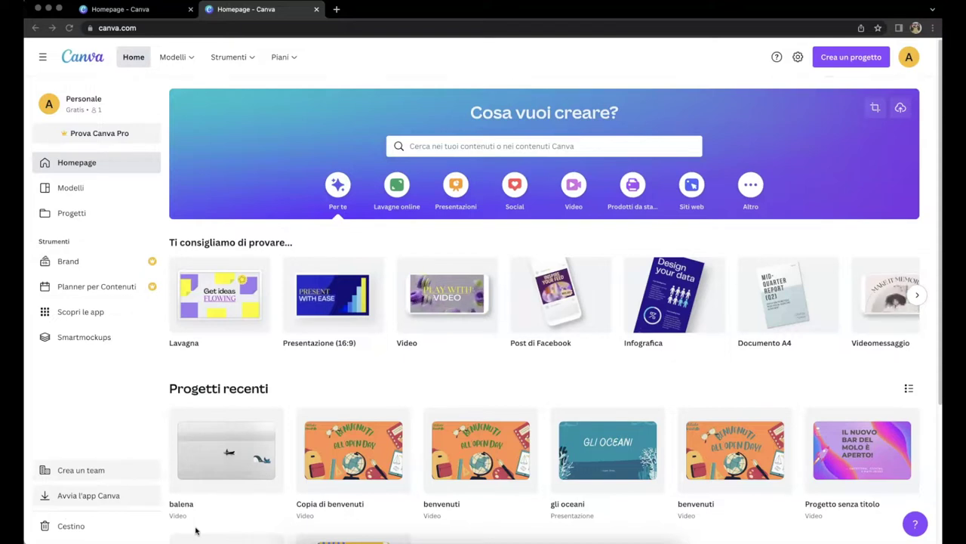
# - Start a blank Presentazione (16:9) design from the Canva homepage
pyautogui.click(322, 302)
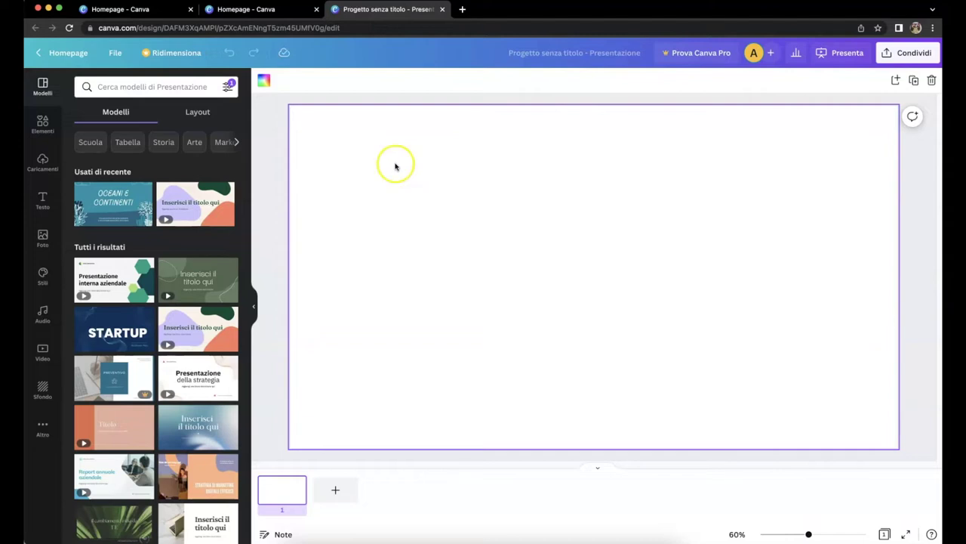
# - Add a square from Linee e forme and place it in the slide's upper-left area
pyautogui.click(39, 124)
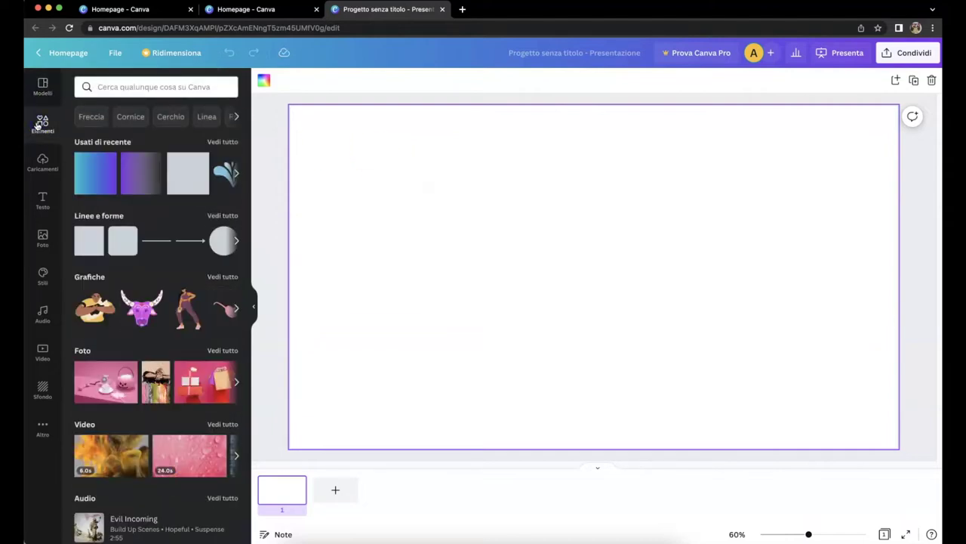
pyautogui.click(89, 240)
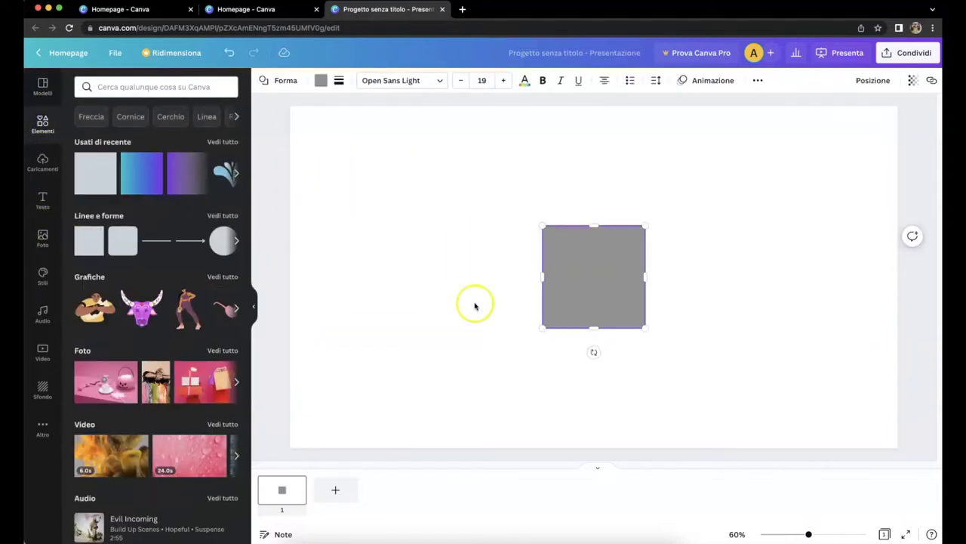
pyautogui.moveTo(579, 287); pyautogui.dragTo(356, 188)
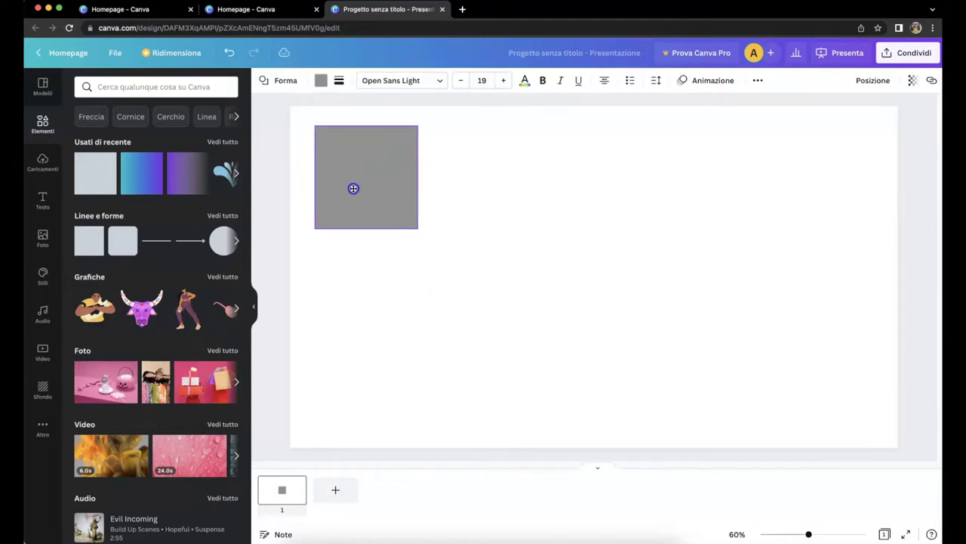
pyautogui.moveTo(420, 228); pyautogui.dragTo(423, 241)
pyautogui.click(254, 306)
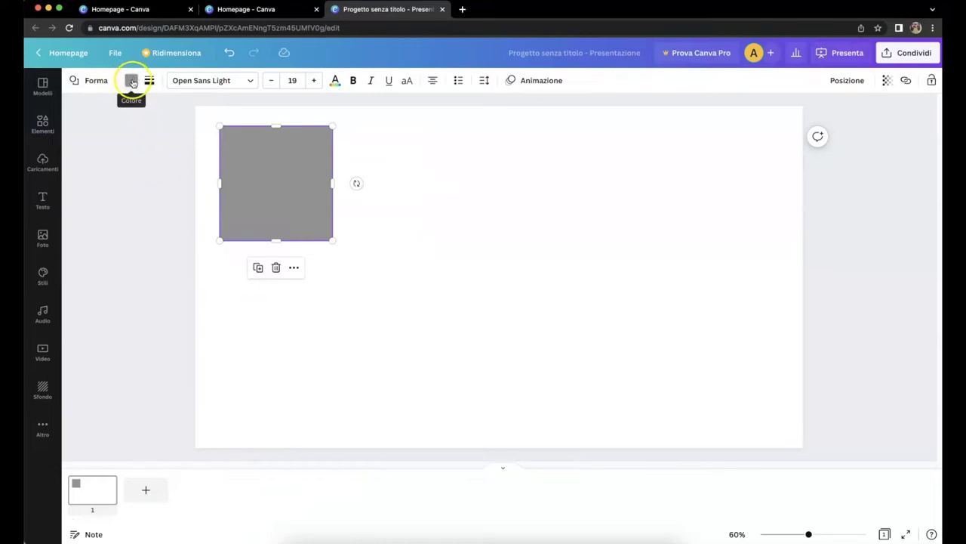
# - Colour the square light orange
pyautogui.click(131, 80)
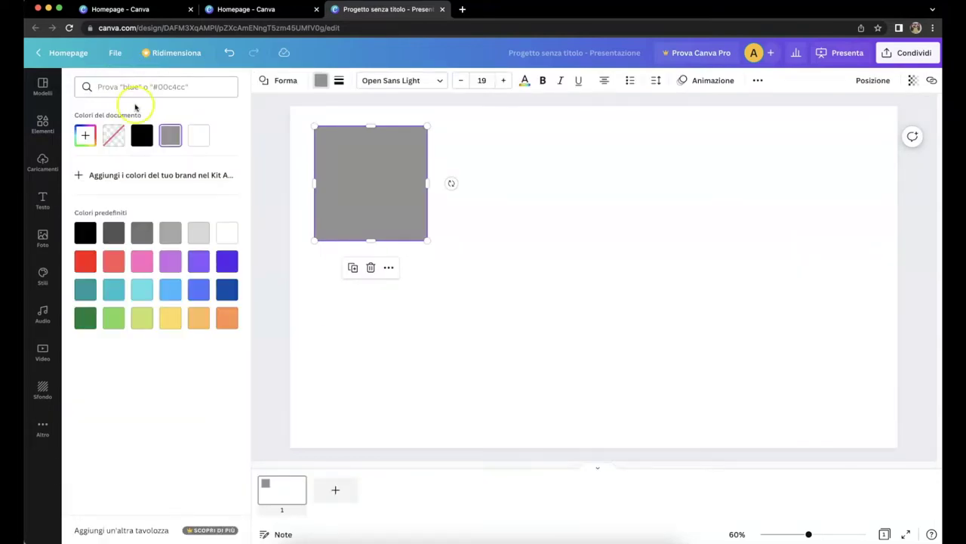
pyautogui.click(195, 323)
pyautogui.click(375, 353)
pyautogui.click(376, 354)
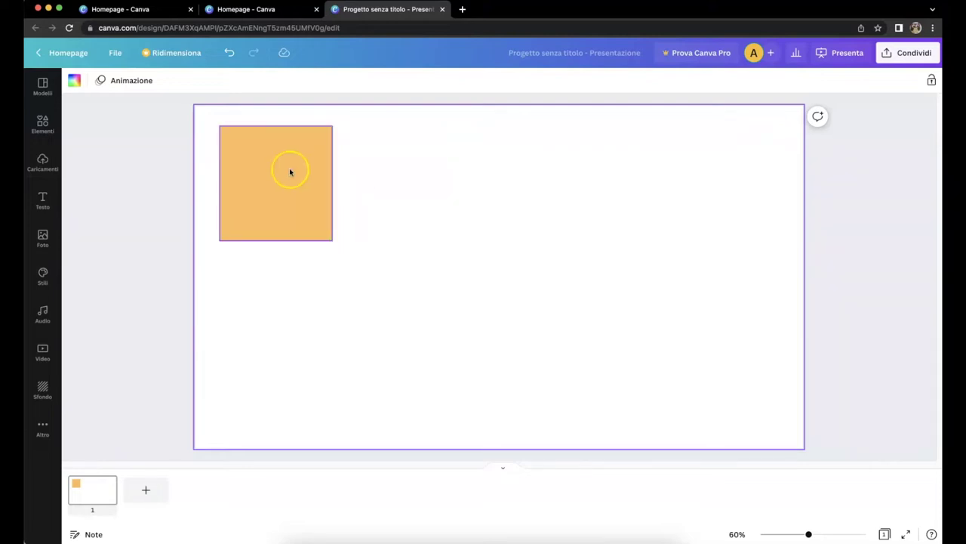
pyautogui.click(320, 326)
# - Search Elementi for 'gradiente' and place the purple-to-white gradient graphic mid-slide
pyautogui.click(43, 124)
pyautogui.click(96, 86)
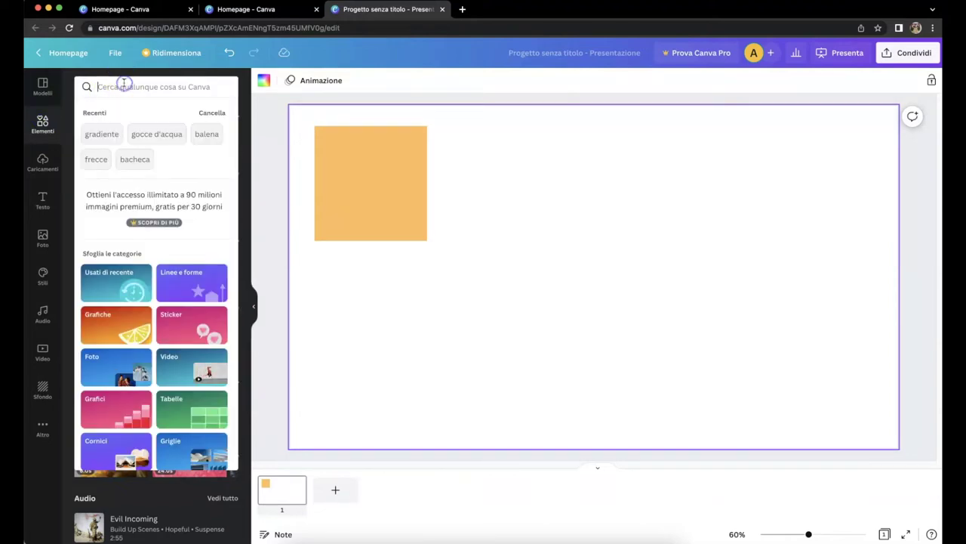
pyautogui.write('gradiente')
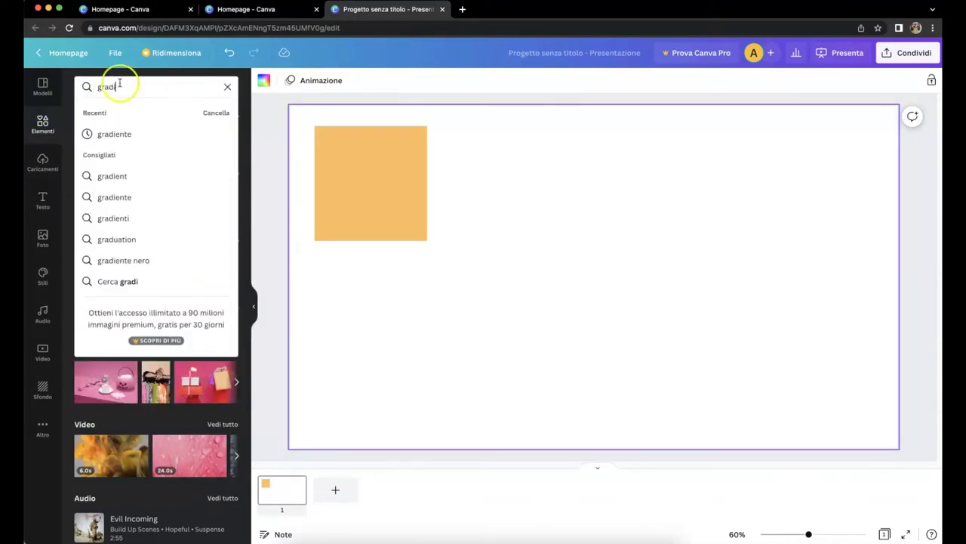
pyautogui.press('Return')
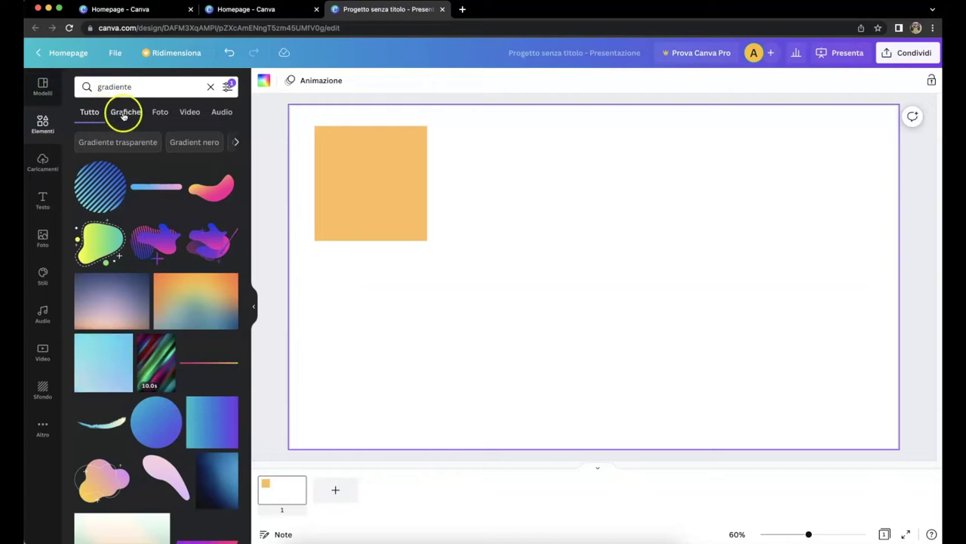
pyautogui.click(125, 114)
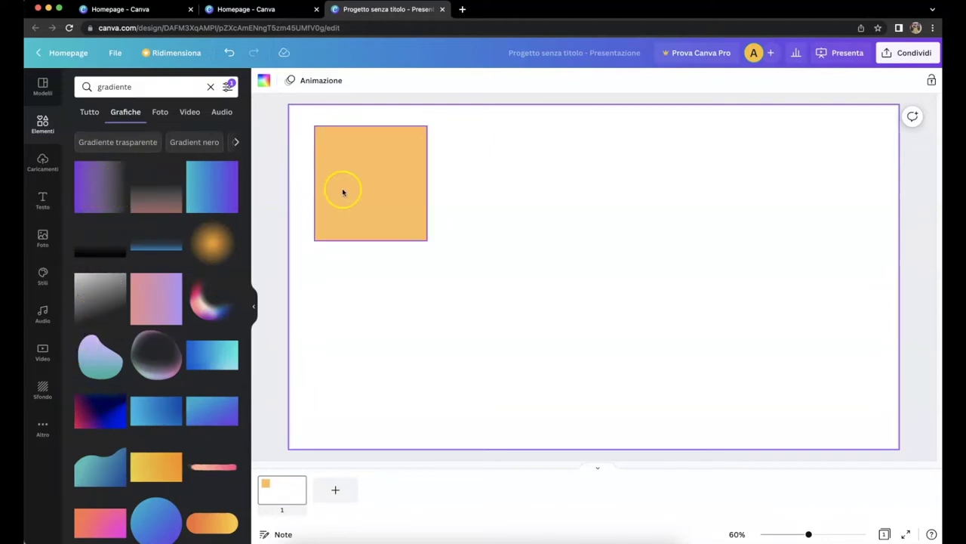
pyautogui.click(90, 193)
pyautogui.moveTo(566, 269); pyautogui.dragTo(512, 263)
pyautogui.click(690, 201)
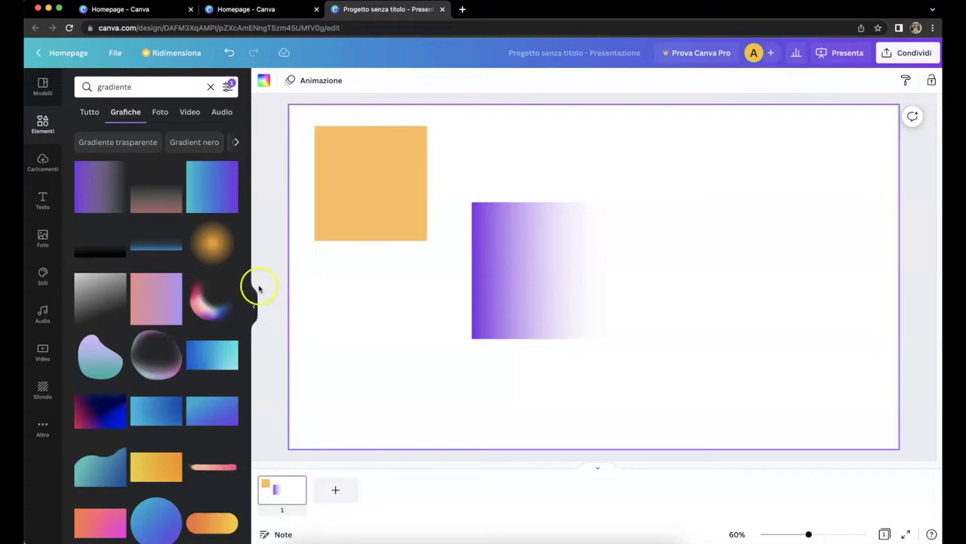
# - Place the teal-to-purple gradient square from Grafiche on the slide's lower right
pyautogui.click(212, 198)
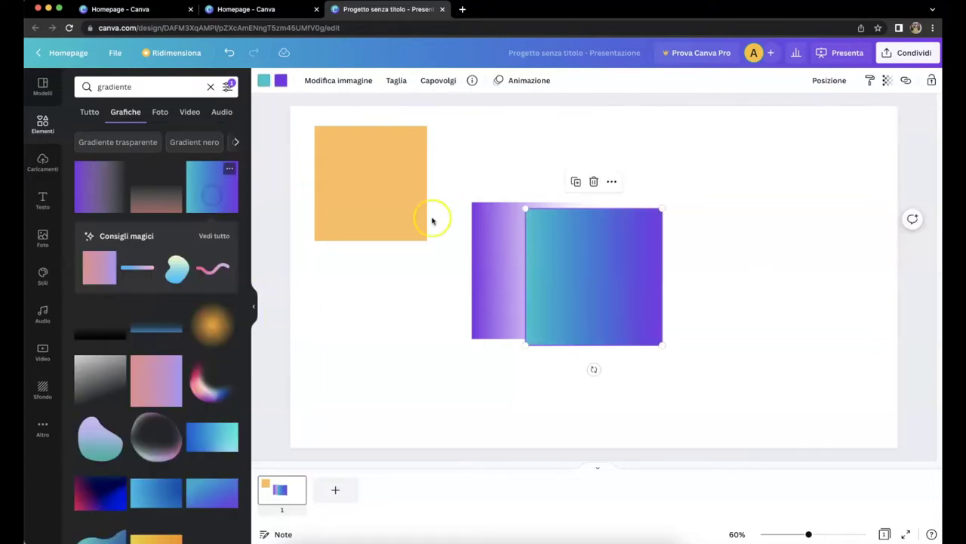
pyautogui.moveTo(608, 280); pyautogui.dragTo(764, 314)
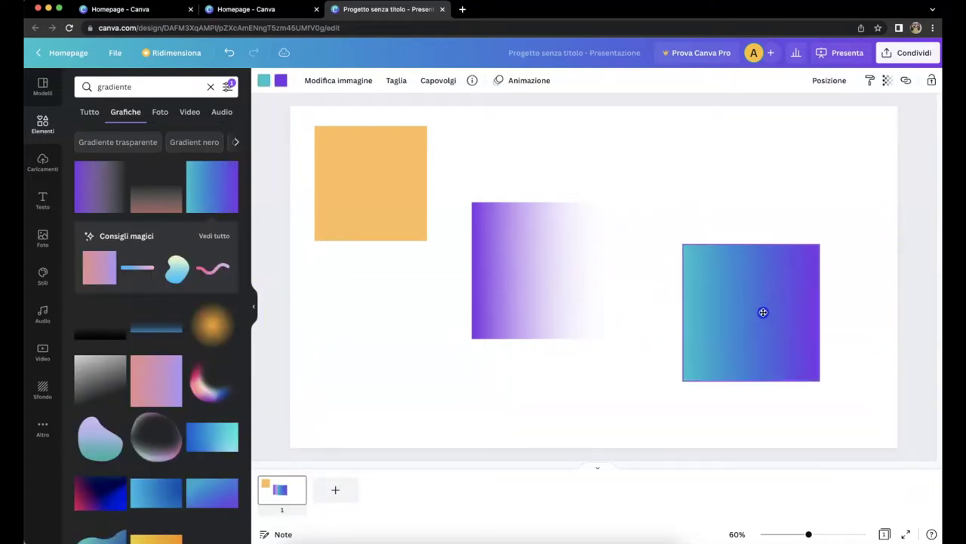
pyautogui.click(590, 412)
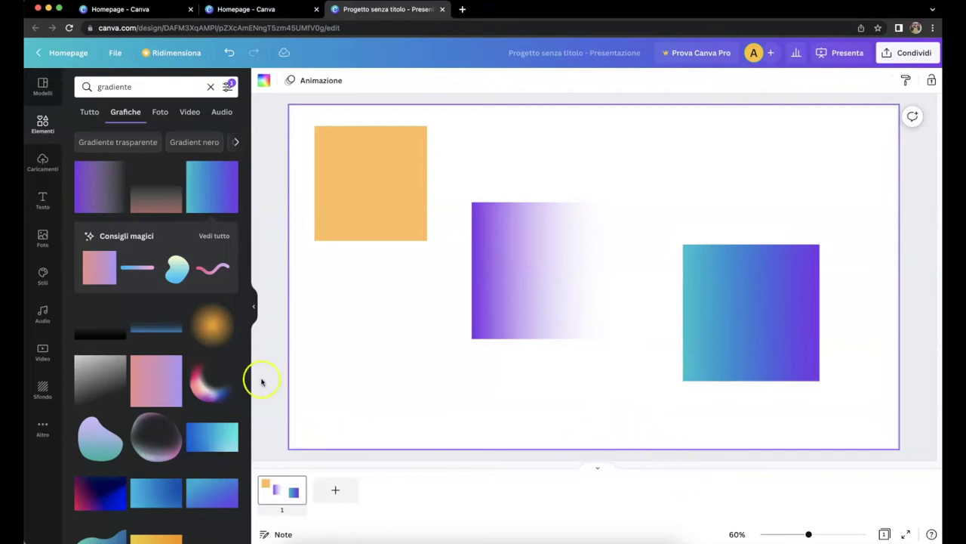
pyautogui.click(254, 306)
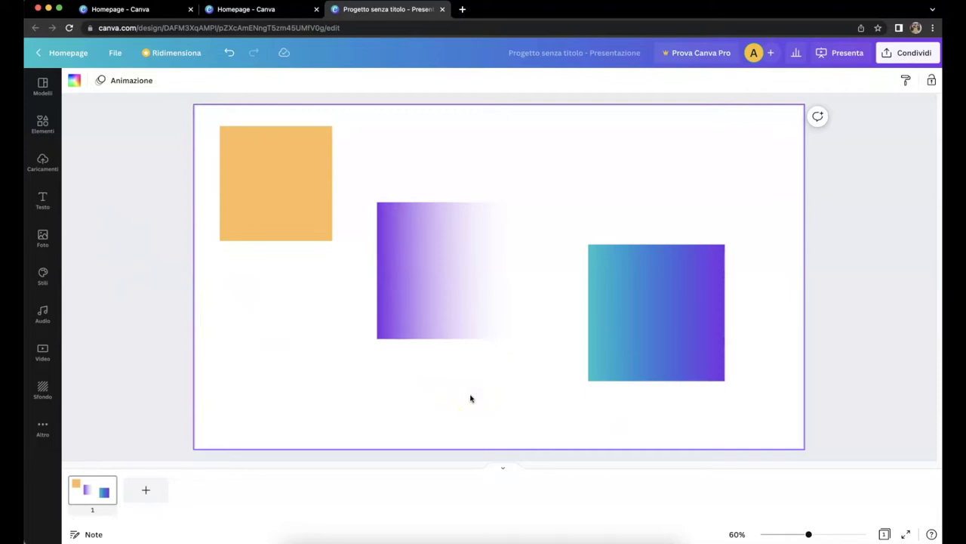
# - Eyedropper the orange square's #FEBD59 into the middle gradient's purple end
pyautogui.click(413, 264)
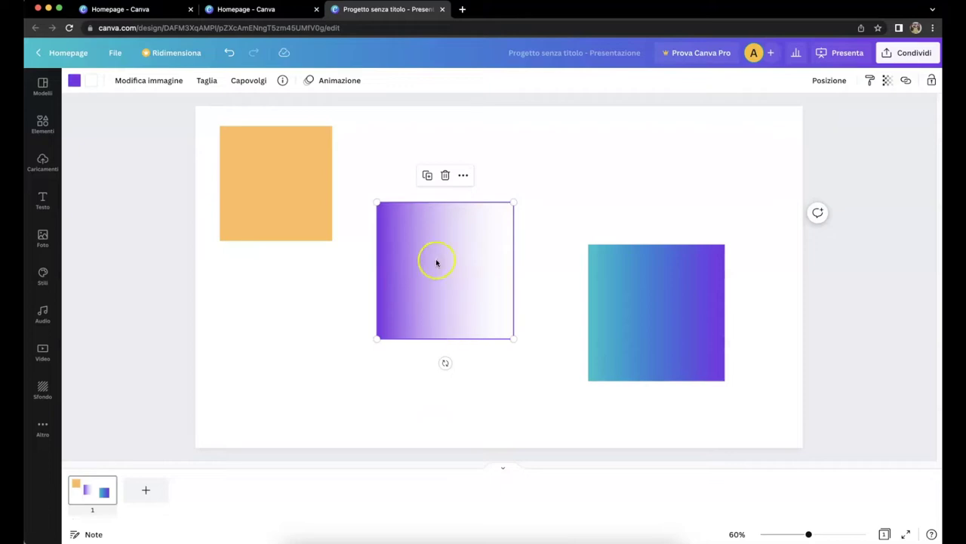
pyautogui.click(74, 82)
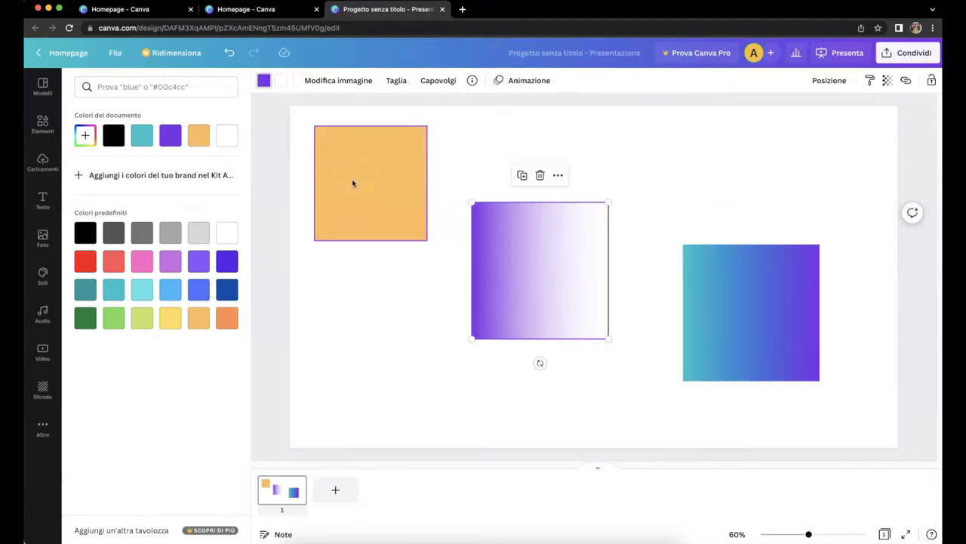
pyautogui.click(81, 136)
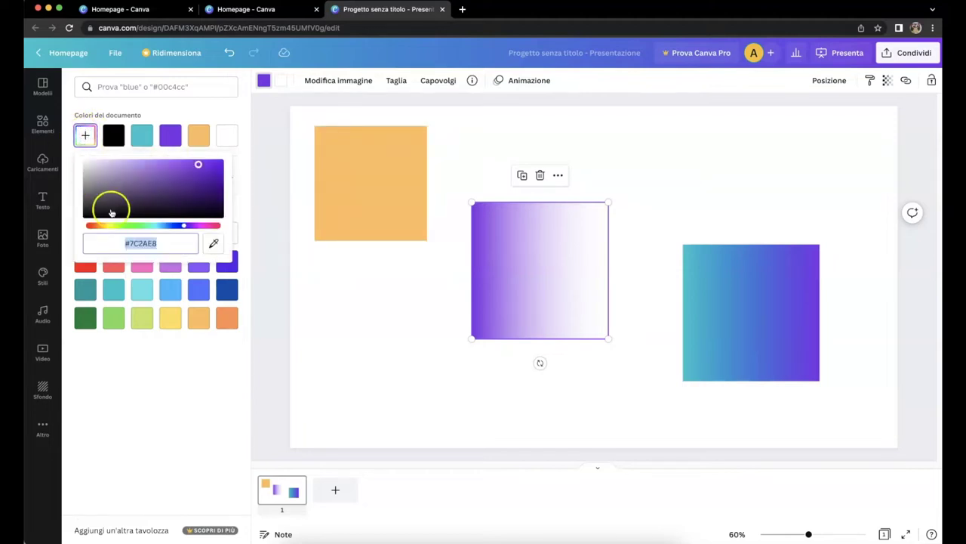
pyautogui.click(214, 244)
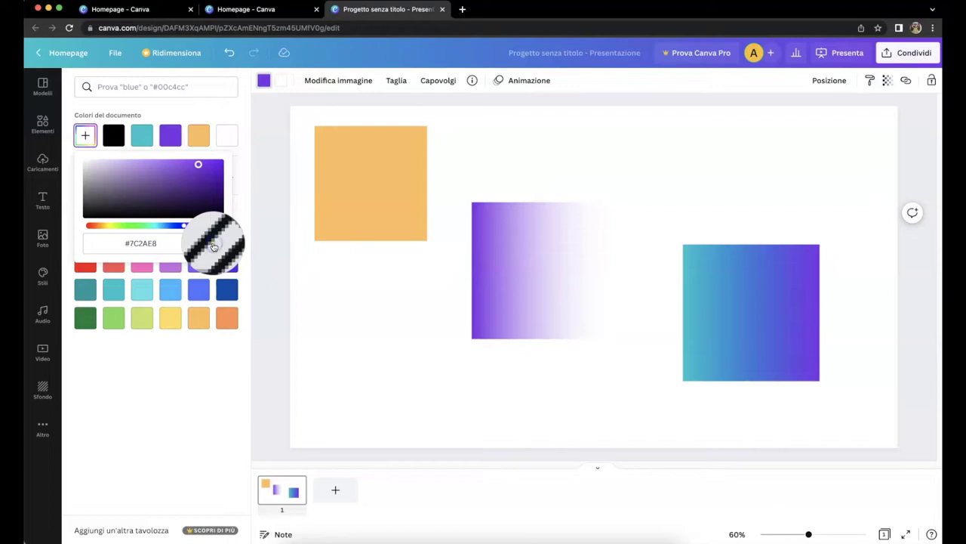
pyautogui.click(368, 183)
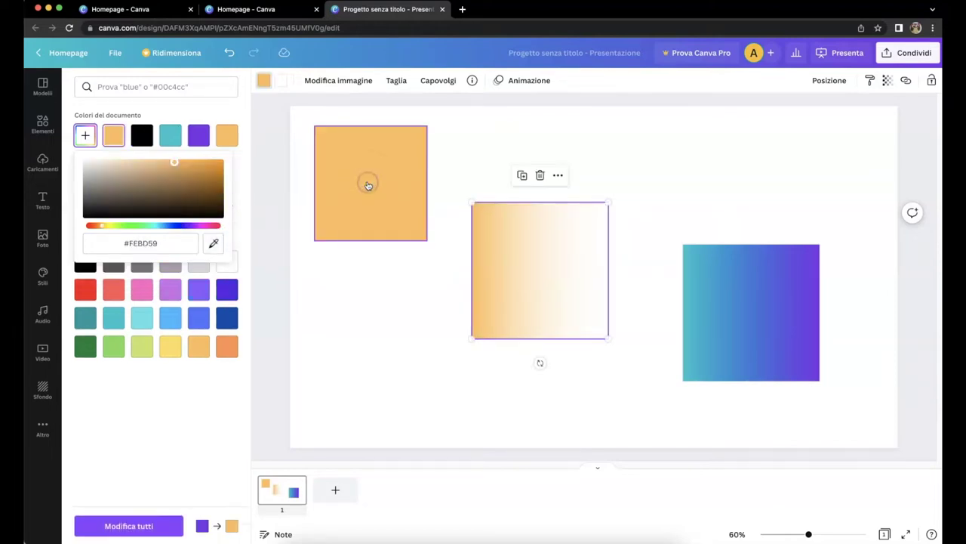
pyautogui.click(403, 402)
pyautogui.click(406, 403)
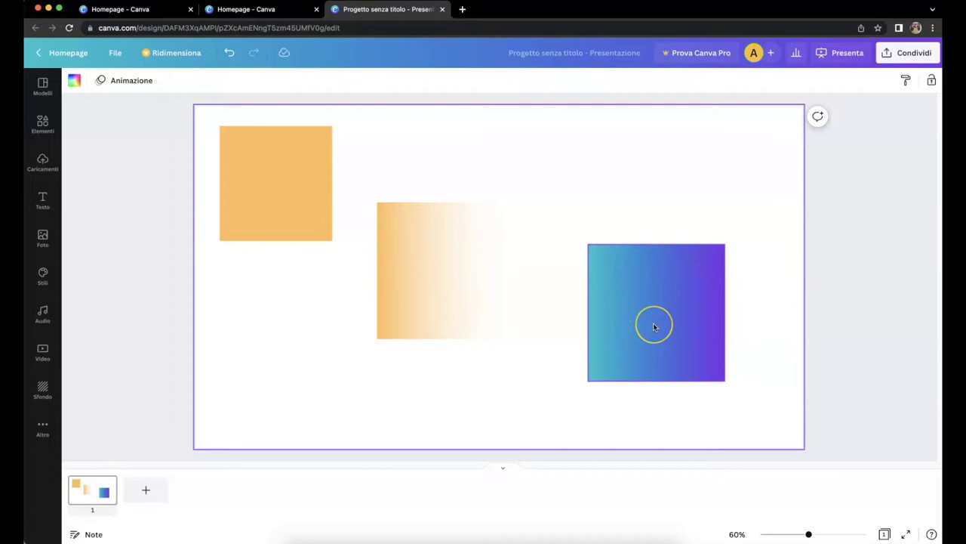
# - Replace the right gradient's teal with the orange square's colour, so it fades orange to purple
pyautogui.click(729, 321)
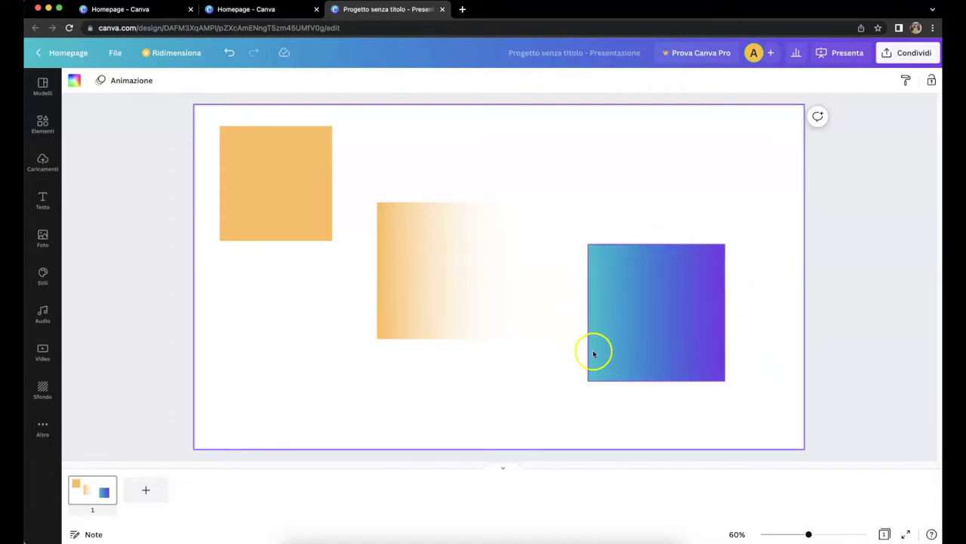
pyautogui.click(651, 313)
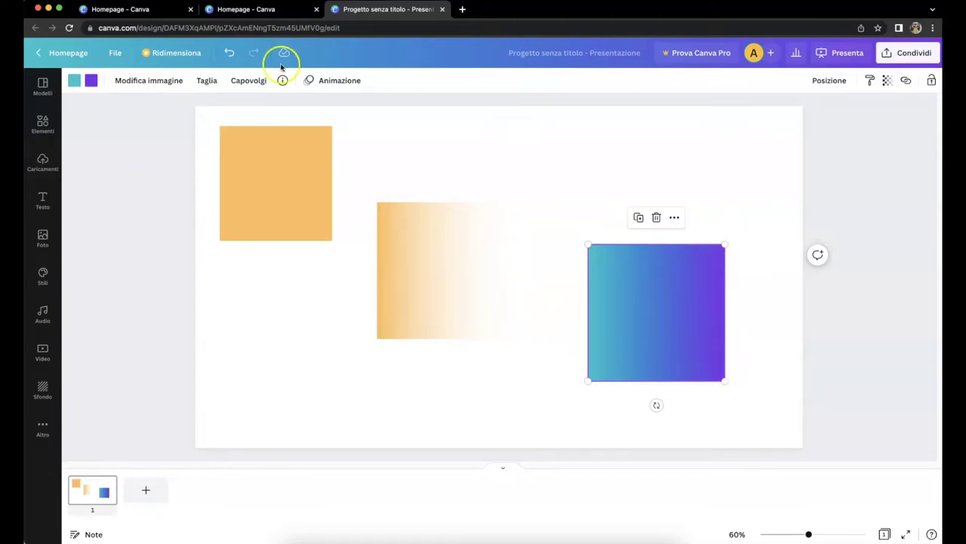
pyautogui.click(74, 81)
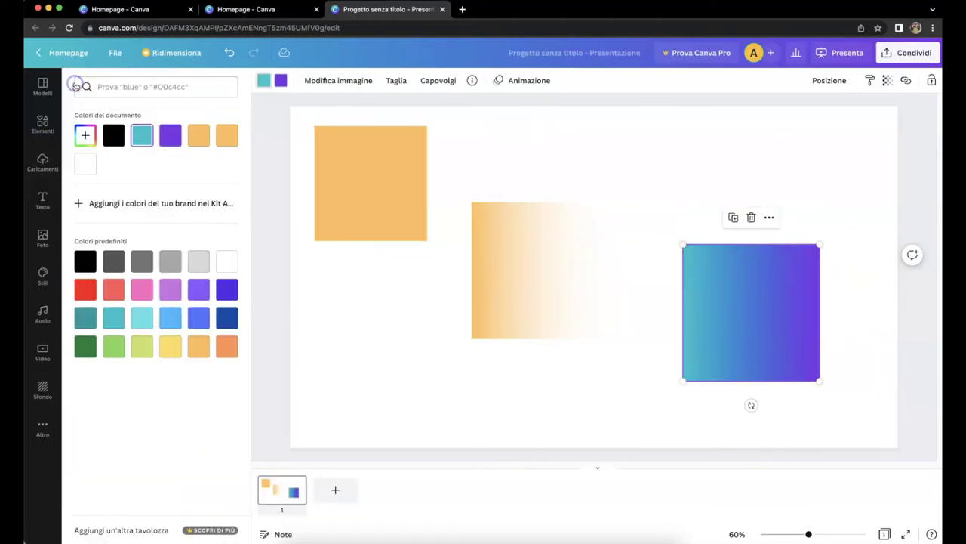
pyautogui.click(85, 135)
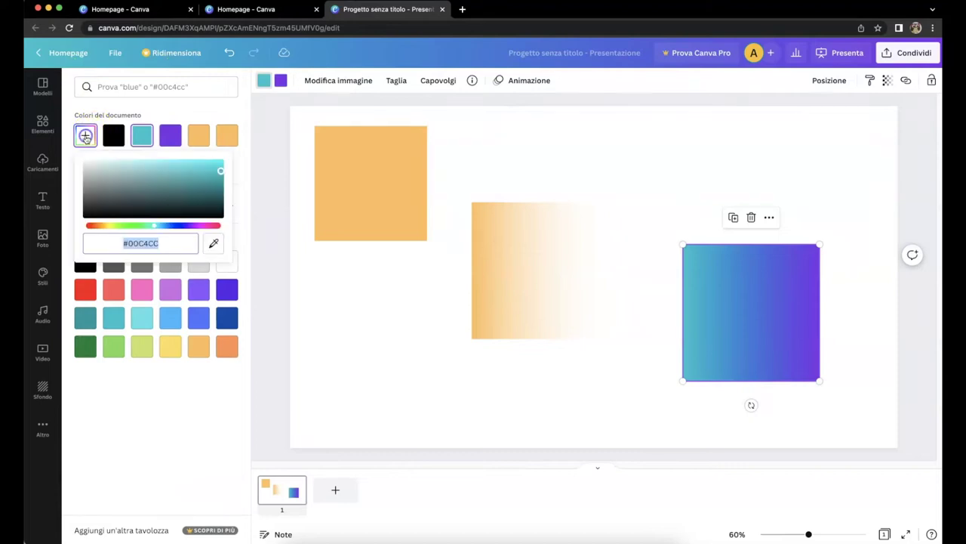
pyautogui.click(215, 243)
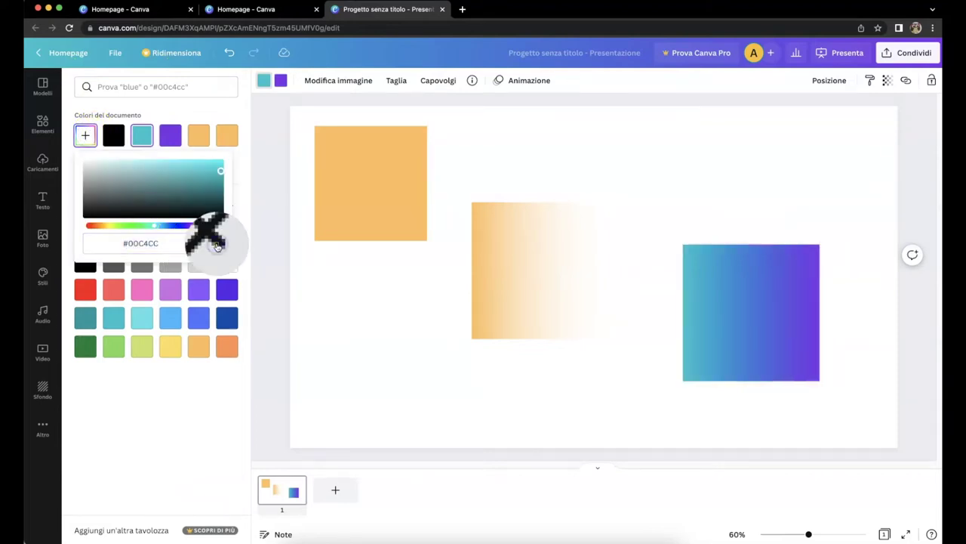
pyautogui.click(375, 171)
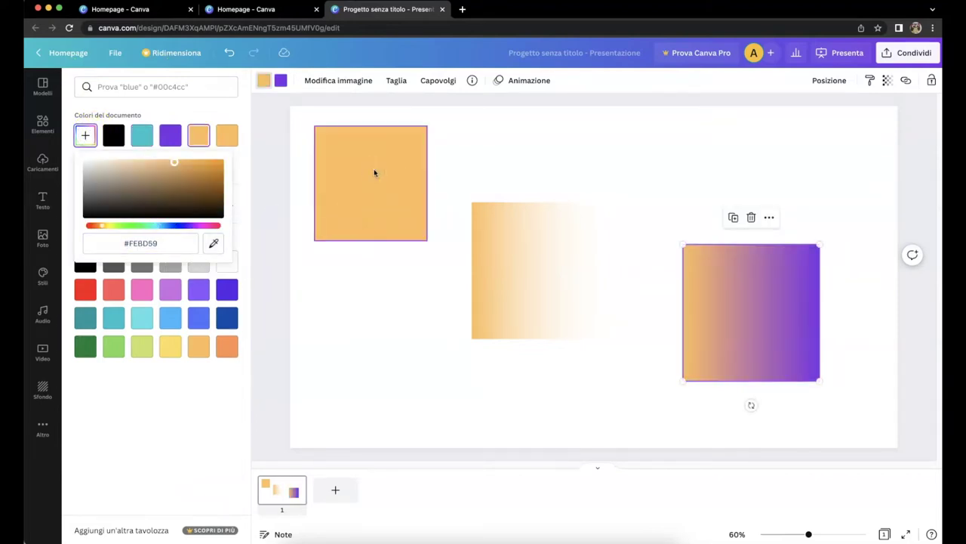
pyautogui.click(303, 319)
# - Add a blank second slide to the presentation
pyautogui.click(500, 390)
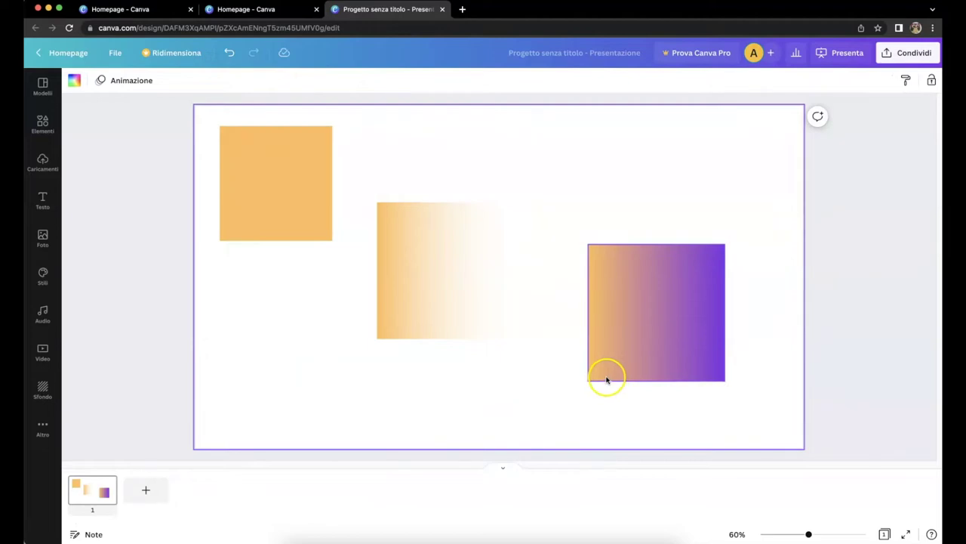
pyautogui.click(692, 322)
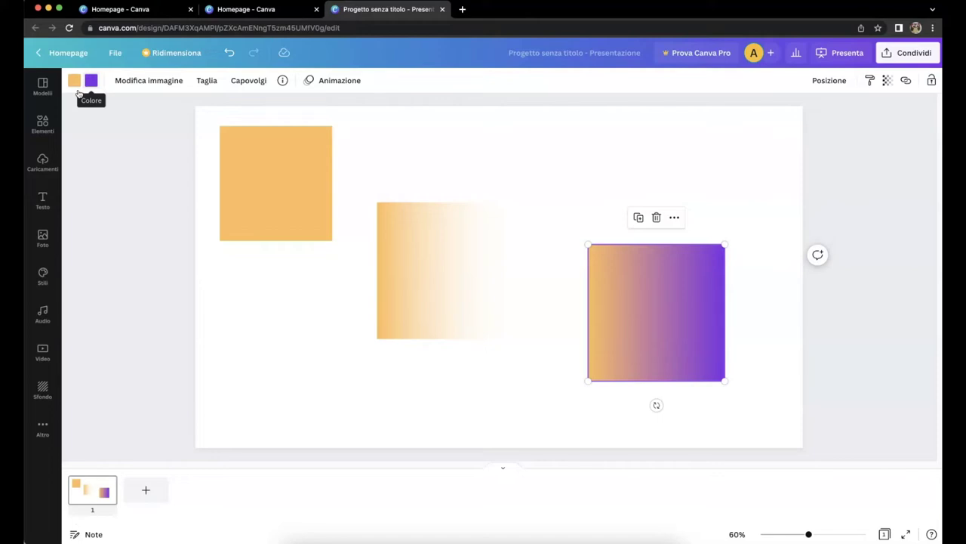
pyautogui.click(151, 495)
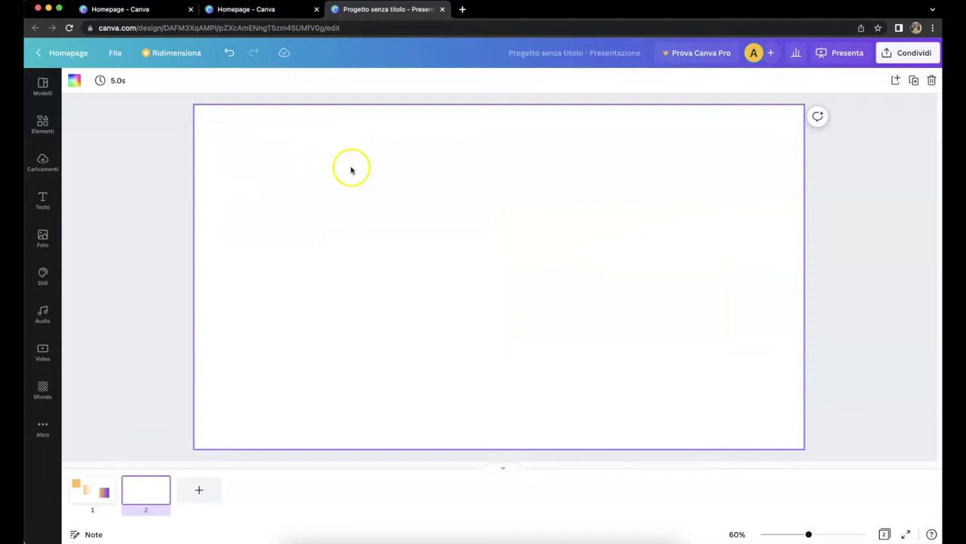
# - Upload IMG_9696 gb copia.jpeg from Scrivania to Caricamenti
pyautogui.click(42, 162)
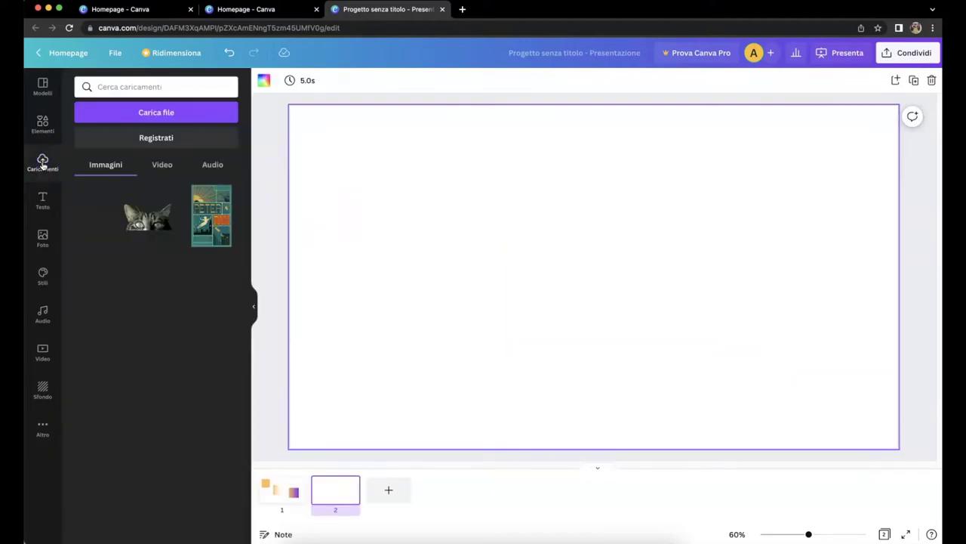
pyautogui.click(174, 113)
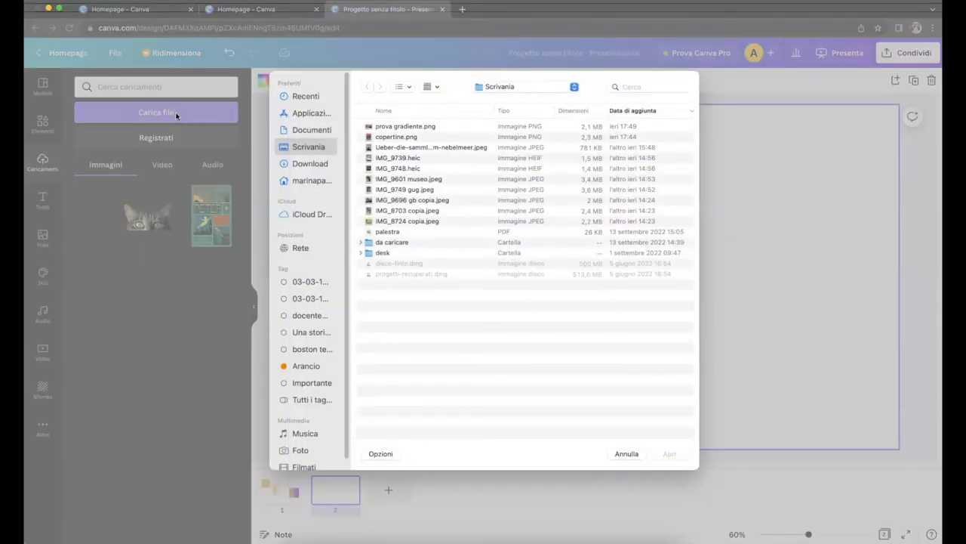
pyautogui.click(378, 201)
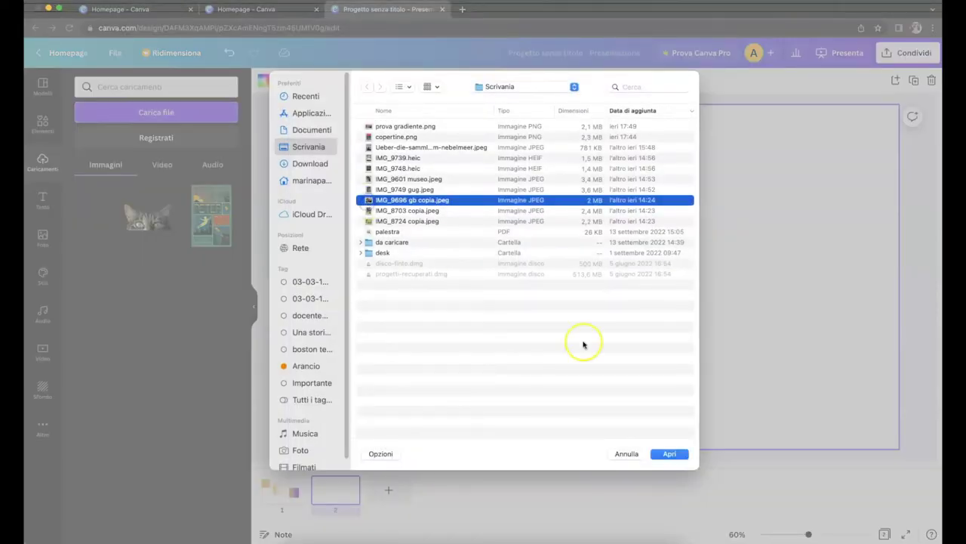
pyautogui.click(669, 454)
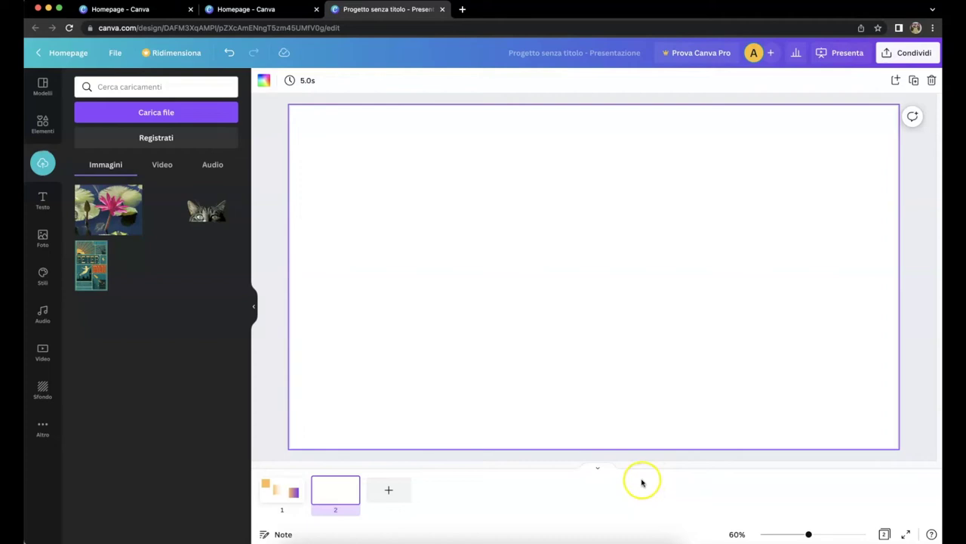
# - Place the water-lily photo on slide 2, enlarged to the right edge with a white strip left
pyautogui.click(117, 213)
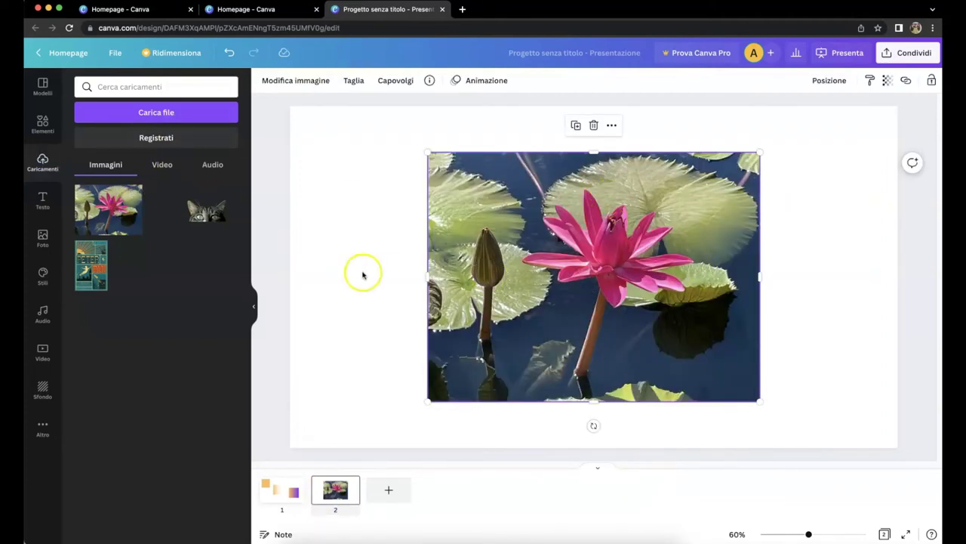
pyautogui.click(255, 311)
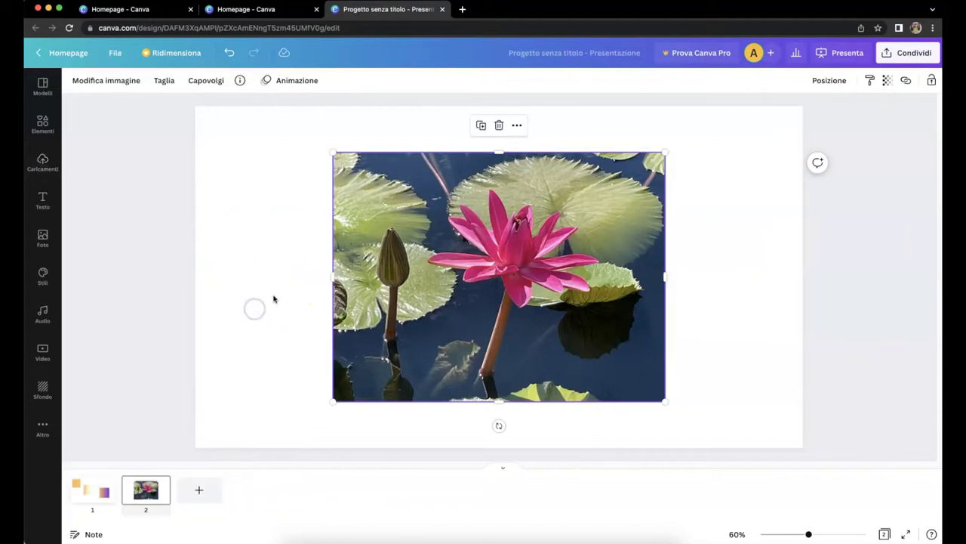
pyautogui.moveTo(524, 243); pyautogui.dragTo(563, 249)
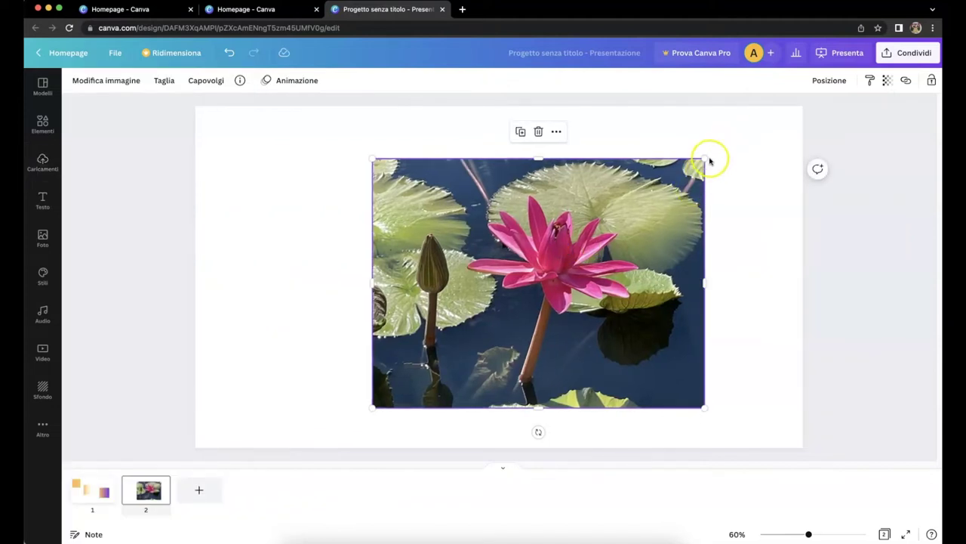
pyautogui.moveTo(702, 160); pyautogui.dragTo(778, 119)
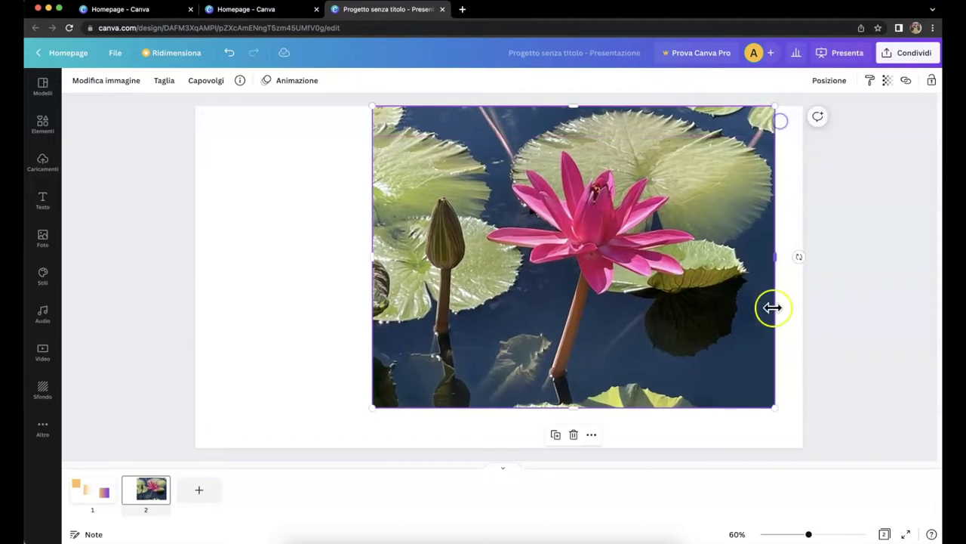
pyautogui.moveTo(775, 408); pyautogui.dragTo(813, 470)
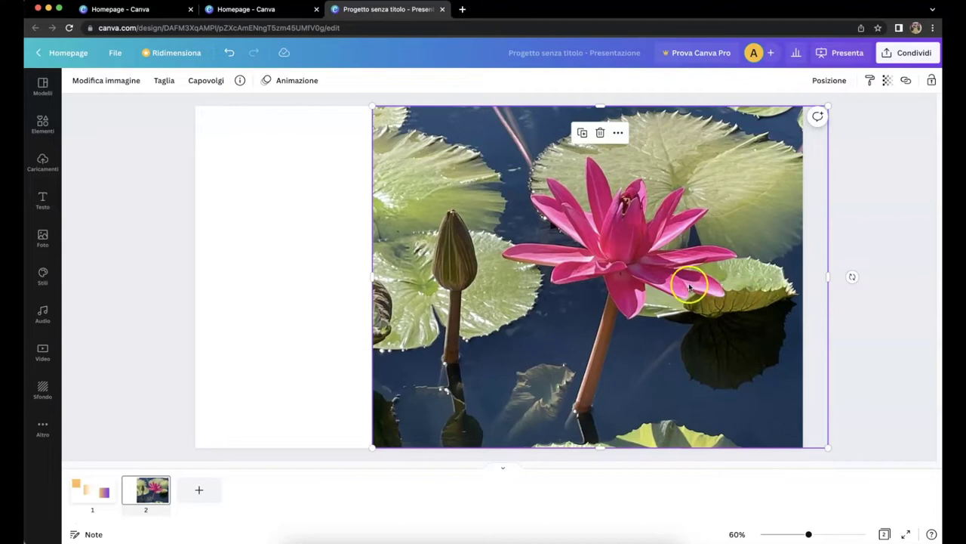
pyautogui.moveTo(692, 307); pyautogui.dragTo(665, 306)
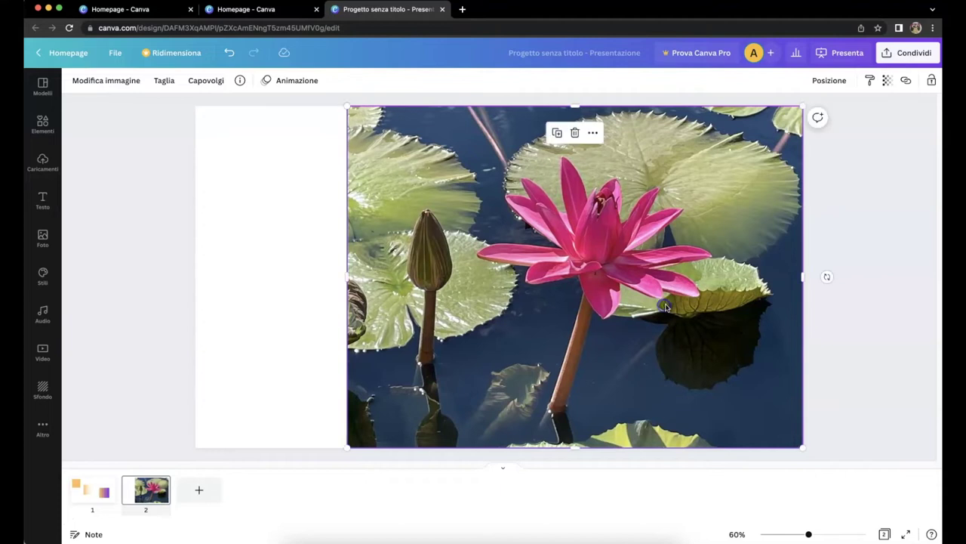
pyautogui.click(897, 182)
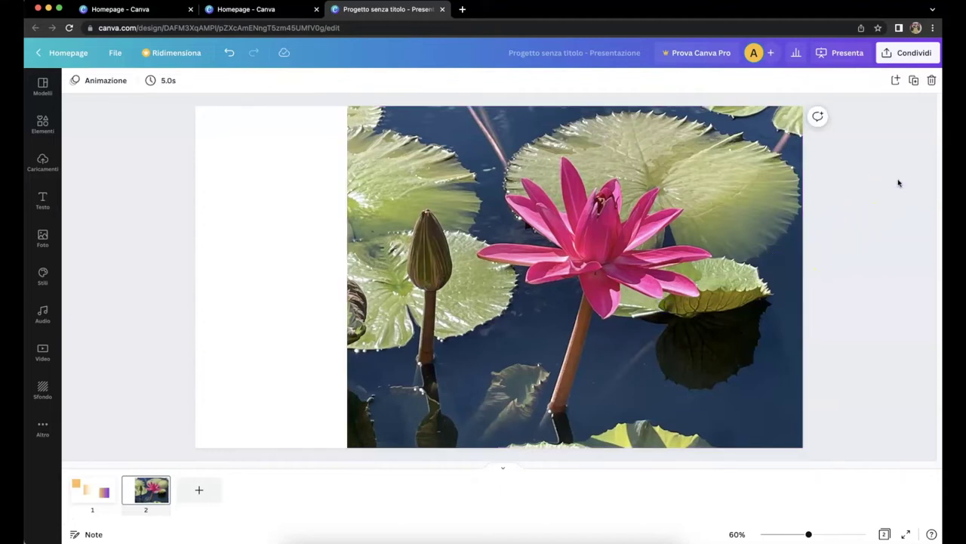
pyautogui.click(42, 122)
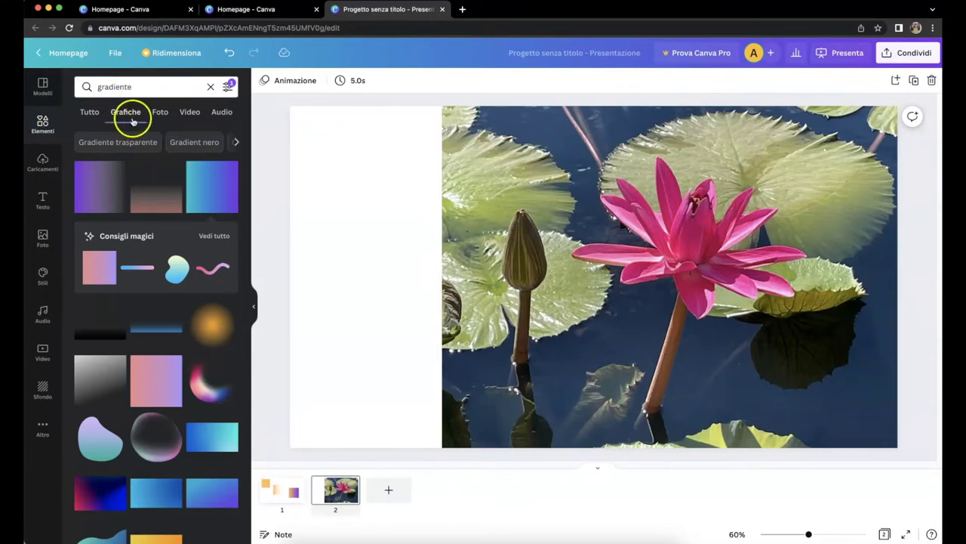
# - Put the first purple gradient graphic over the water-lily photo's top-left corner
pyautogui.click(102, 175)
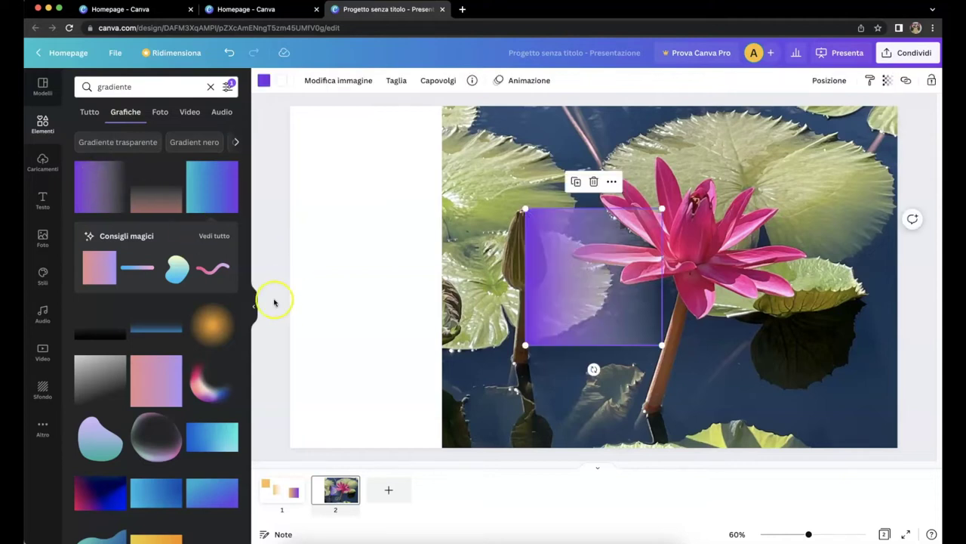
pyautogui.click(254, 306)
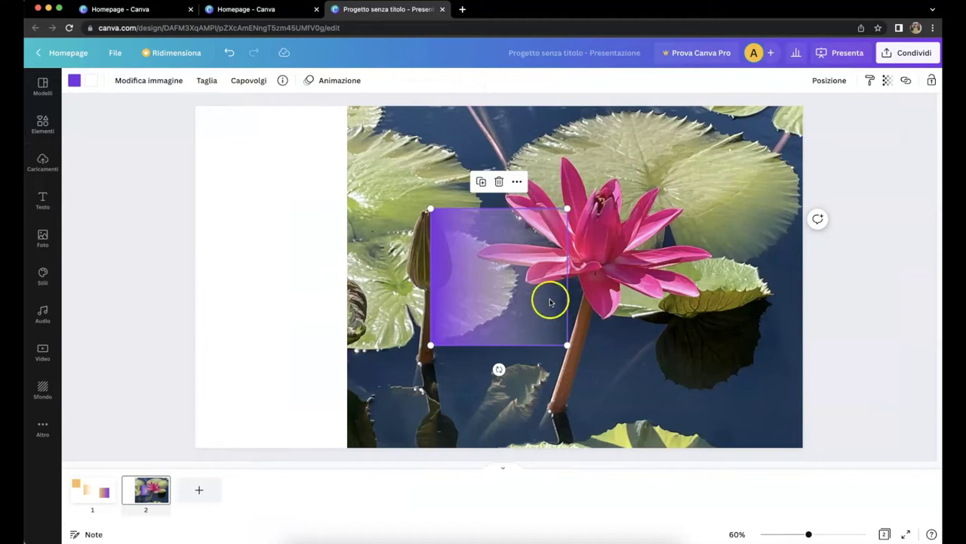
pyautogui.moveTo(499, 275); pyautogui.dragTo(397, 170)
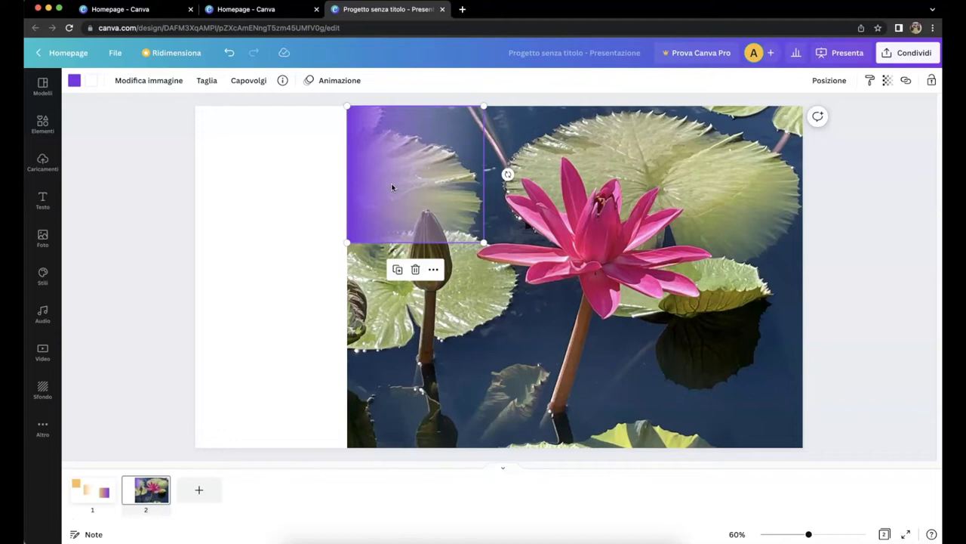
# - Recolour the gradient with the flower's pink, #EA518C, using the eyedropper
pyautogui.click(72, 80)
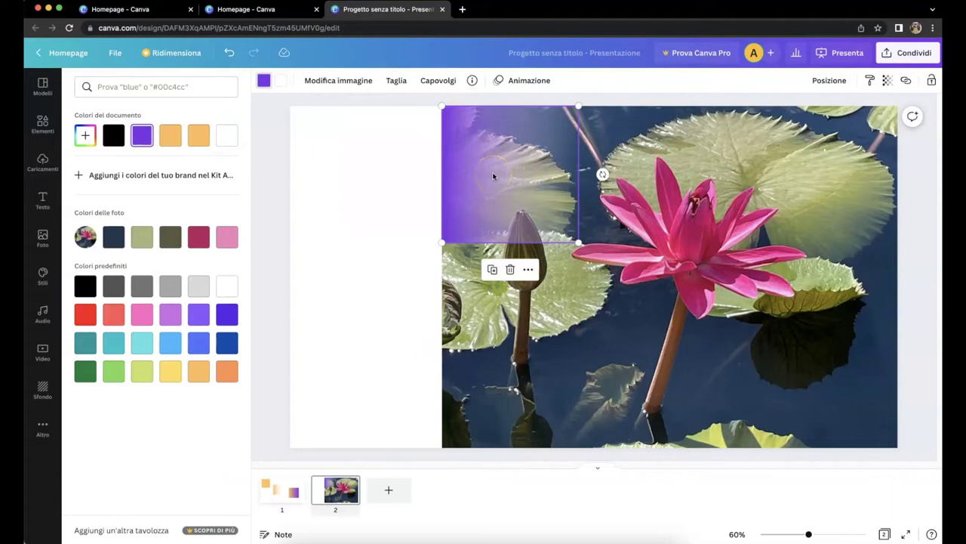
pyautogui.click(86, 135)
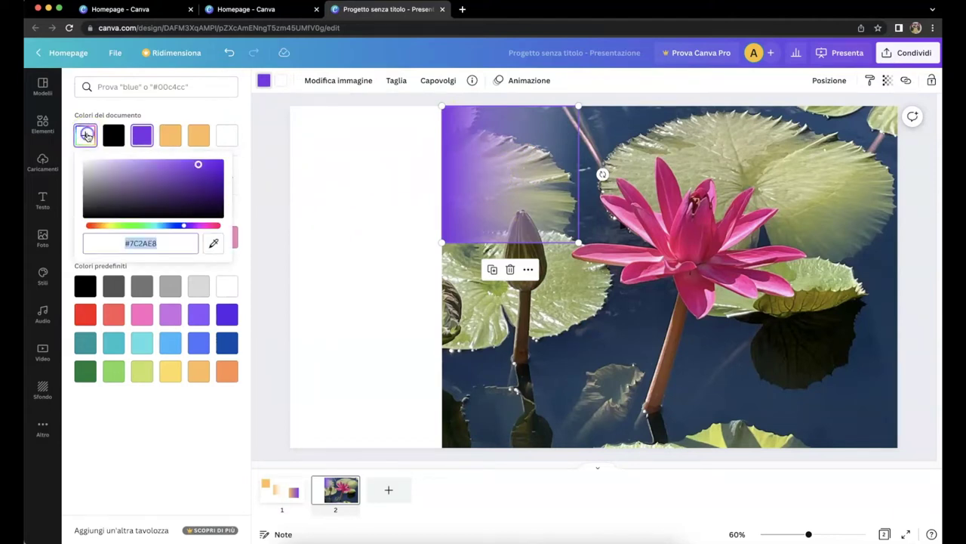
pyautogui.click(214, 242)
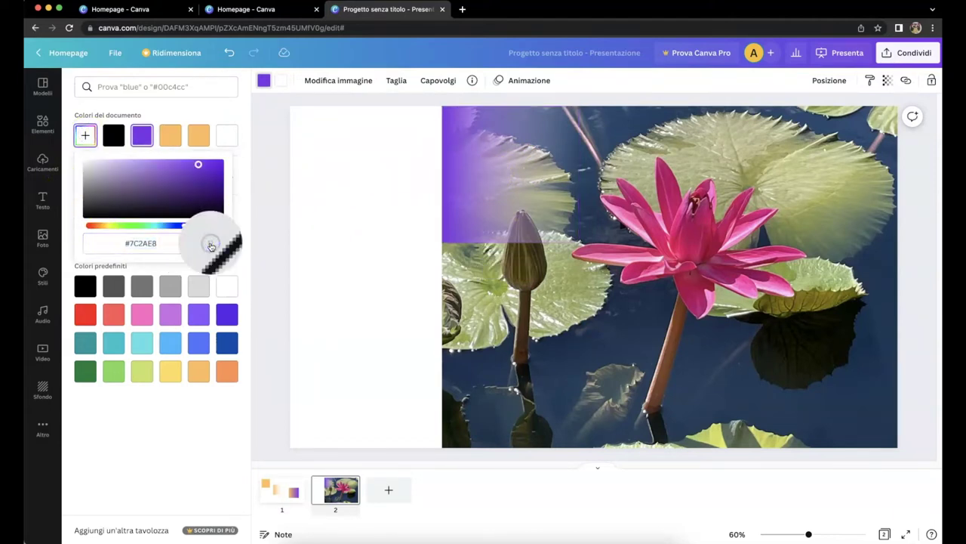
pyautogui.click(634, 257)
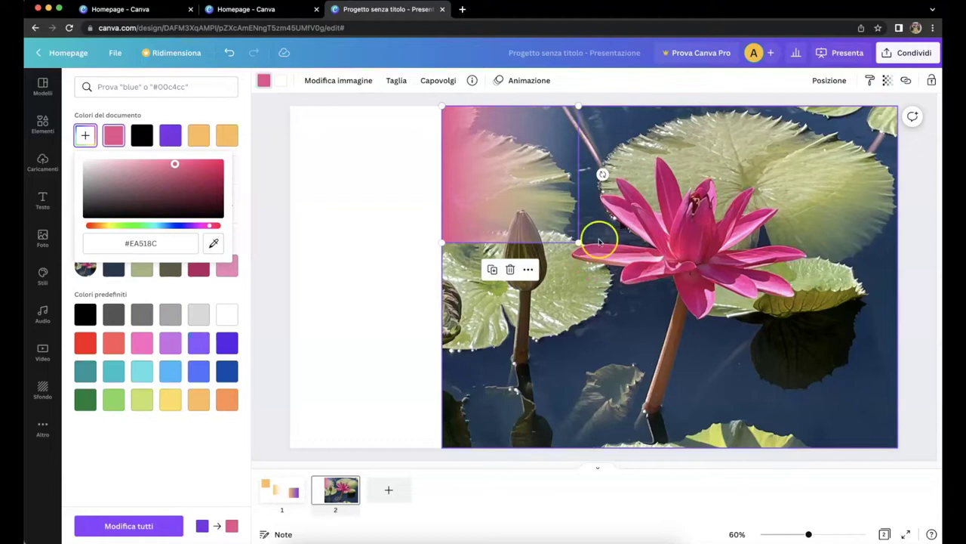
pyautogui.click(342, 282)
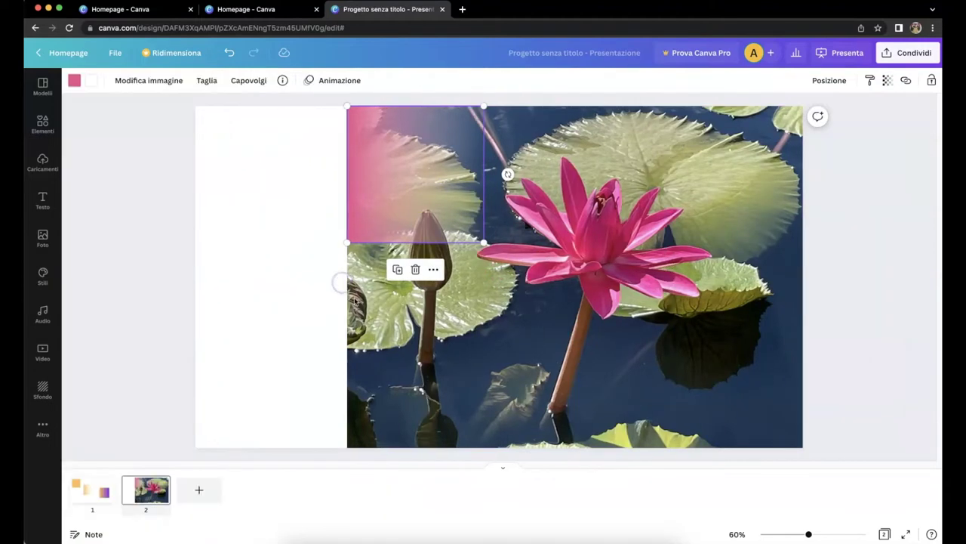
# - Stretch the pink gradient over the photo's left two-thirds
pyautogui.moveTo(484, 244); pyautogui.dragTo(662, 475)
pyautogui.click(849, 245)
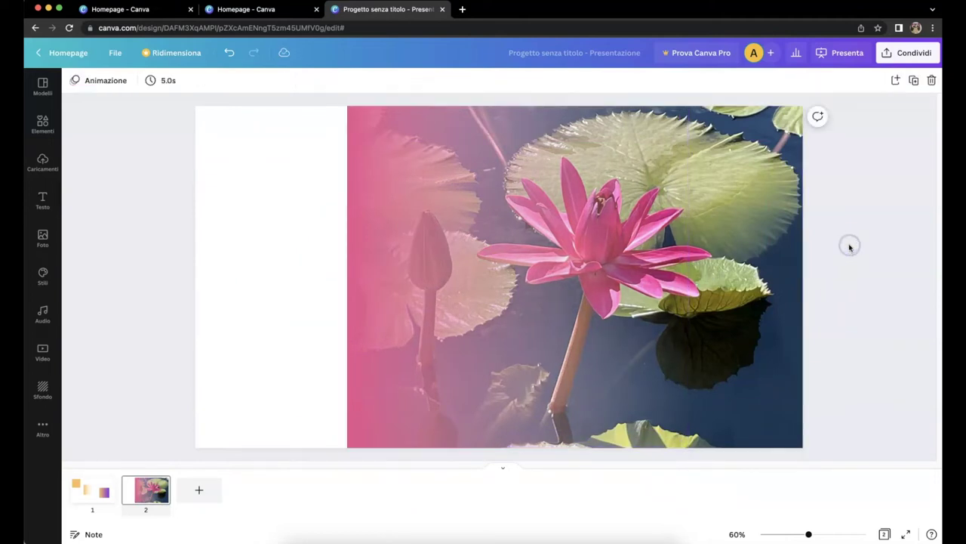
pyautogui.click(43, 120)
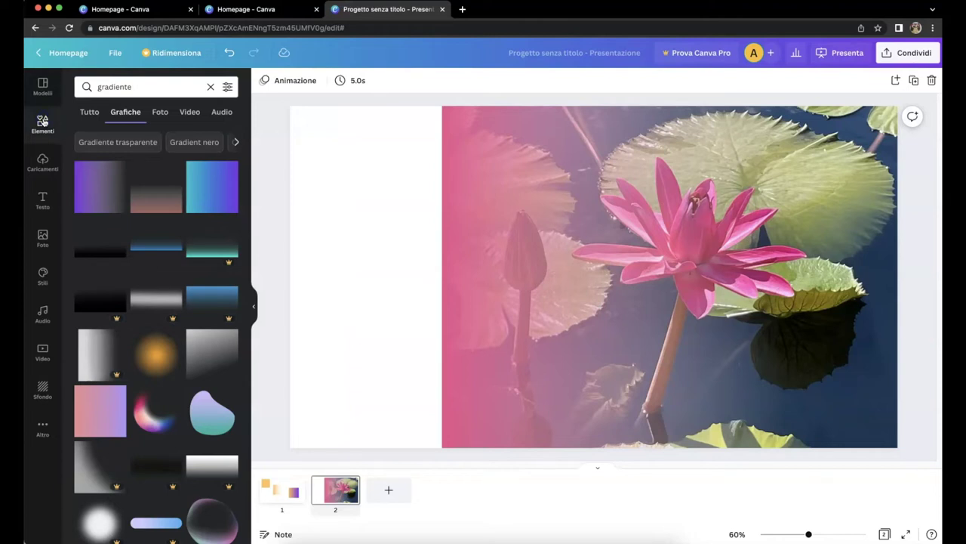
pyautogui.click(211, 86)
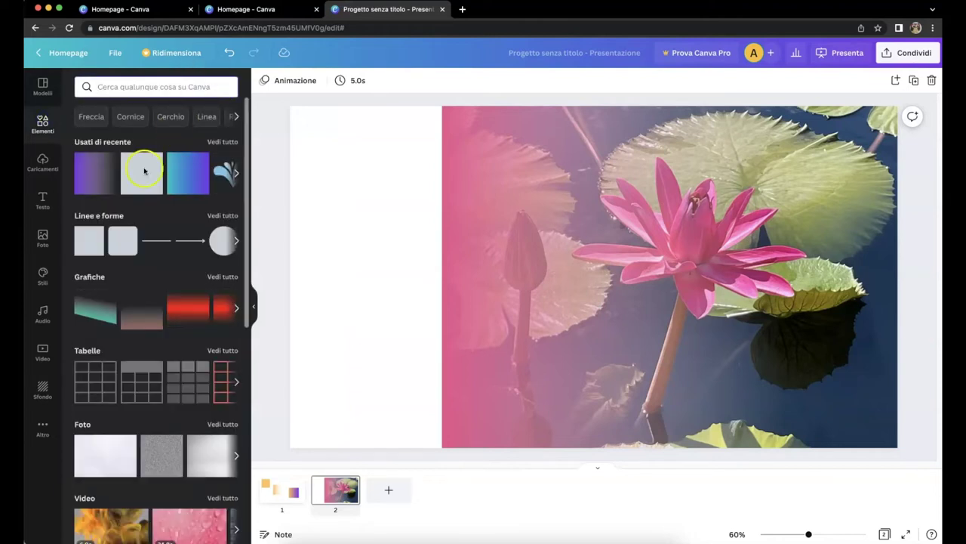
# - Add a pink rectangle and stretch it to fill the slide's left white strip to the bottom
pyautogui.click(88, 240)
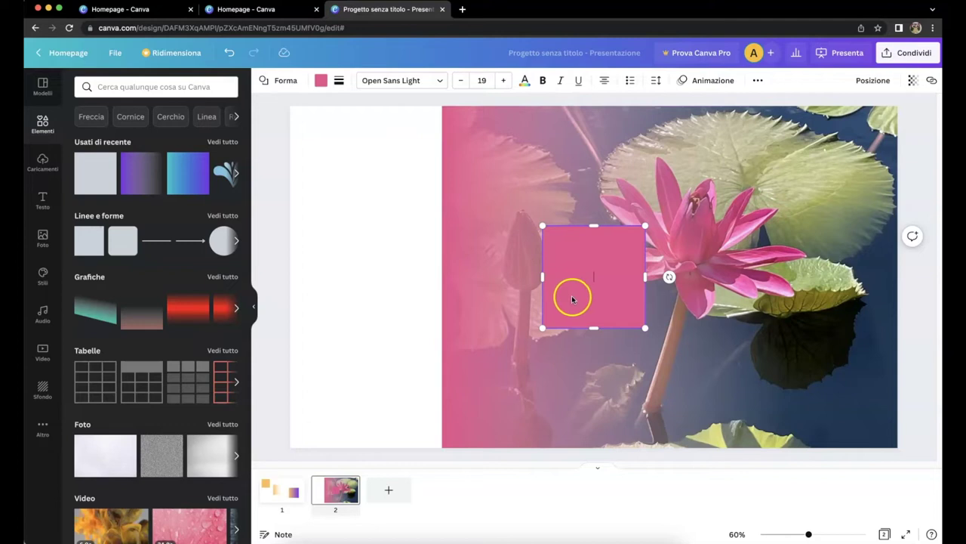
pyautogui.click(253, 307)
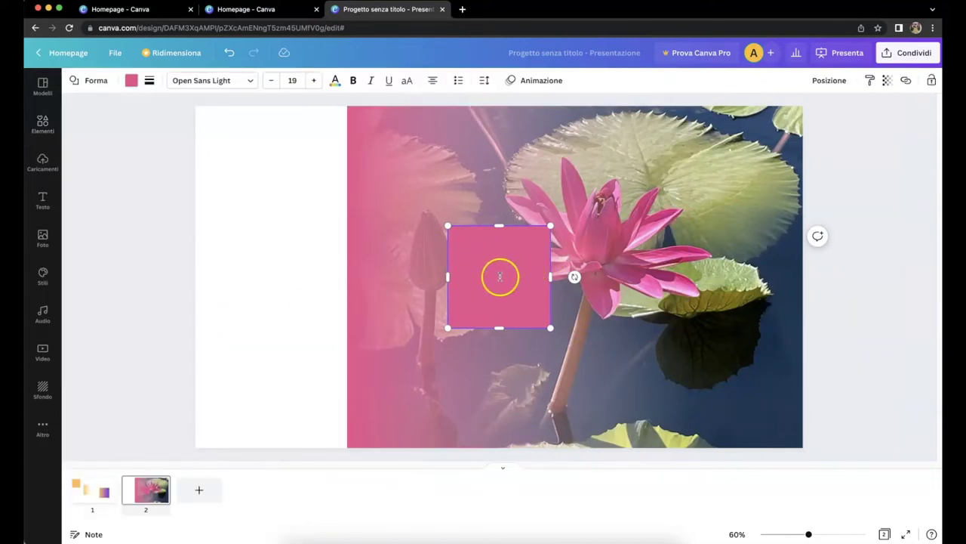
pyautogui.click(388, 315)
pyautogui.click(496, 298)
pyautogui.moveTo(521, 285); pyautogui.dragTo(274, 165)
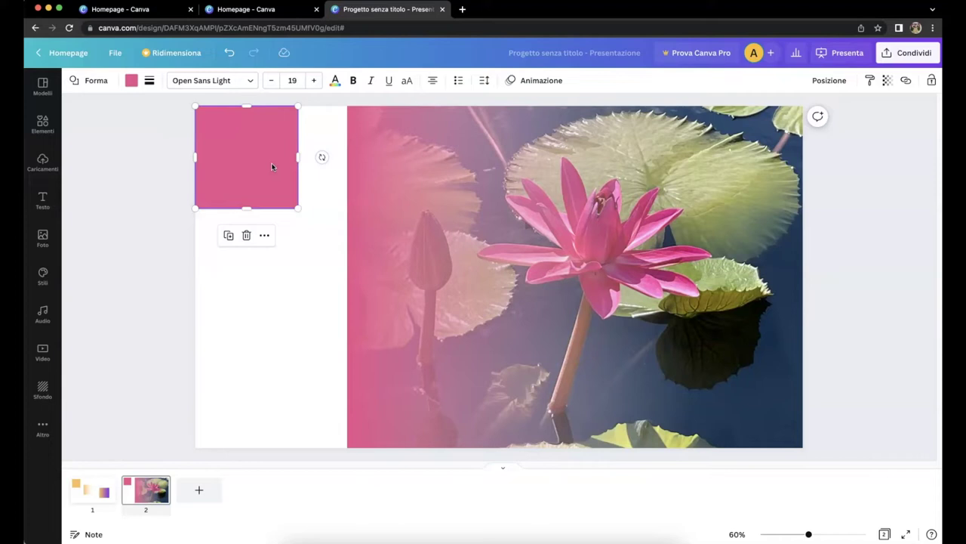
pyautogui.click(132, 80)
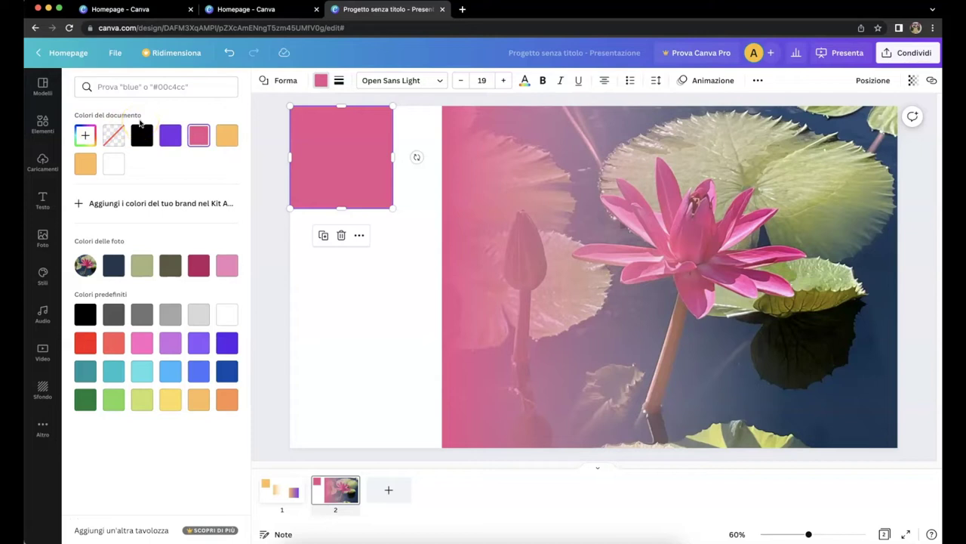
pyautogui.click(345, 363)
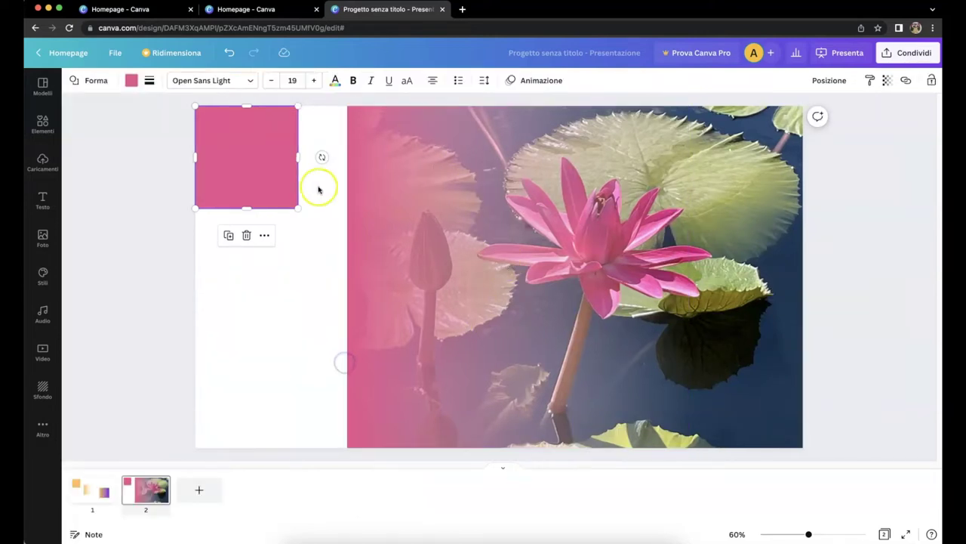
pyautogui.moveTo(297, 210); pyautogui.dragTo(345, 224)
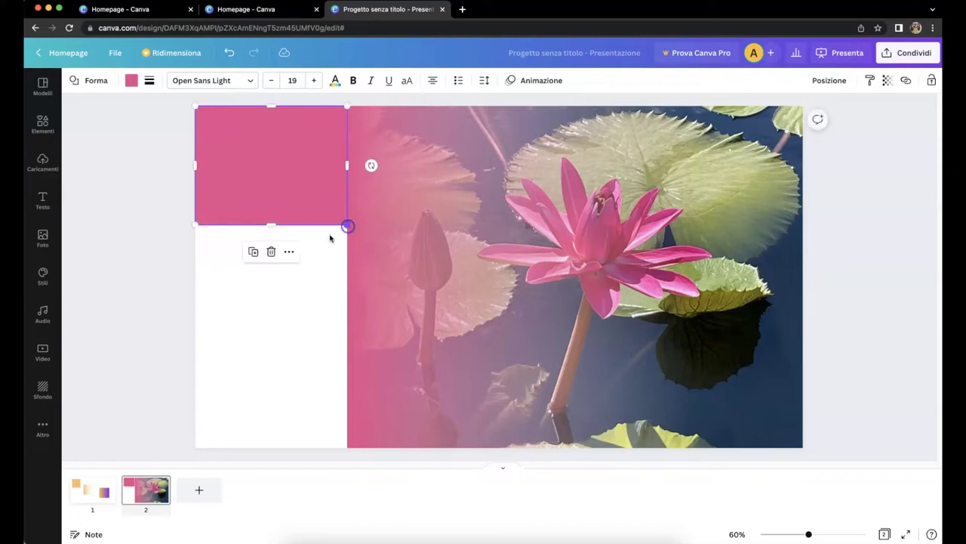
pyautogui.moveTo(273, 225); pyautogui.dragTo(274, 446)
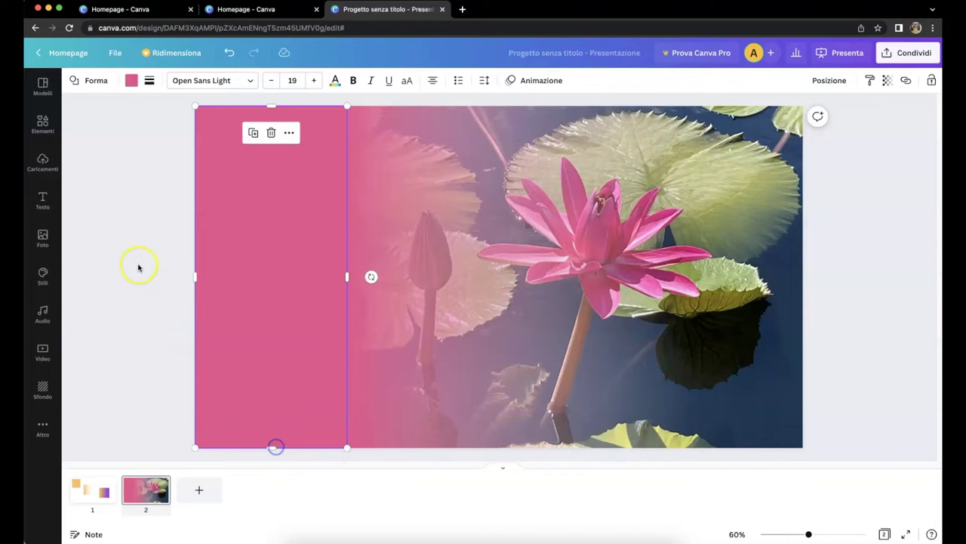
pyautogui.click(135, 252)
# - Group the pink block, pink gradient and lotus photo into one element
pyautogui.moveTo(165, 122); pyautogui.dragTo(822, 280)
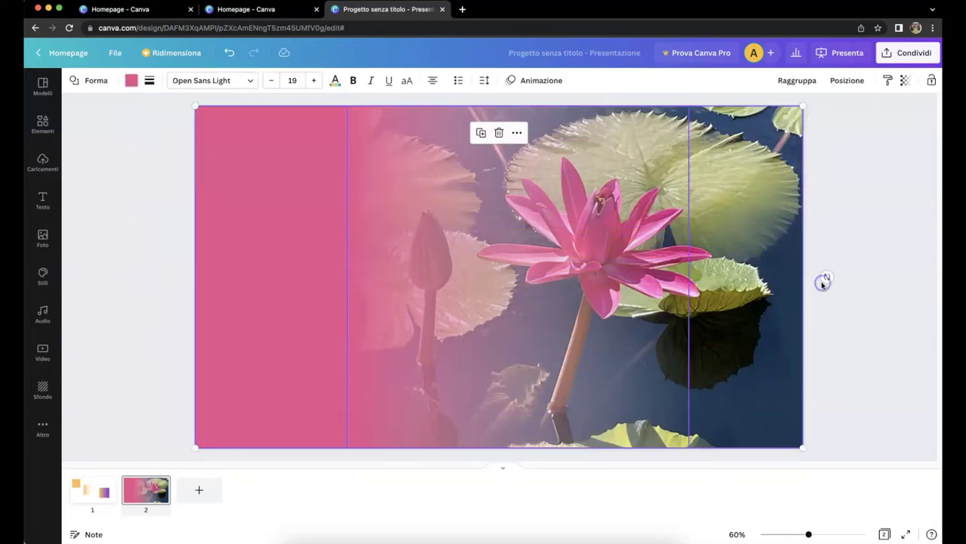
pyautogui.click(789, 83)
pyautogui.click(885, 174)
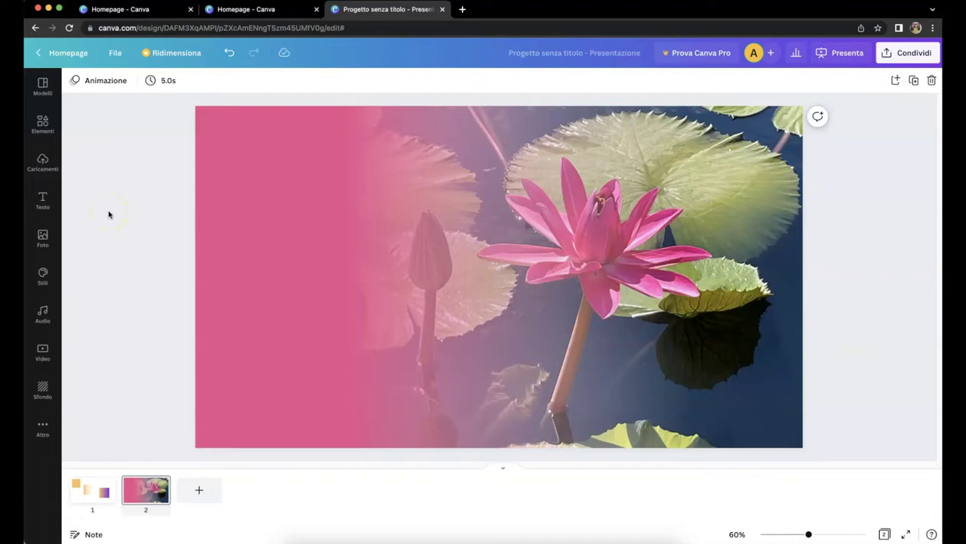
# - Add a third slide and insert the blue flower photo from the uploads
pyautogui.click(388, 527)
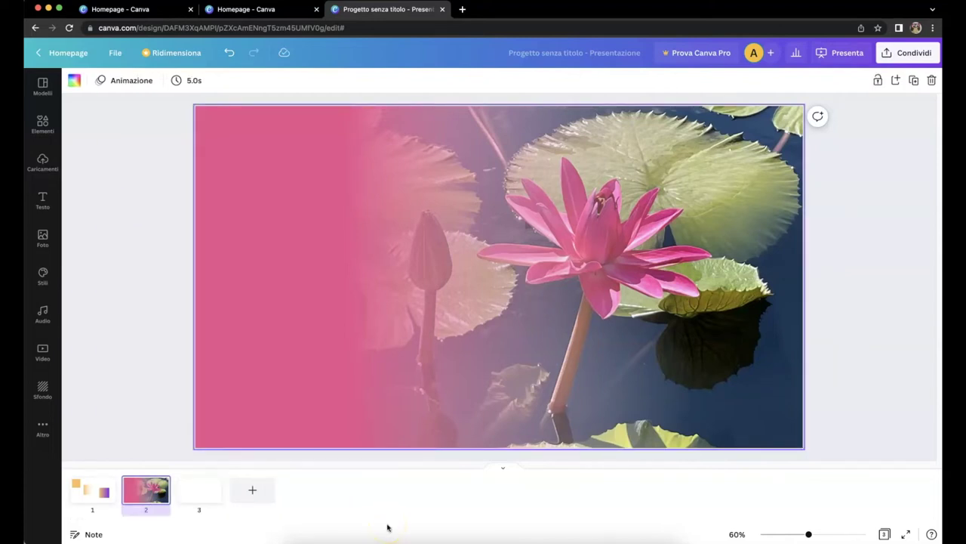
pyautogui.click(42, 125)
pyautogui.click(46, 161)
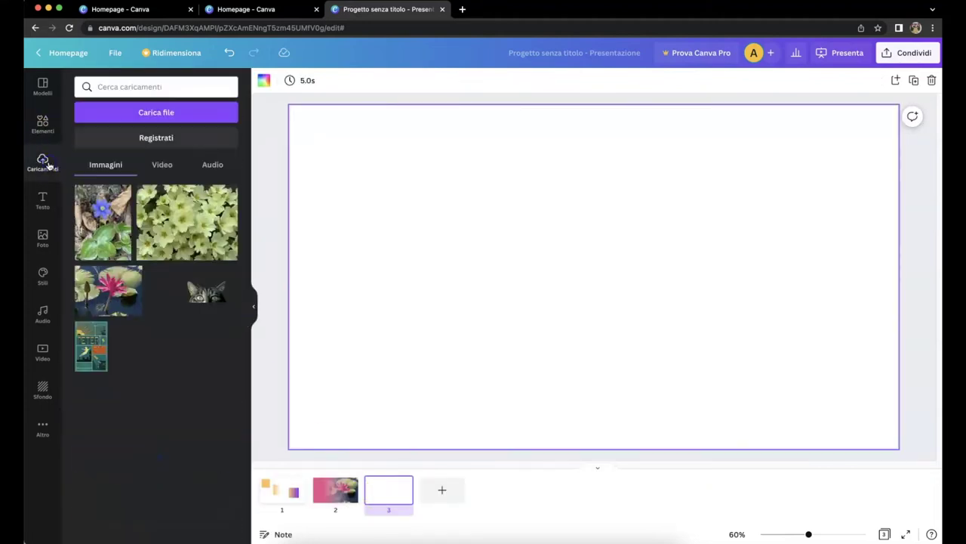
pyautogui.click(117, 232)
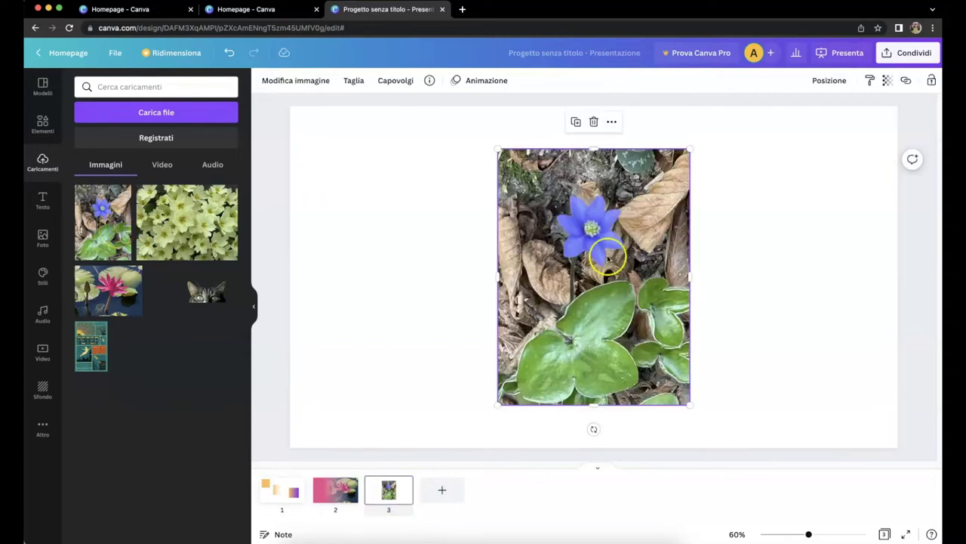
# - Enlarge the blue flower photo to about 1131 px wide, aligned to the page's right edge
pyautogui.moveTo(690, 145); pyautogui.dragTo(724, 104)
pyautogui.moveTo(723, 410); pyautogui.dragTo(759, 446)
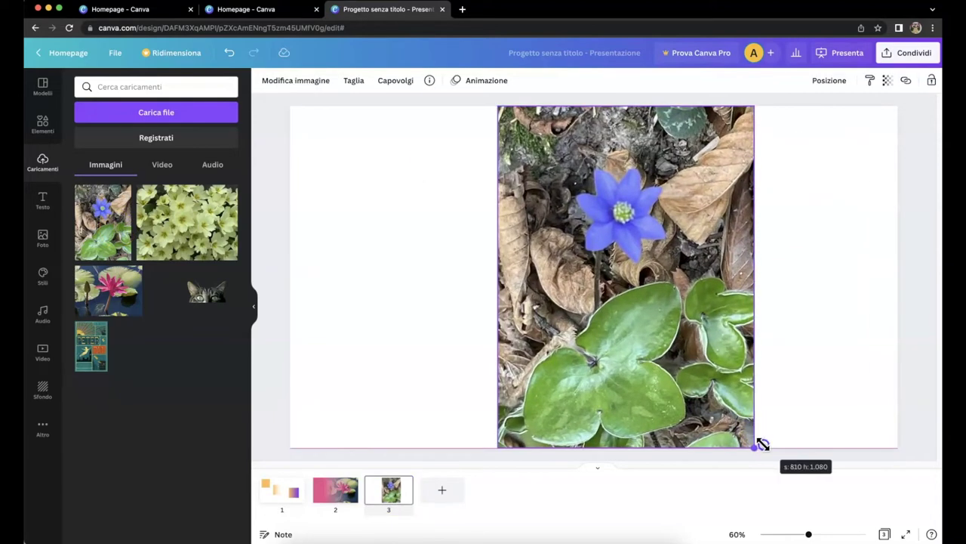
pyautogui.moveTo(752, 280); pyautogui.dragTo(895, 281)
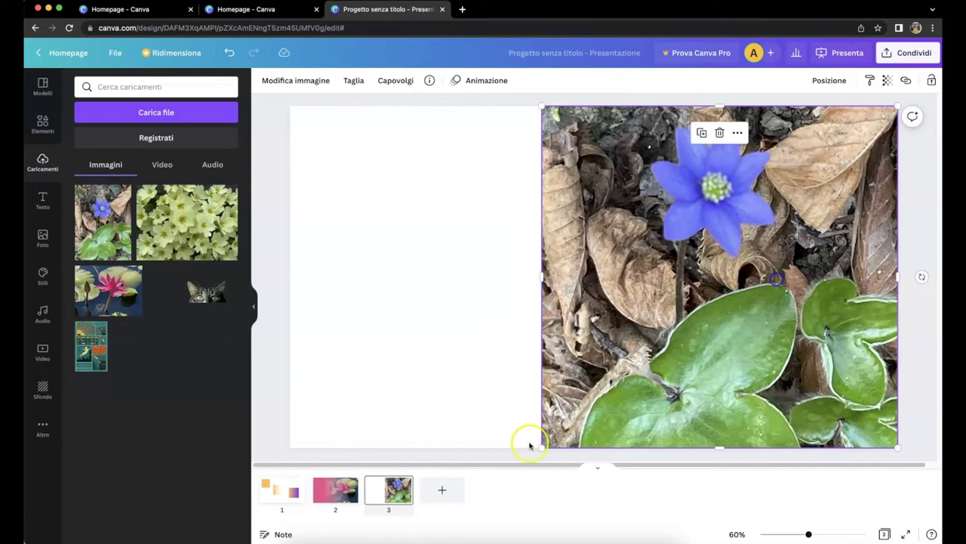
pyautogui.moveTo(540, 446); pyautogui.dragTo(490, 502)
pyautogui.click(414, 244)
pyautogui.click(123, 85)
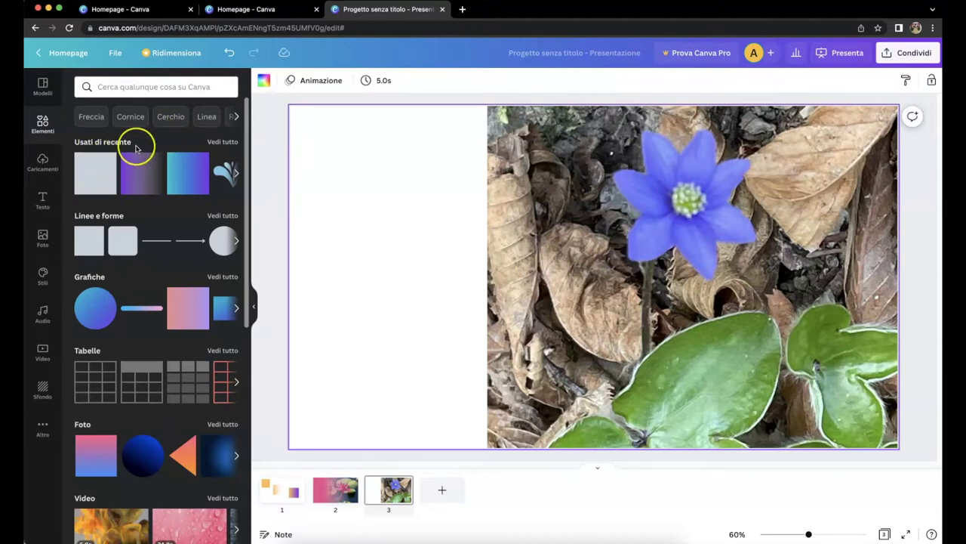
# - Add the purple gradient, recolour it to the flower's blue #717DFE and stretch it over the photo's left side
pyautogui.click(143, 172)
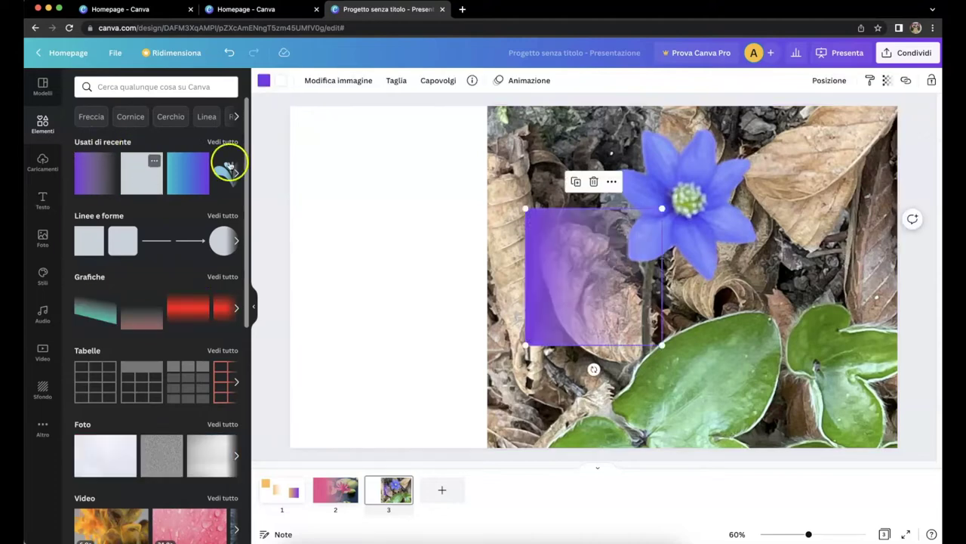
pyautogui.moveTo(552, 272); pyautogui.dragTo(509, 173)
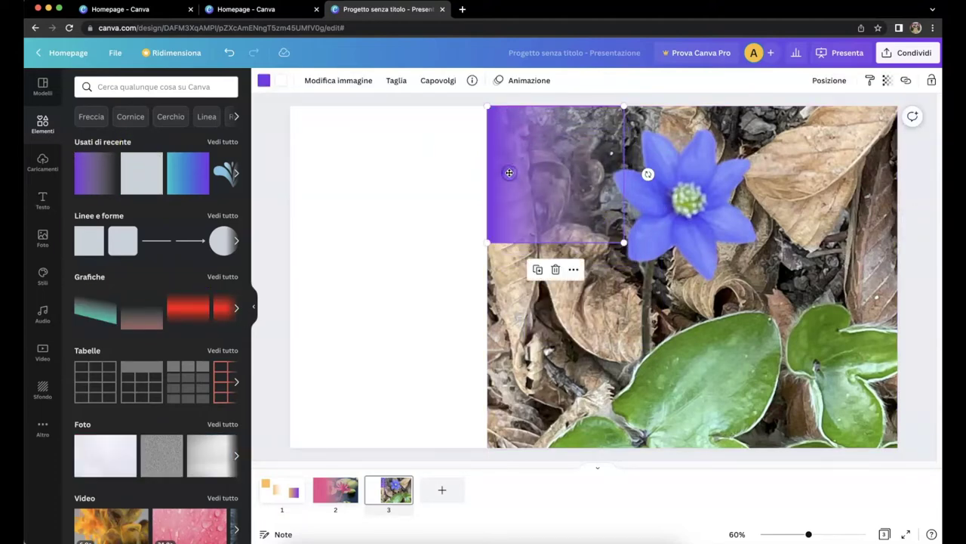
pyautogui.click(262, 80)
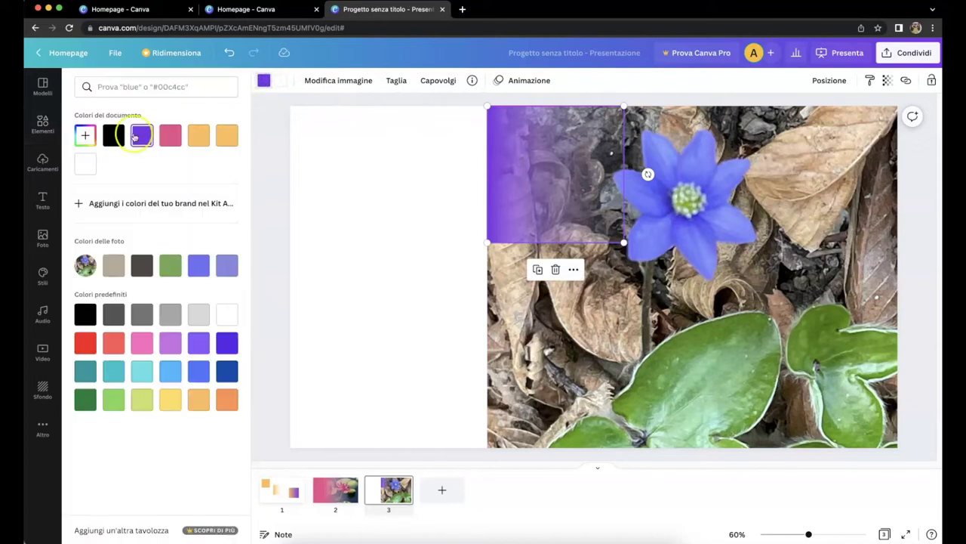
pyautogui.click(85, 135)
pyautogui.click(215, 242)
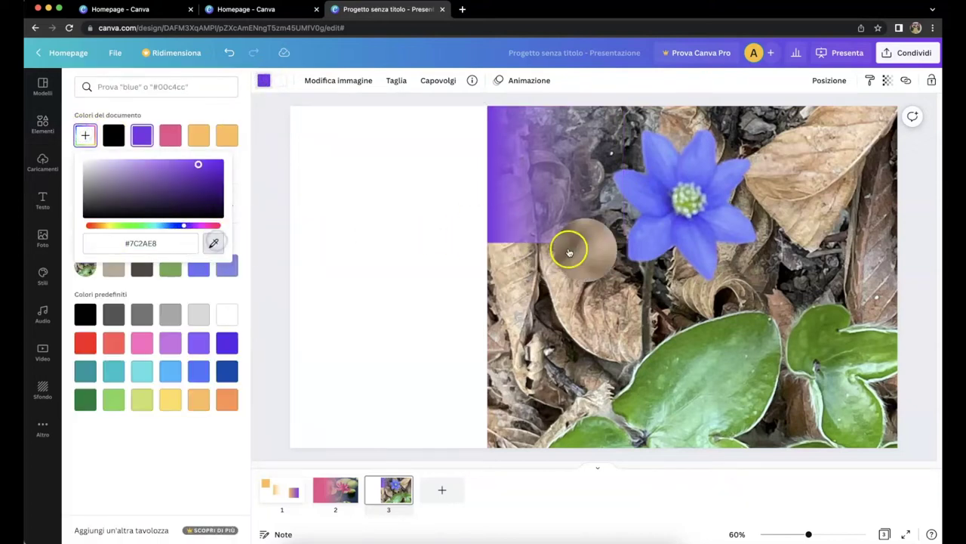
pyautogui.click(700, 241)
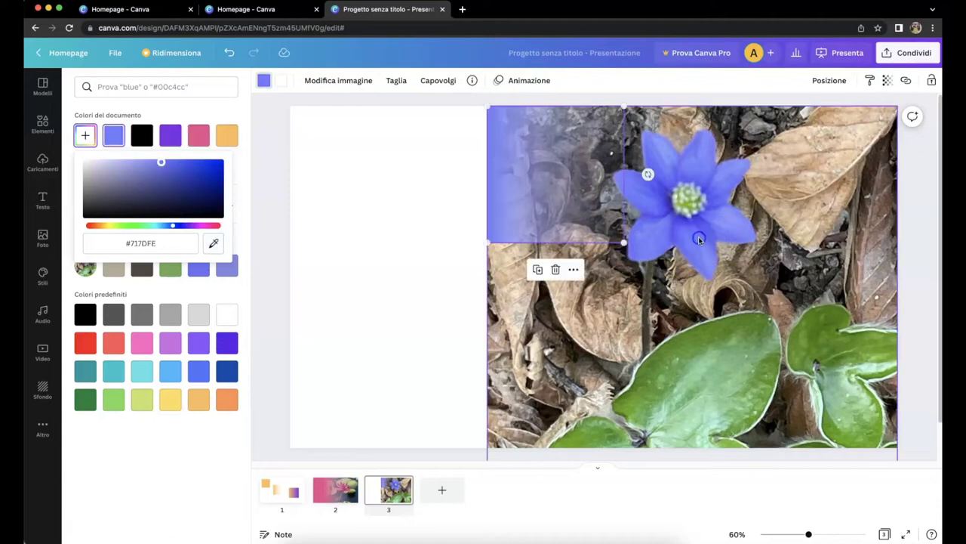
pyautogui.moveTo(621, 242); pyautogui.dragTo(761, 513)
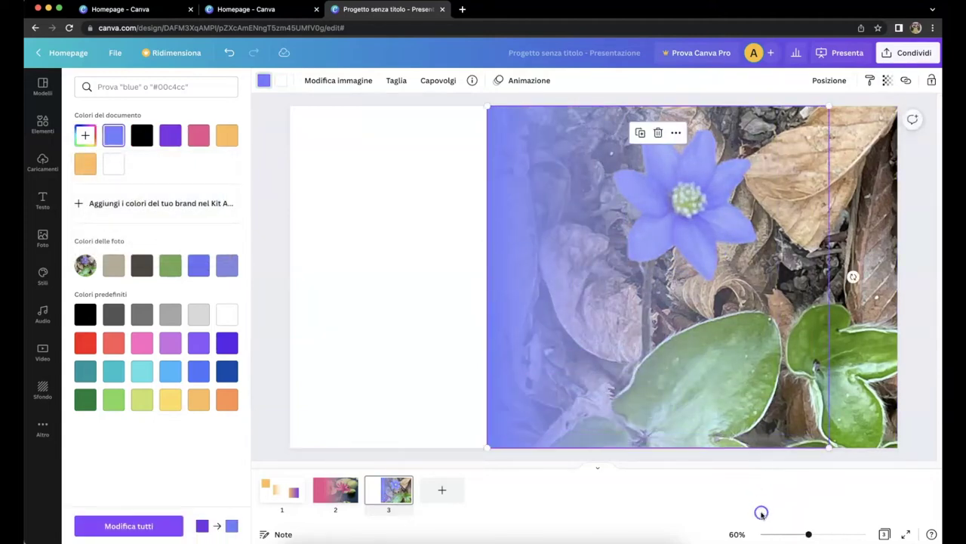
pyautogui.press('Escape')
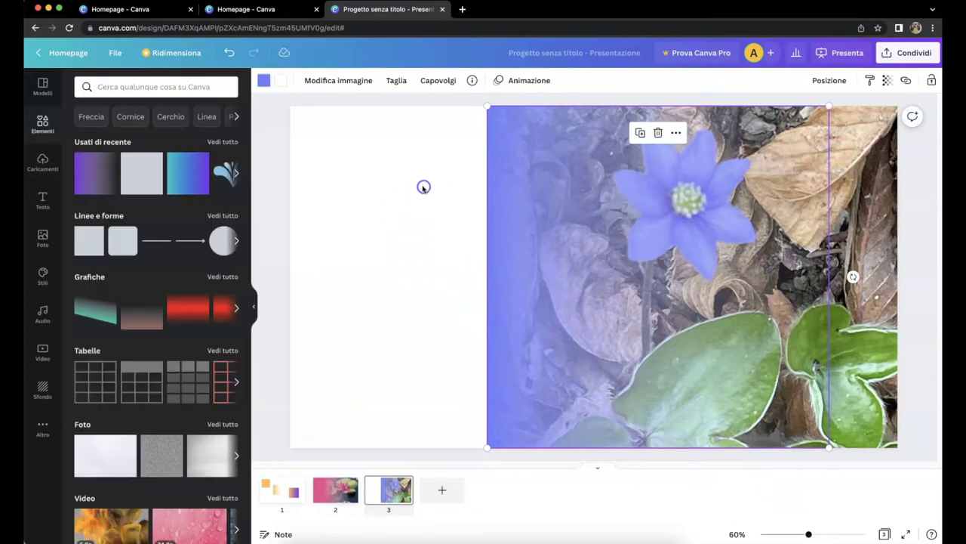
# - Add a matching blue square and stretch it to fill slide 3's white left area
pyautogui.click(145, 174)
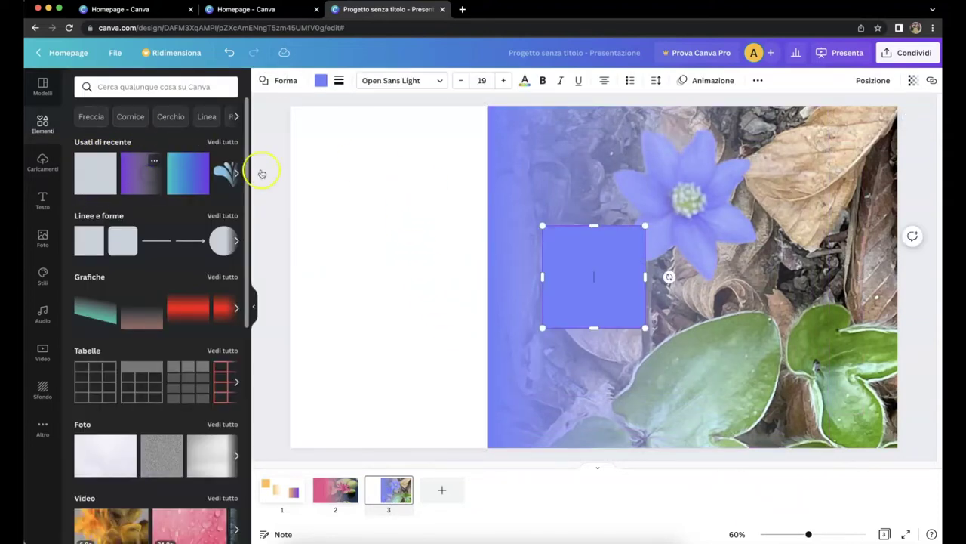
pyautogui.click(600, 289)
pyautogui.click(507, 403)
pyautogui.moveTo(597, 274); pyautogui.dragTo(348, 151)
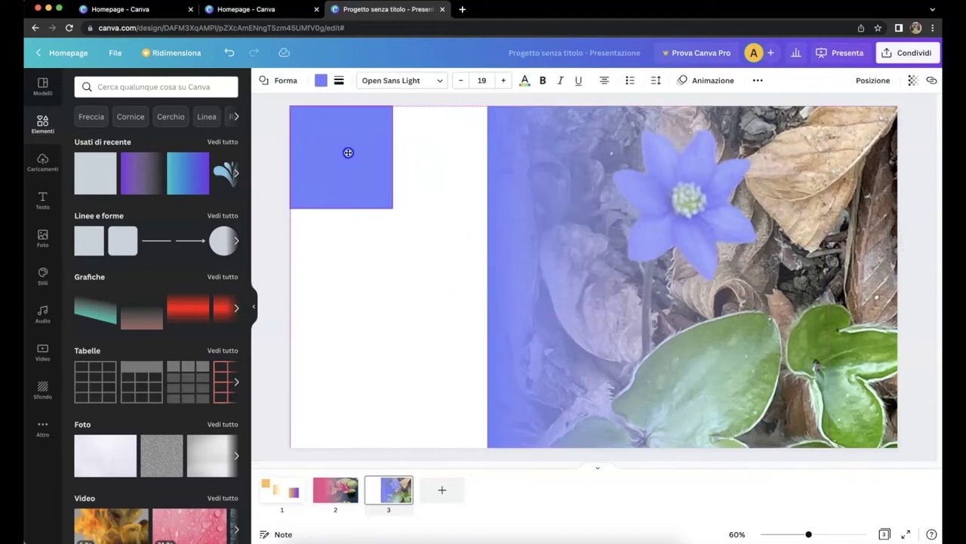
pyautogui.moveTo(394, 209); pyautogui.dragTo(488, 276)
pyautogui.moveTo(389, 277); pyautogui.dragTo(379, 447)
pyautogui.click(255, 308)
pyautogui.click(255, 308)
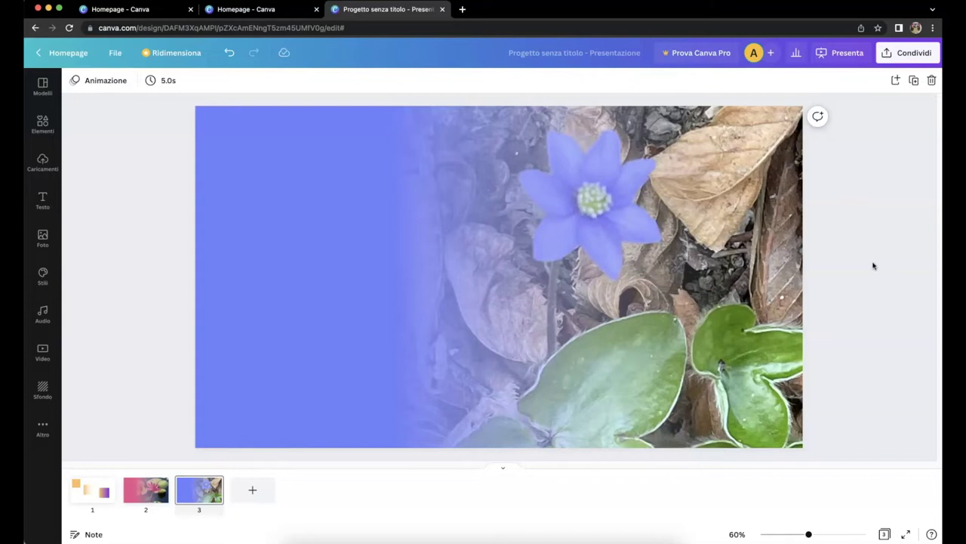
# - Compare slides 2 and 3, then add a blank page 4 to the presentation
pyautogui.click(132, 495)
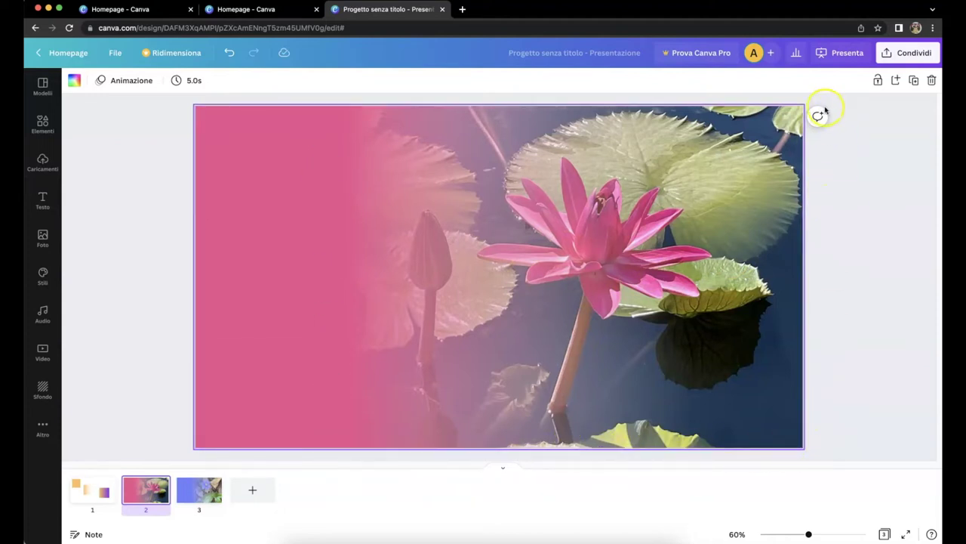
pyautogui.click(192, 492)
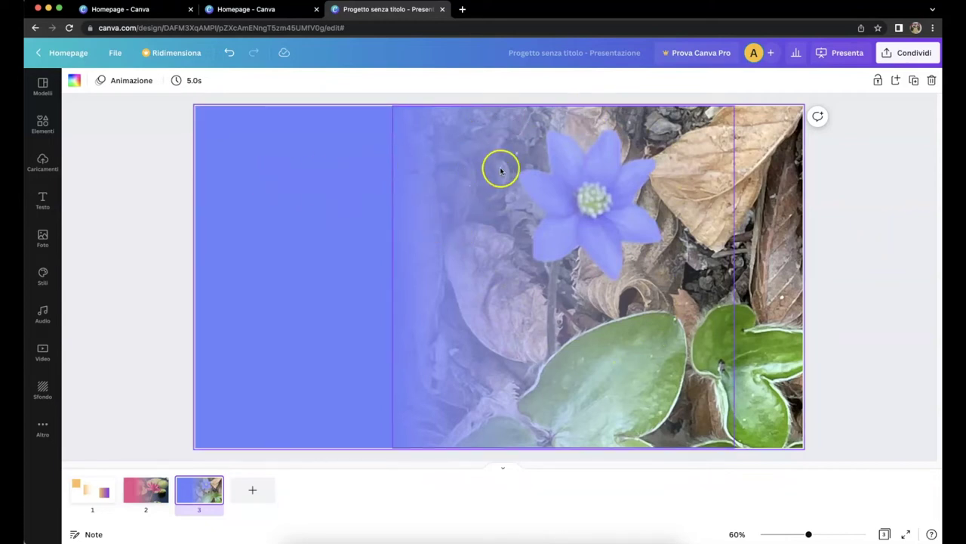
pyautogui.click(867, 182)
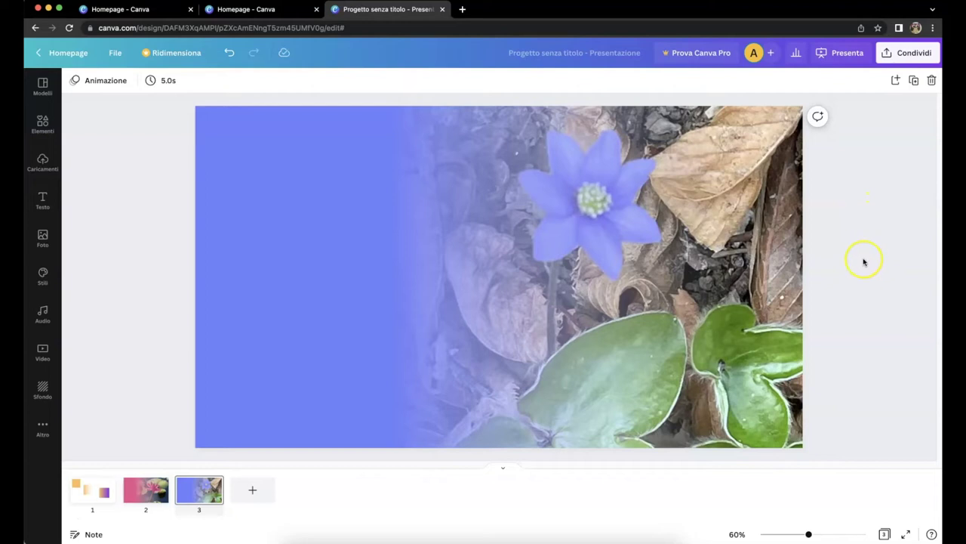
pyautogui.click(260, 492)
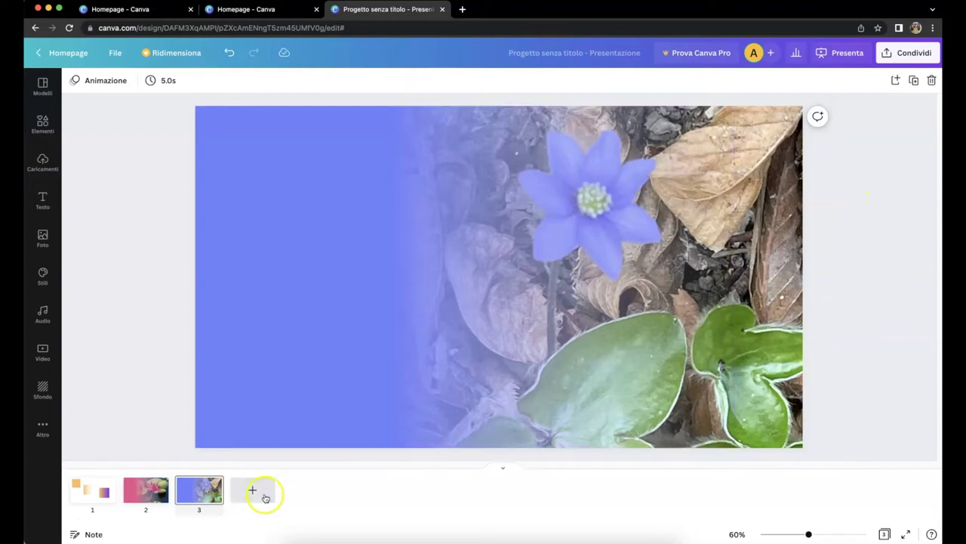
# - Insert the primrose photo on slide 4, enlarged to cover the page's right side from the top-right corner
pyautogui.click(42, 123)
pyautogui.click(43, 160)
pyautogui.click(187, 223)
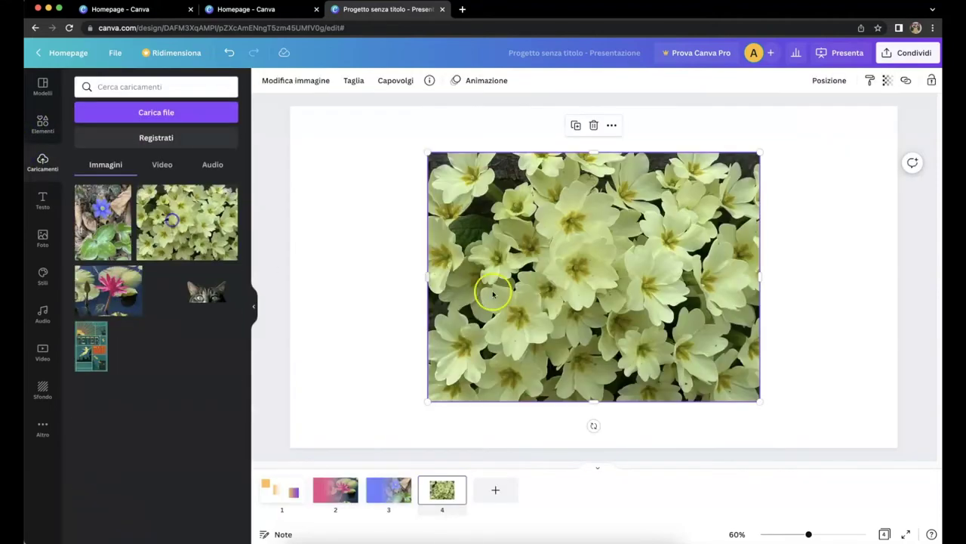
pyautogui.moveTo(539, 264); pyautogui.dragTo(676, 219)
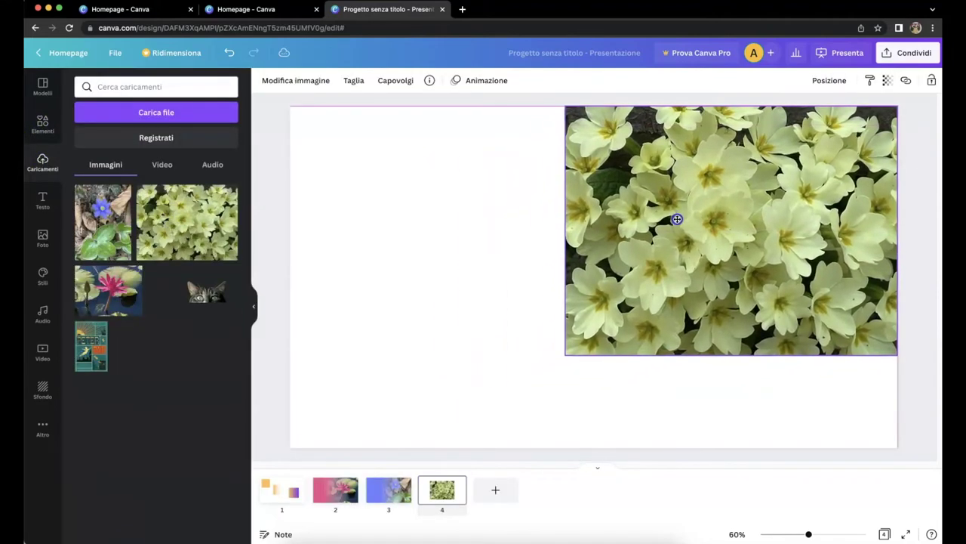
pyautogui.moveTo(566, 354); pyautogui.dragTo(463, 480)
pyautogui.click(911, 181)
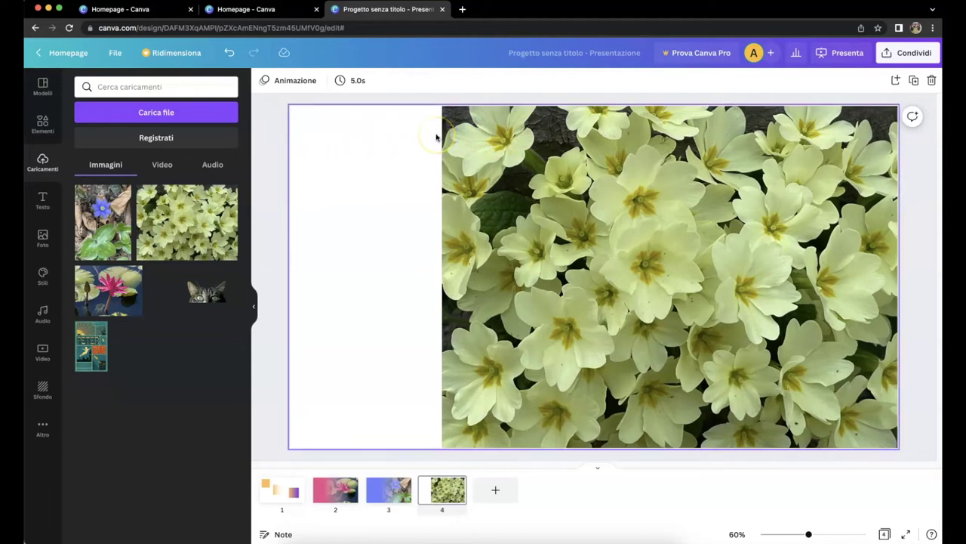
# - Add the purple gradient over the photo's top-left area
pyautogui.click(41, 123)
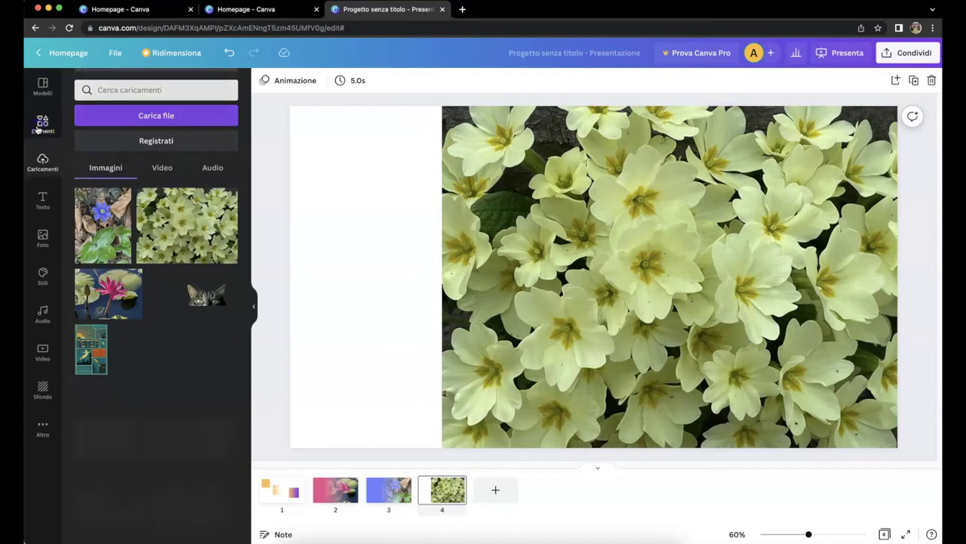
pyautogui.click(131, 185)
pyautogui.moveTo(559, 242); pyautogui.dragTo(479, 156)
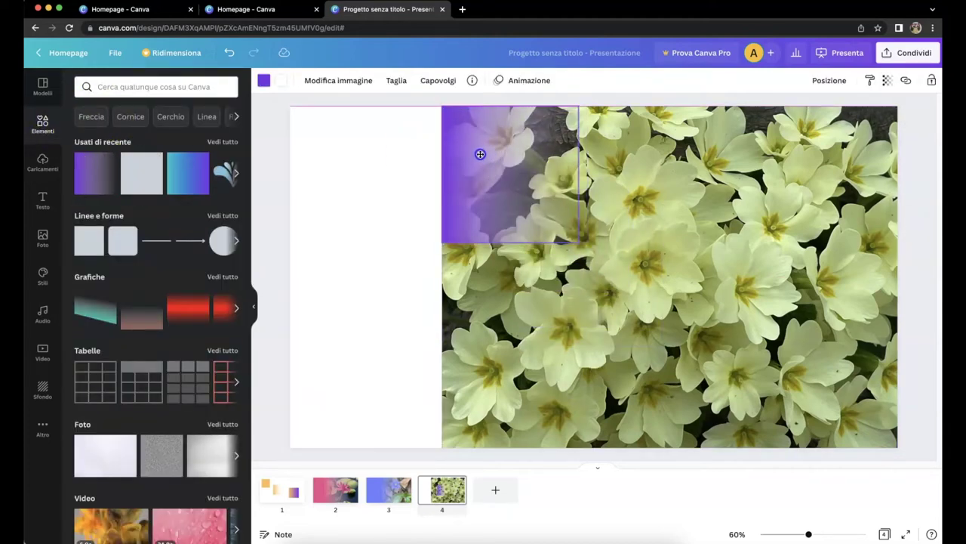
# - Recolour the gradient to the primroses' pale green #BBCD75 and stretch it over the photo's left side
pyautogui.click(264, 81)
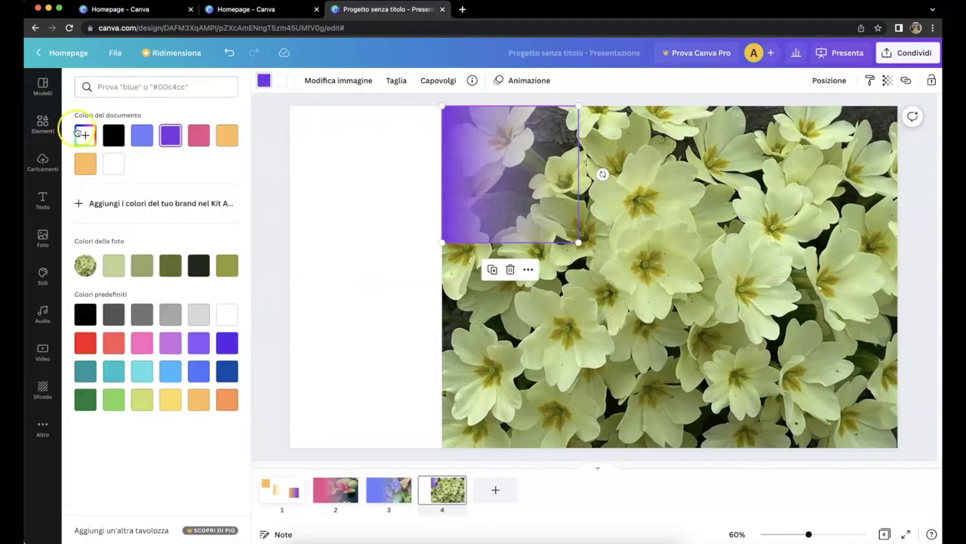
pyautogui.click(84, 135)
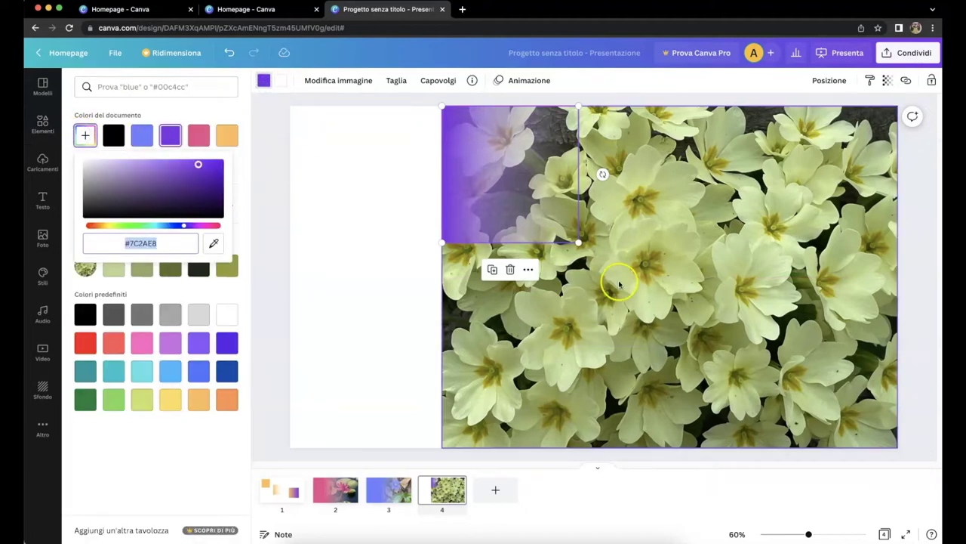
pyautogui.click(214, 243)
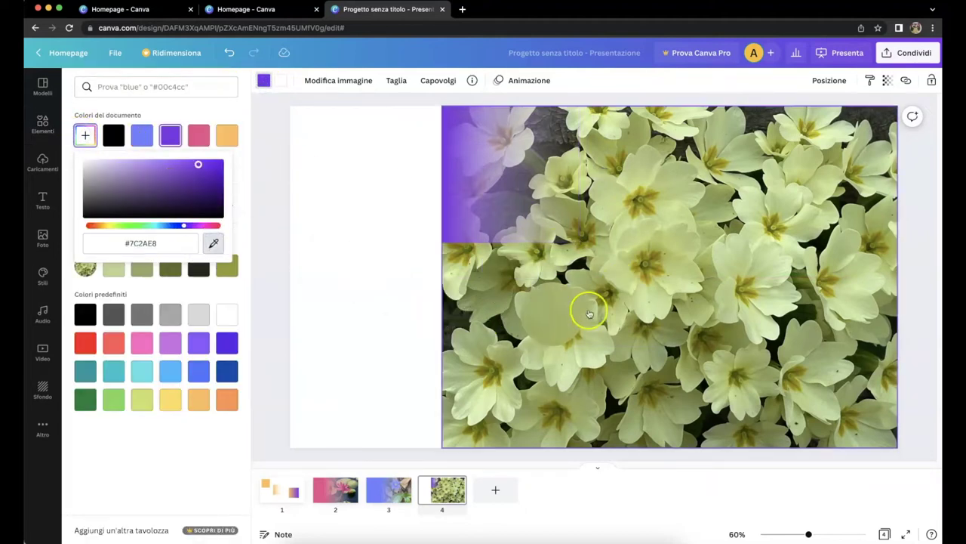
pyautogui.click(671, 244)
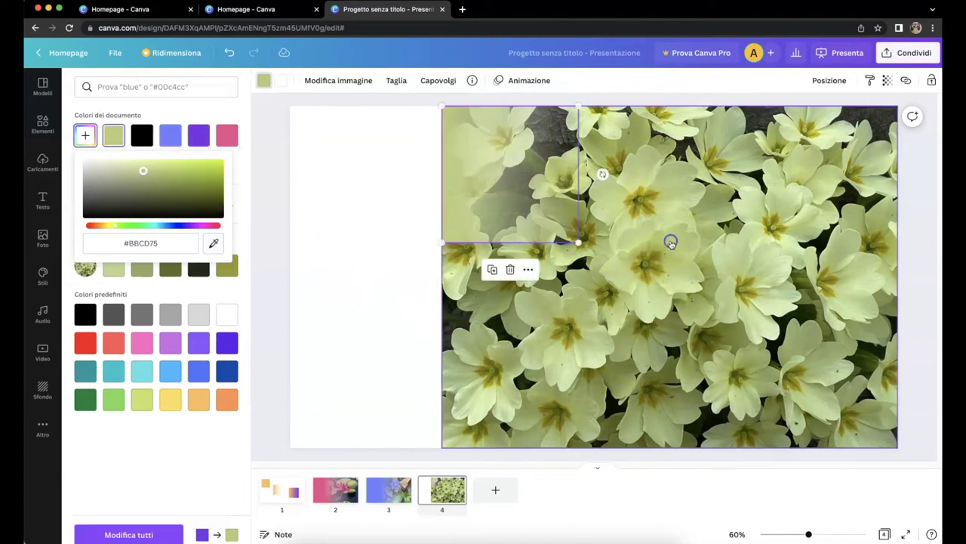
pyautogui.moveTo(578, 243); pyautogui.dragTo(701, 522)
pyautogui.click(42, 124)
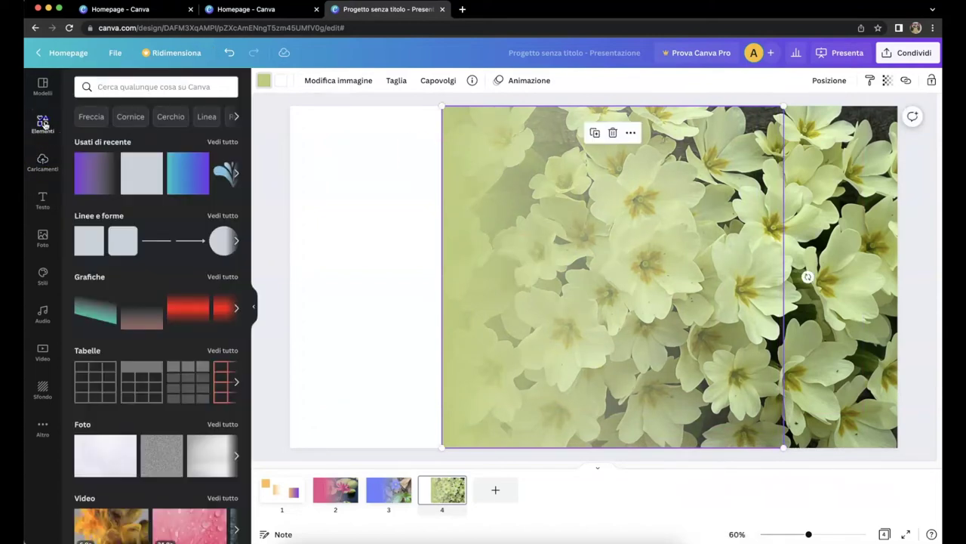
# - Add a square at the slide's top-left, coloured #BCCE7C sampled from the photo
pyautogui.click(131, 177)
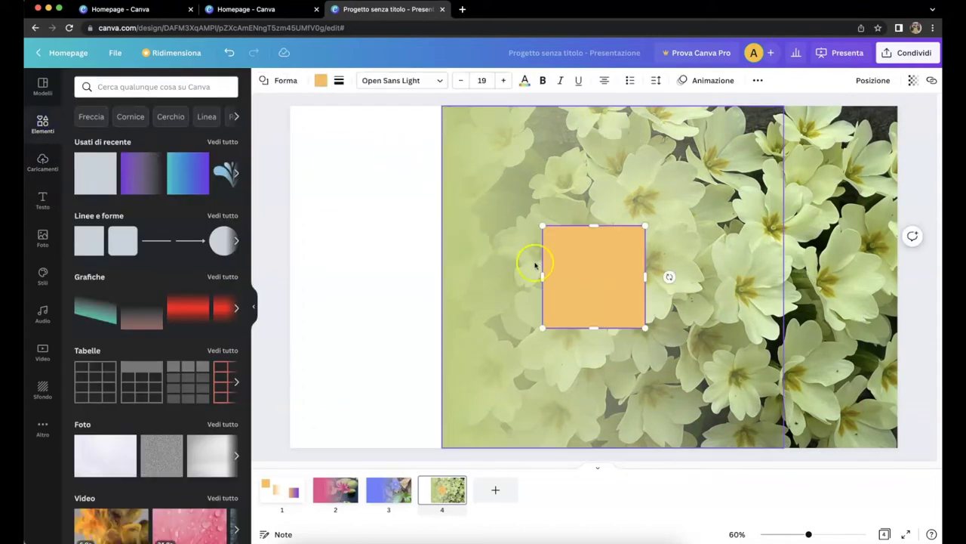
pyautogui.click(554, 373)
pyautogui.moveTo(587, 287); pyautogui.dragTo(336, 166)
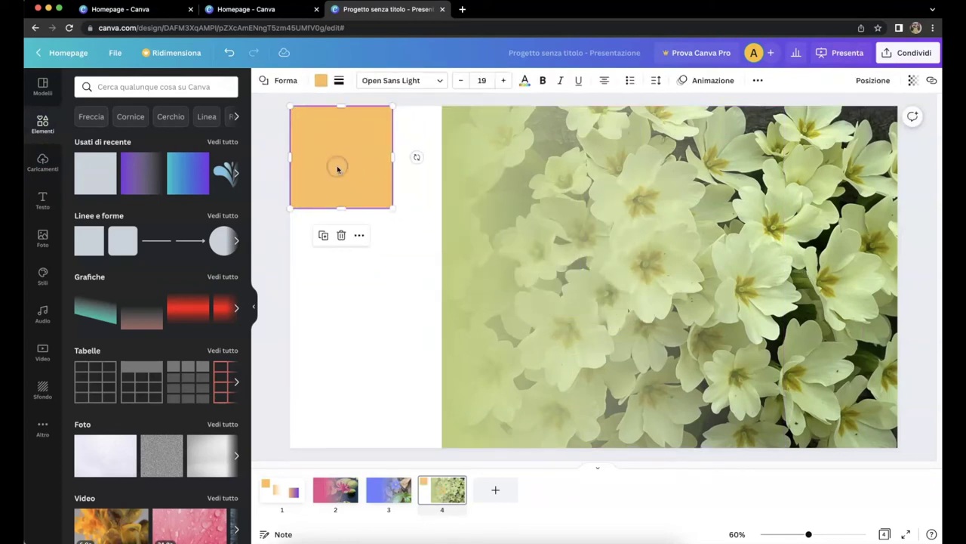
pyautogui.click(320, 81)
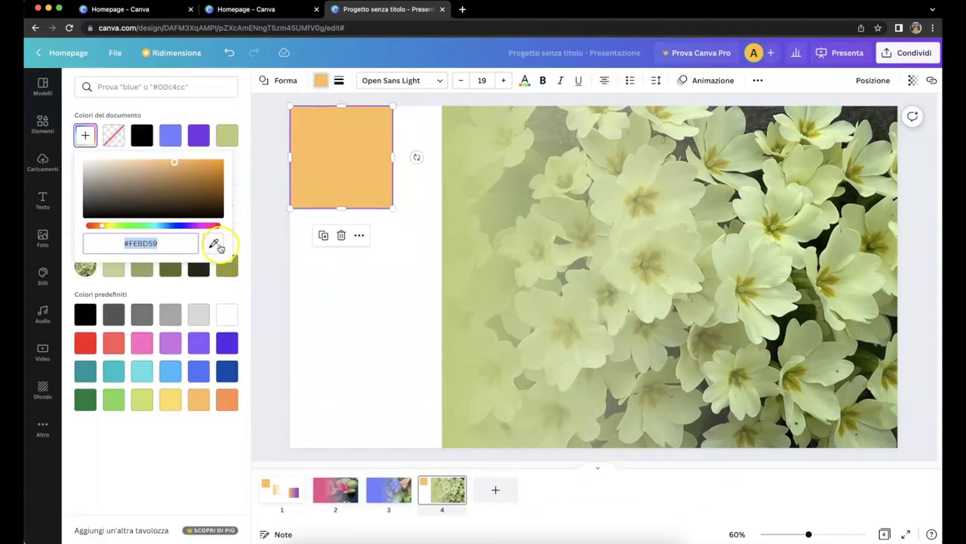
pyautogui.click(216, 244)
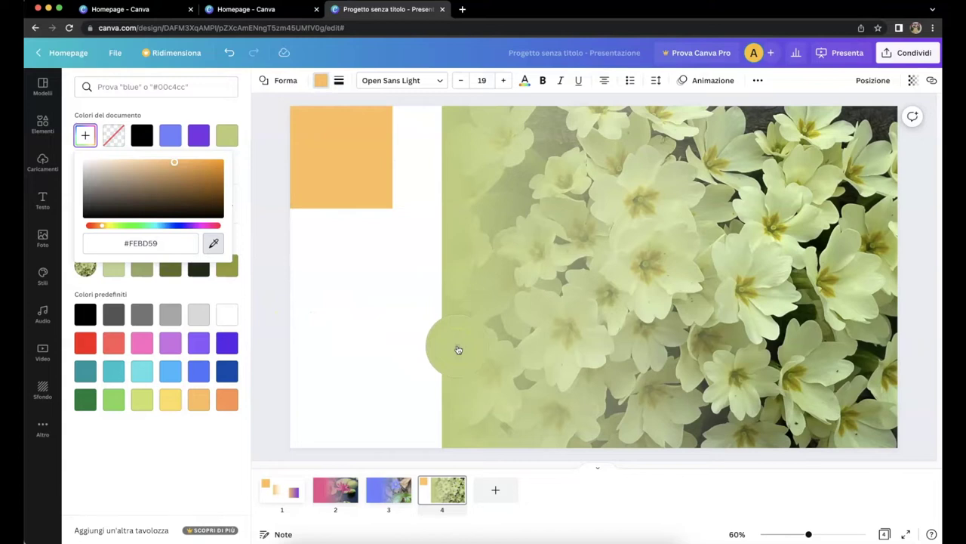
pyautogui.click(458, 347)
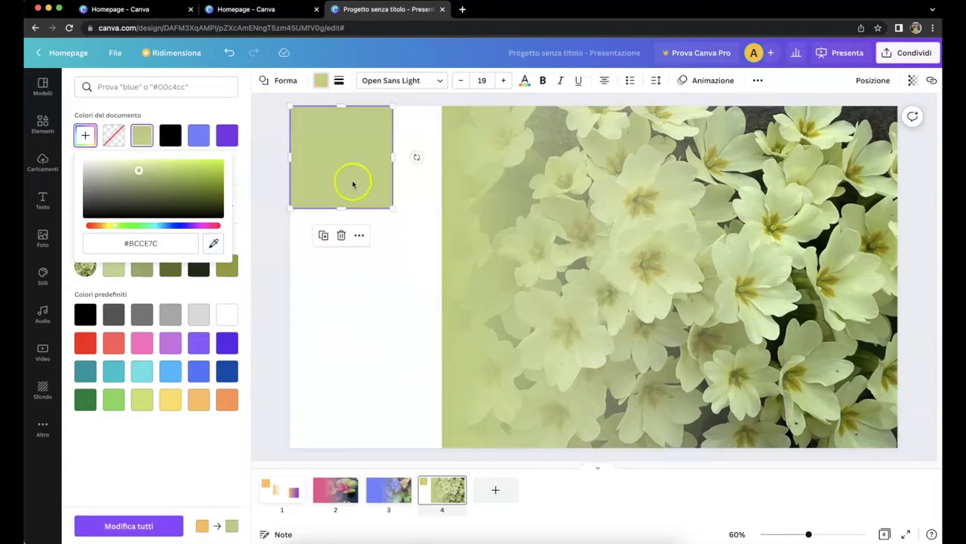
pyautogui.press('Escape')
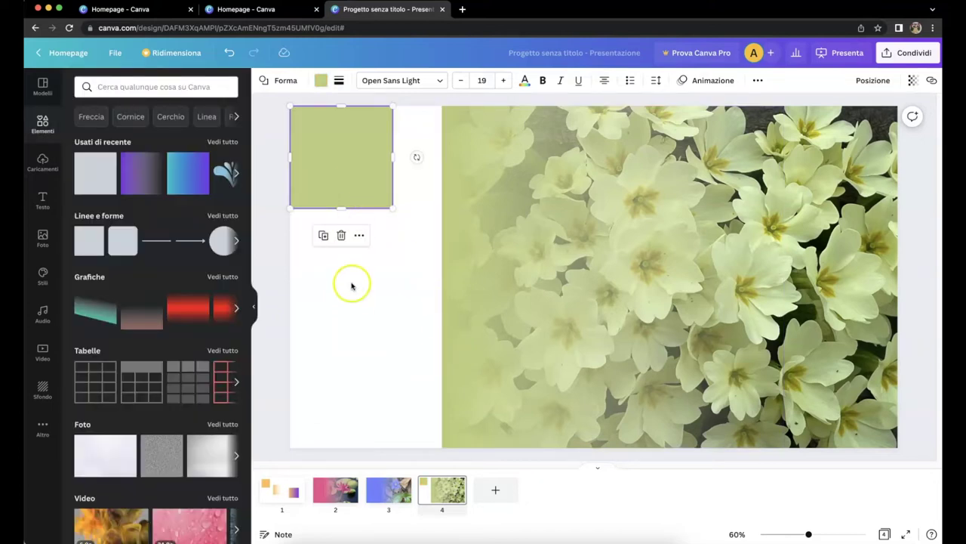
# - Stretch the green rectangle toward the photo and down to the slide bottom
pyautogui.click(321, 83)
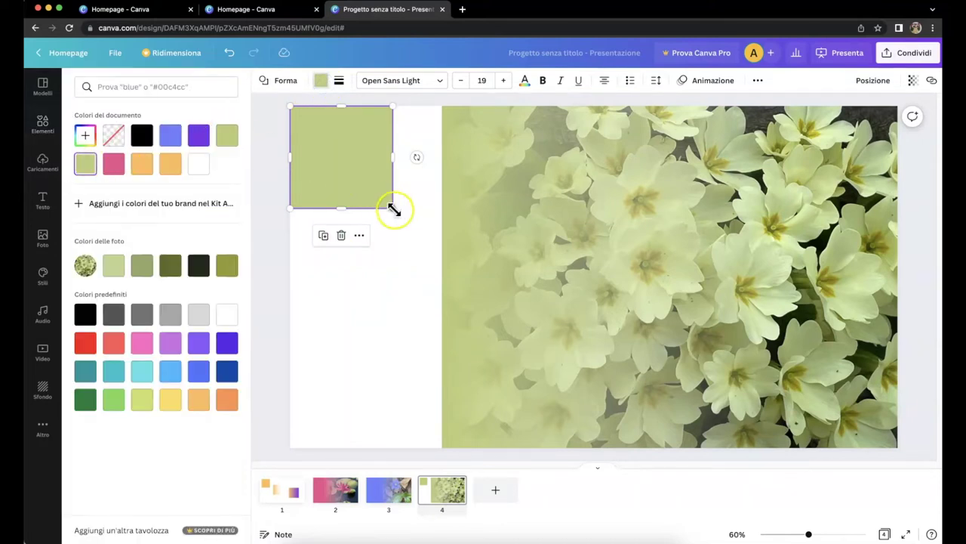
pyautogui.moveTo(393, 207); pyautogui.dragTo(445, 237)
pyautogui.moveTo(369, 235); pyautogui.dragTo(369, 447)
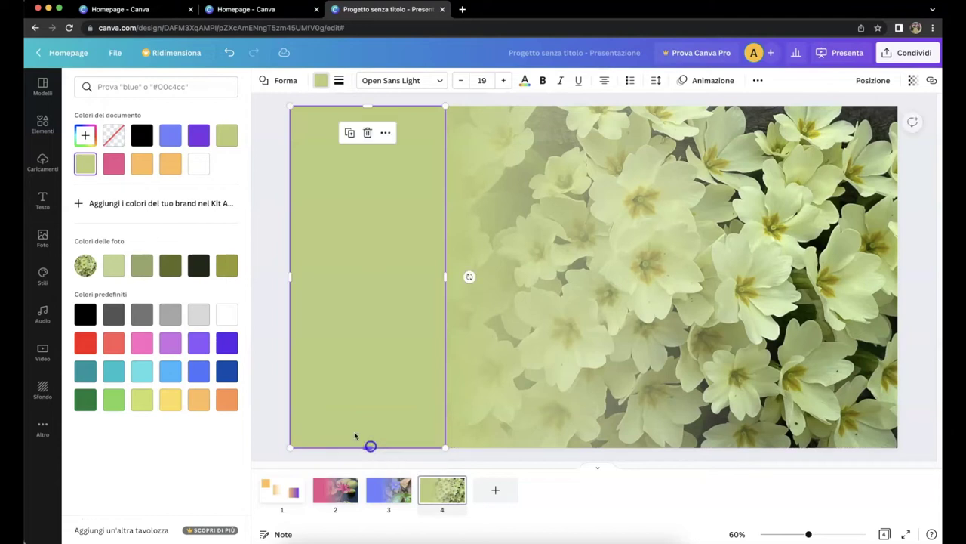
pyautogui.click(256, 300)
pyautogui.click(874, 224)
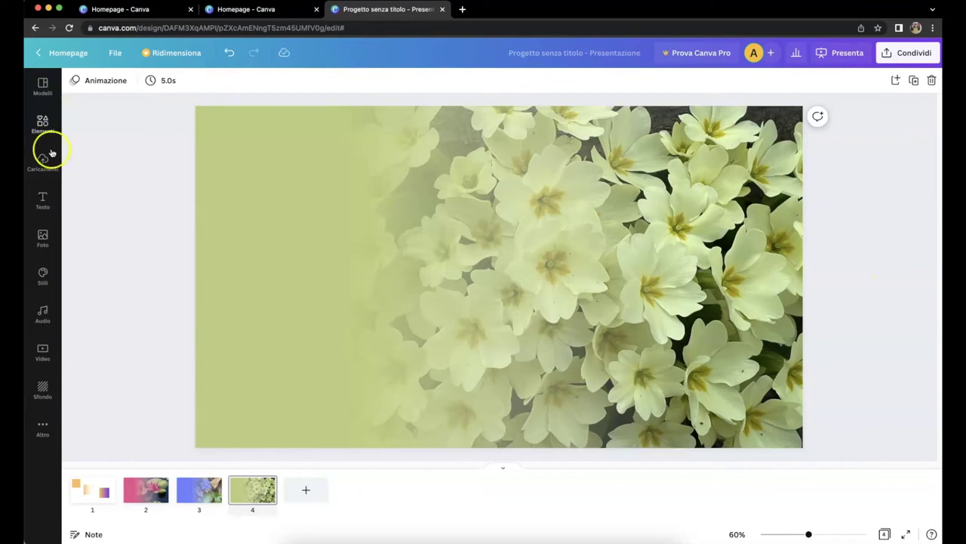
# - Add a heading reading 'TANTI AUGURI, NONNA!' in WC Mano Negra Bold
pyautogui.click(43, 199)
pyautogui.click(115, 172)
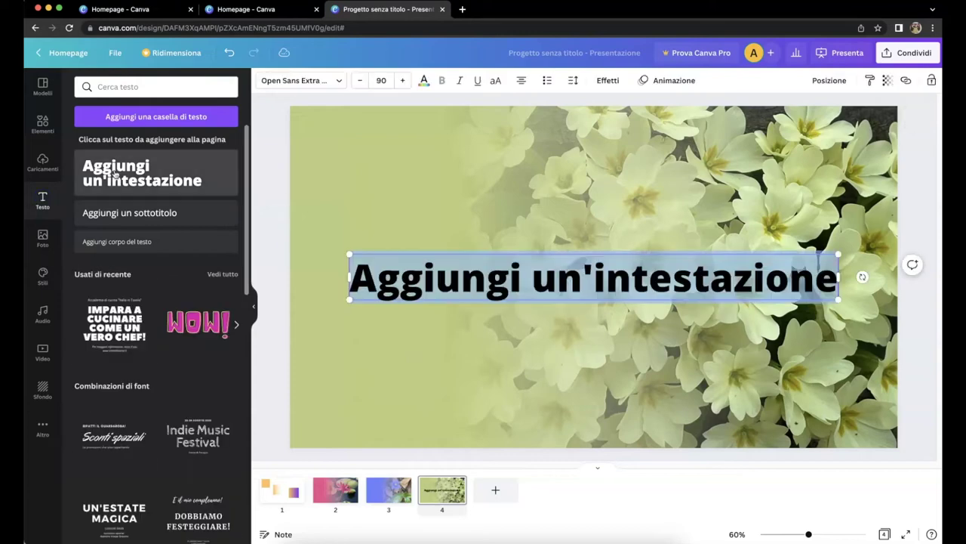
pyautogui.write('TANTI AUGURI, NONNA!')
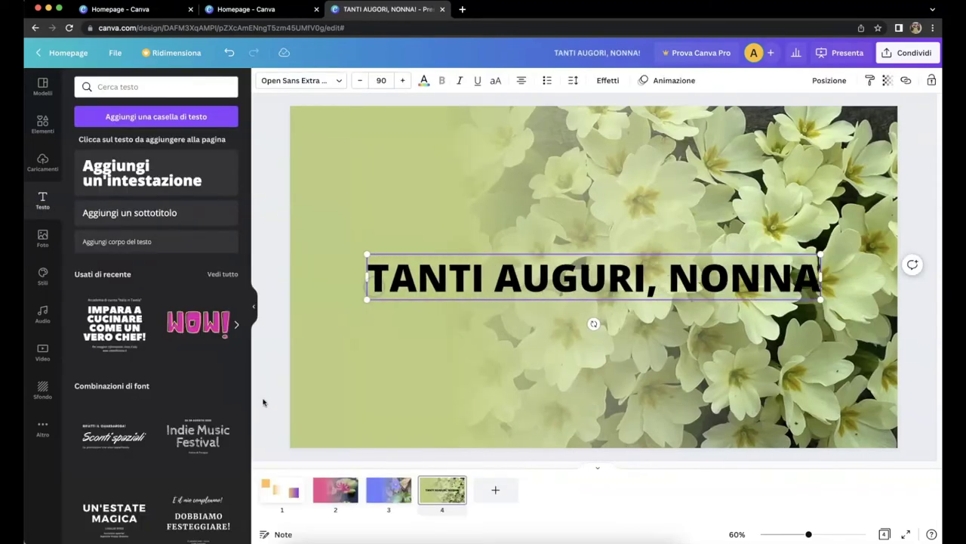
pyautogui.click(254, 306)
pyautogui.tripleClick(416, 280)
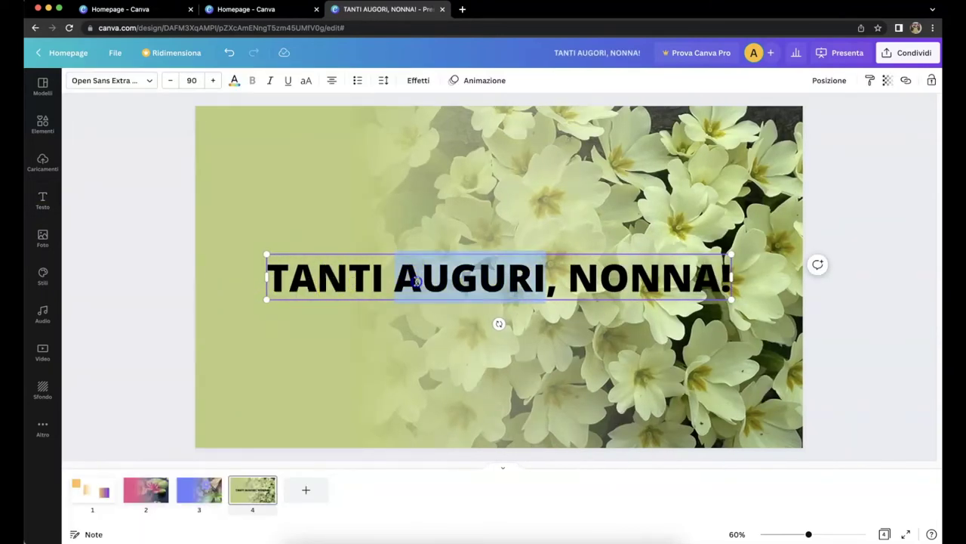
pyautogui.click(153, 81)
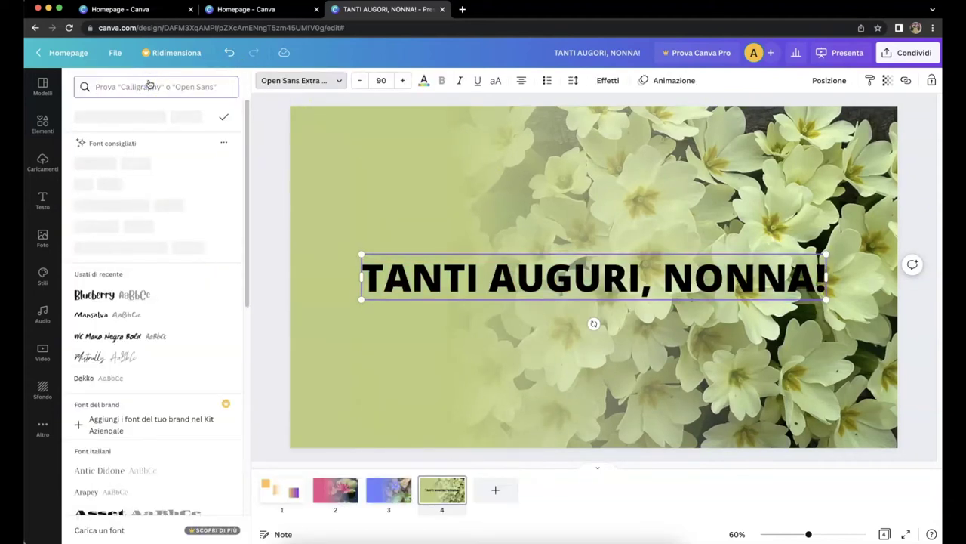
pyautogui.click(110, 336)
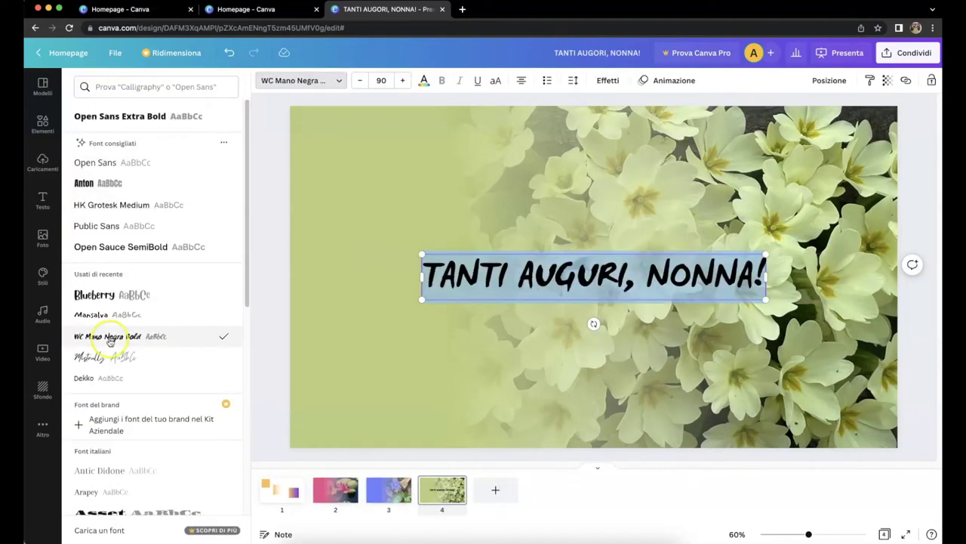
# - Tilt the heading slightly counter-clockwise, enlarge it and move it up and left
pyautogui.moveTo(589, 326); pyautogui.dragTo(599, 325)
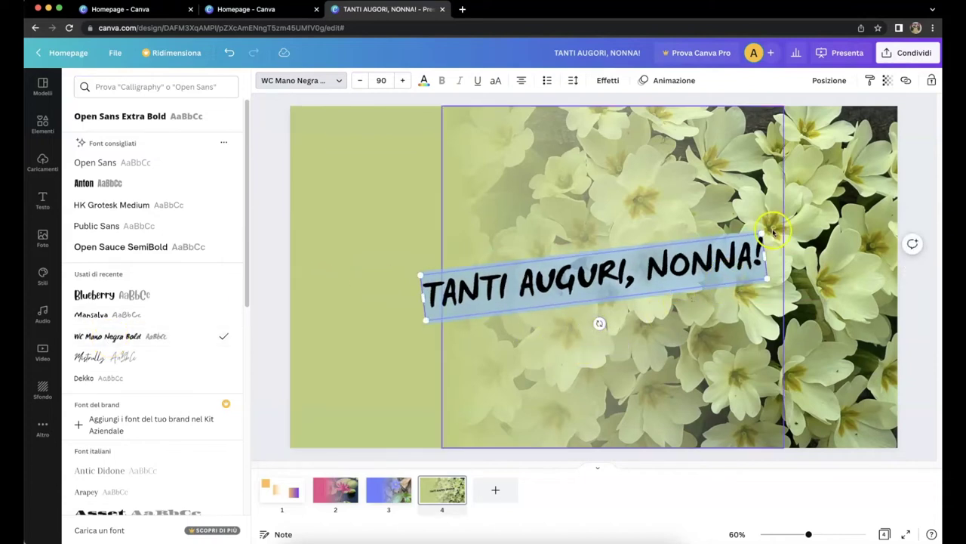
pyautogui.moveTo(760, 233); pyautogui.dragTo(815, 170)
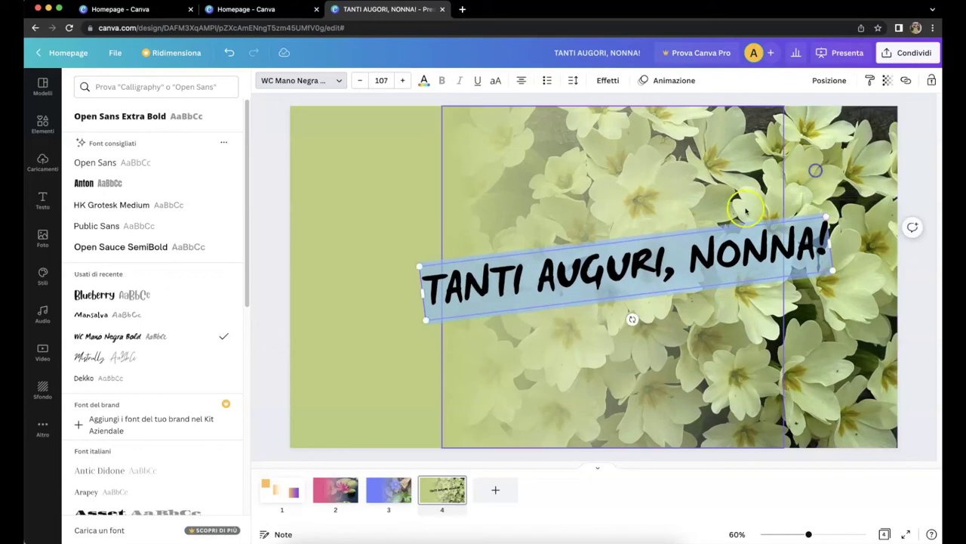
pyautogui.moveTo(632, 317); pyautogui.dragTo(636, 310)
pyautogui.click(648, 258)
pyautogui.moveTo(648, 258); pyautogui.dragTo(614, 232)
pyautogui.click(840, 226)
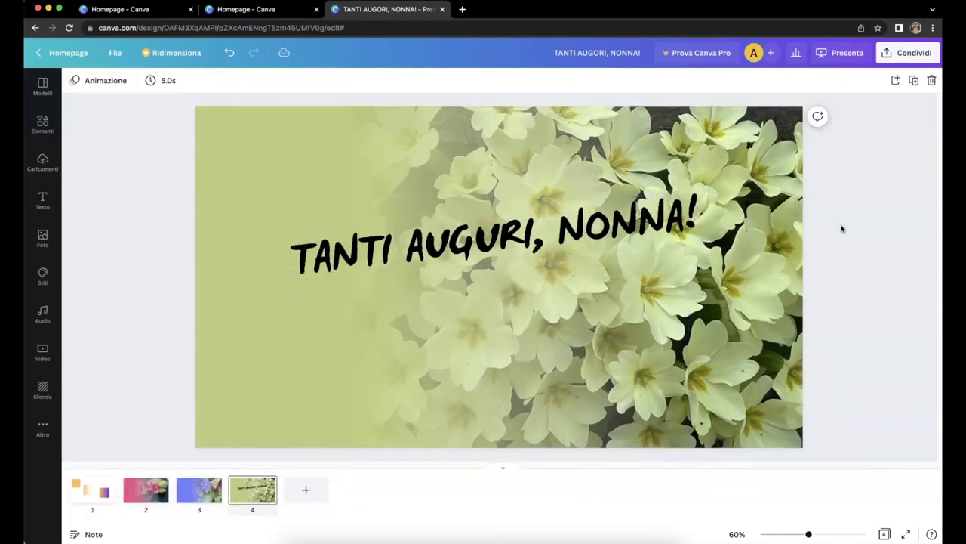
pyautogui.click(880, 184)
# - Shrink the heading to about size 71 and move it right and down over the flowers
pyautogui.click(478, 231)
pyautogui.moveTo(288, 236); pyautogui.dragTo(428, 246)
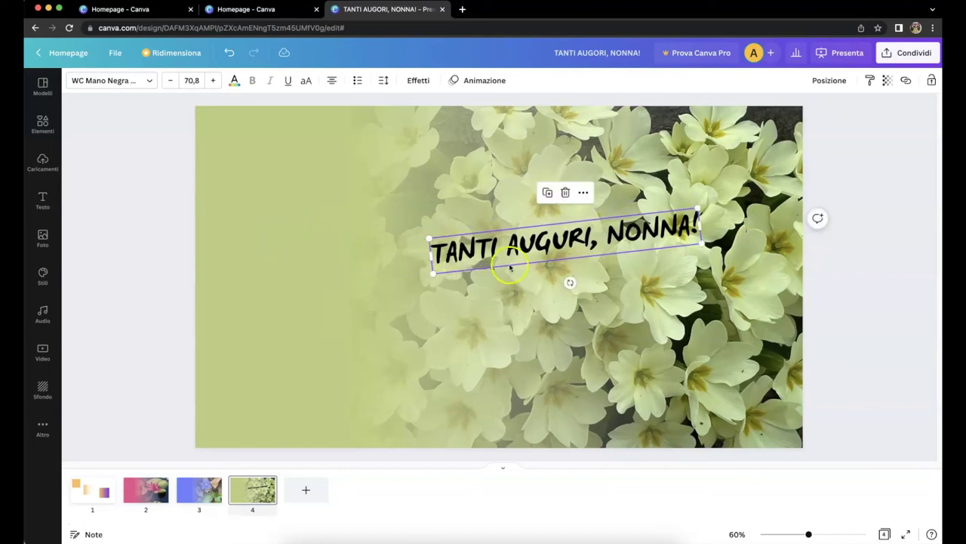
pyautogui.click(512, 315)
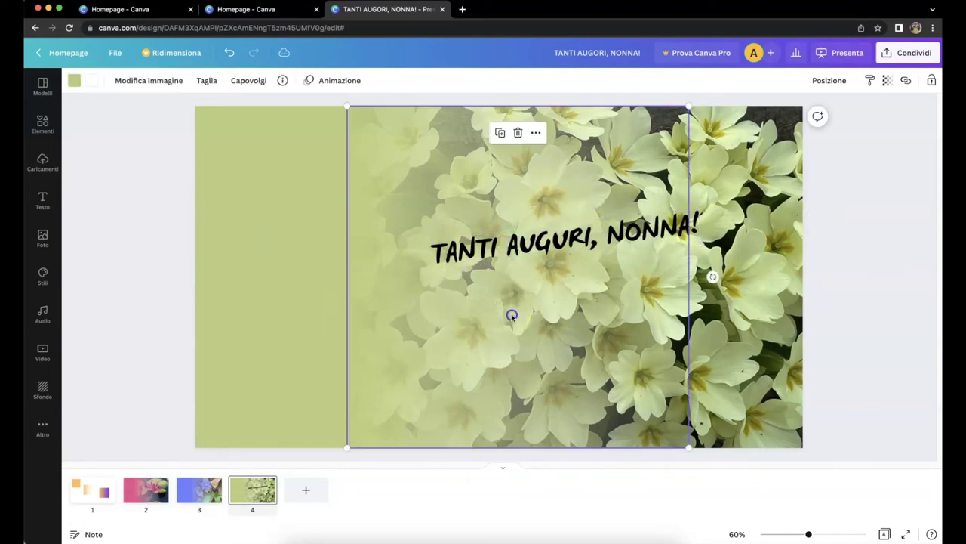
pyautogui.click(543, 251)
pyautogui.moveTo(544, 252); pyautogui.dragTo(612, 278)
pyautogui.click(853, 199)
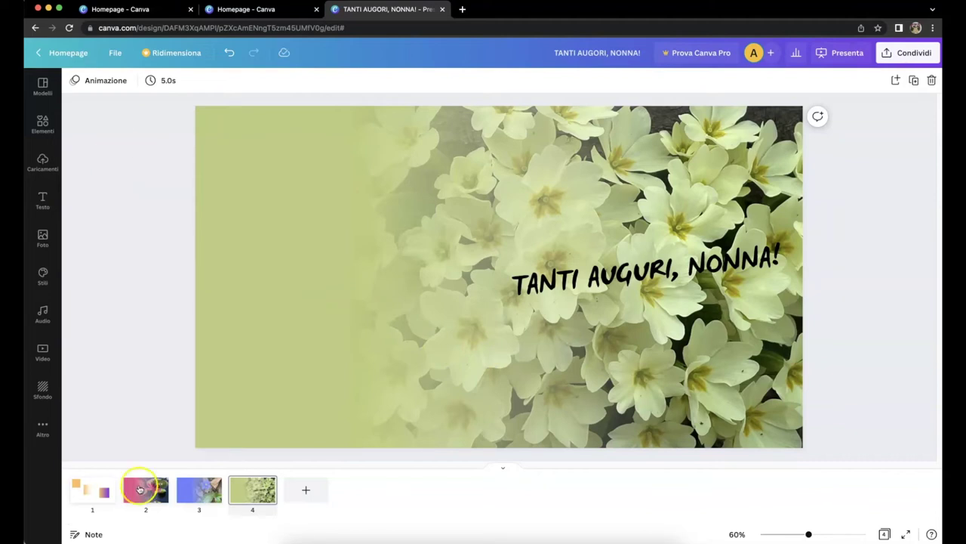
# - On slide 2, add a 'la vita dei fiori' heading in Blueberry at the top right
pyautogui.click(140, 489)
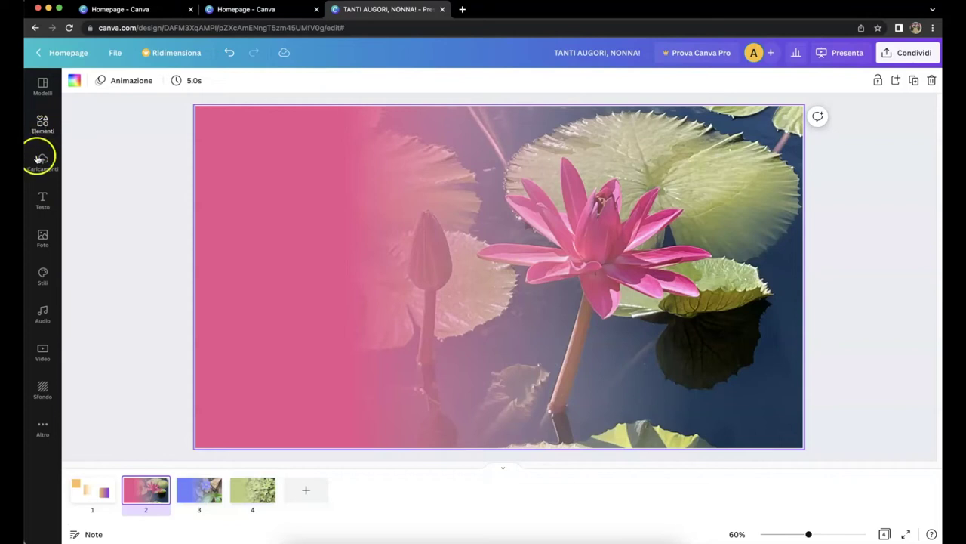
pyautogui.click(44, 201)
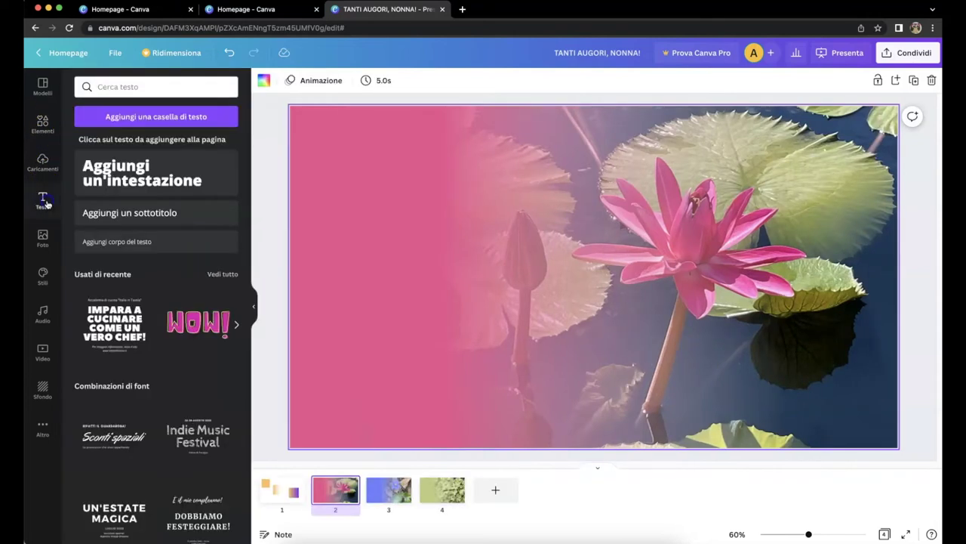
pyautogui.click(140, 173)
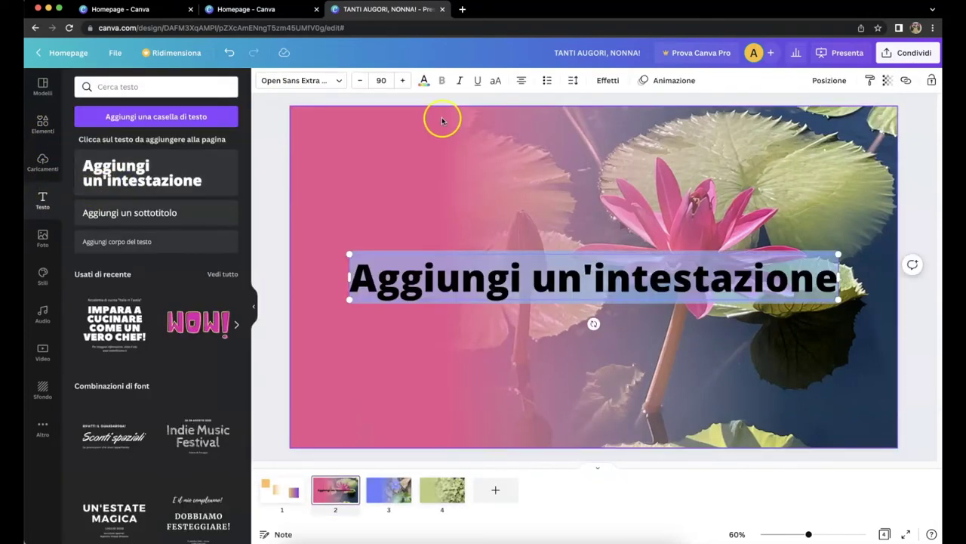
pyautogui.write('la vita dei fiori')
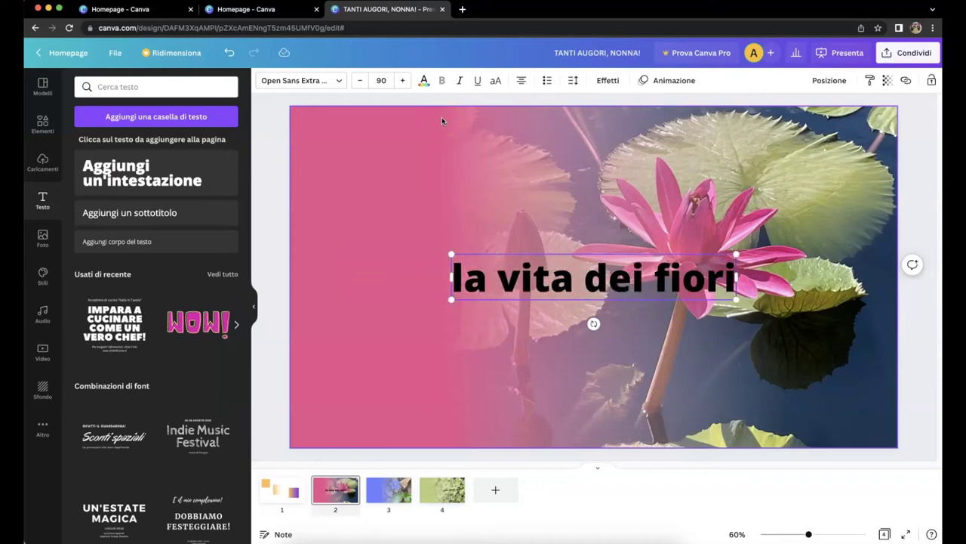
pyautogui.click(339, 80)
pyautogui.click(105, 320)
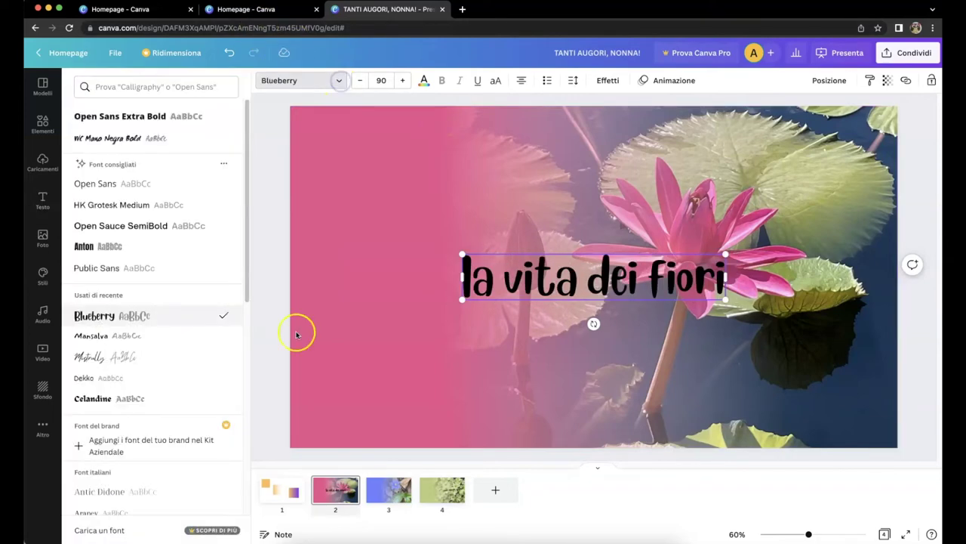
pyautogui.click(543, 361)
pyautogui.moveTo(671, 274); pyautogui.dragTo(822, 172)
# - Add a smaller Blueberry subtitle with the author's name under the title, then add a blank fifth slide
pyautogui.click(42, 200)
pyautogui.click(129, 212)
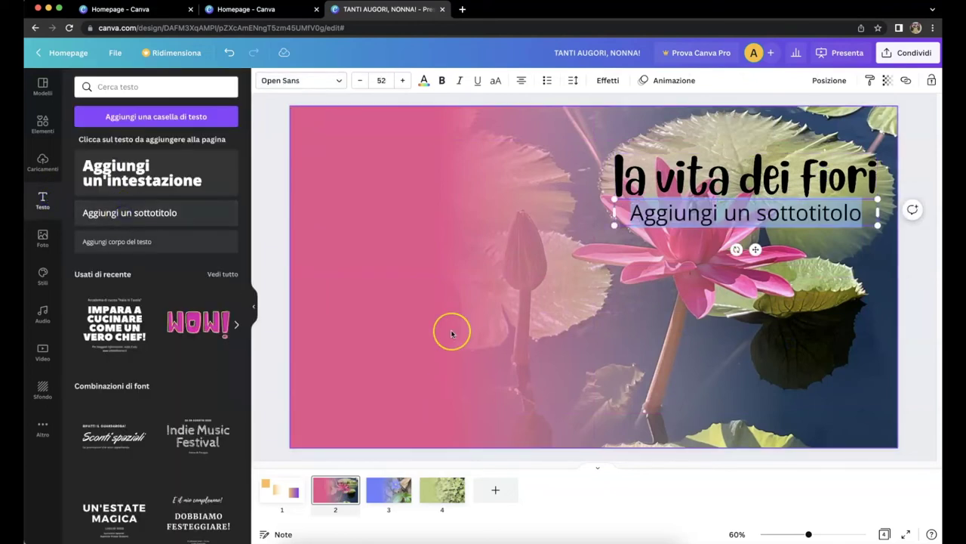
pyautogui.write('di Luigino Rossi')
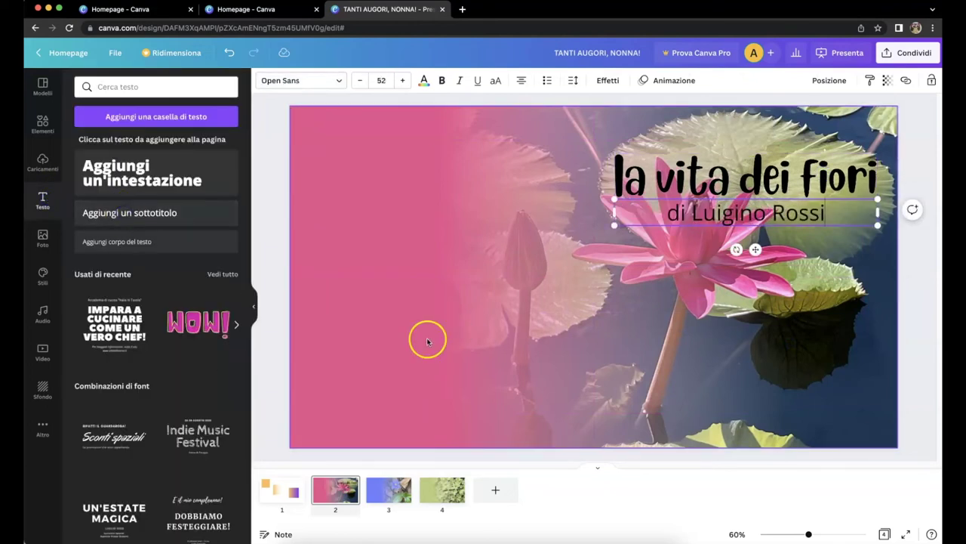
pyautogui.moveTo(615, 199); pyautogui.dragTo(672, 204)
pyautogui.click(339, 80)
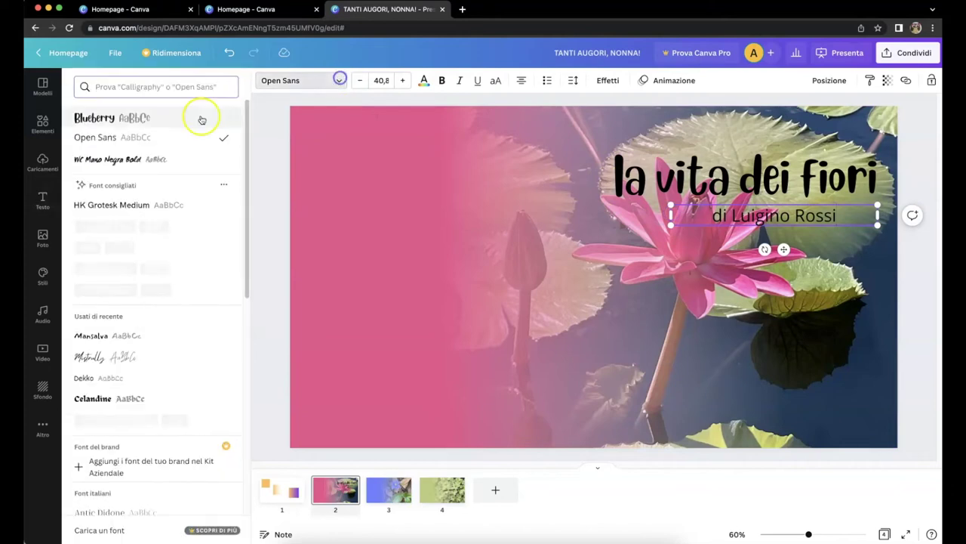
pyautogui.click(112, 118)
pyautogui.click(712, 257)
pyautogui.click(279, 230)
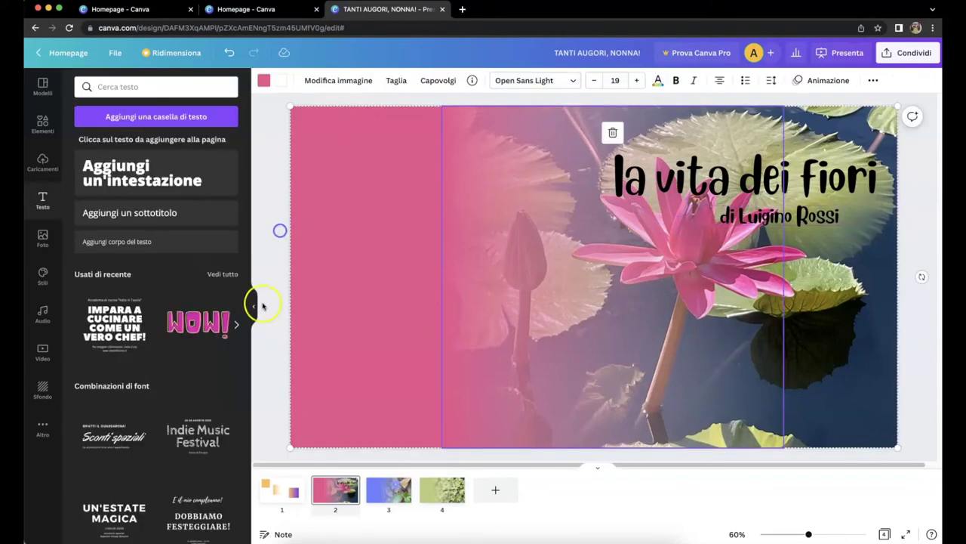
pyautogui.click(254, 306)
pyautogui.click(134, 345)
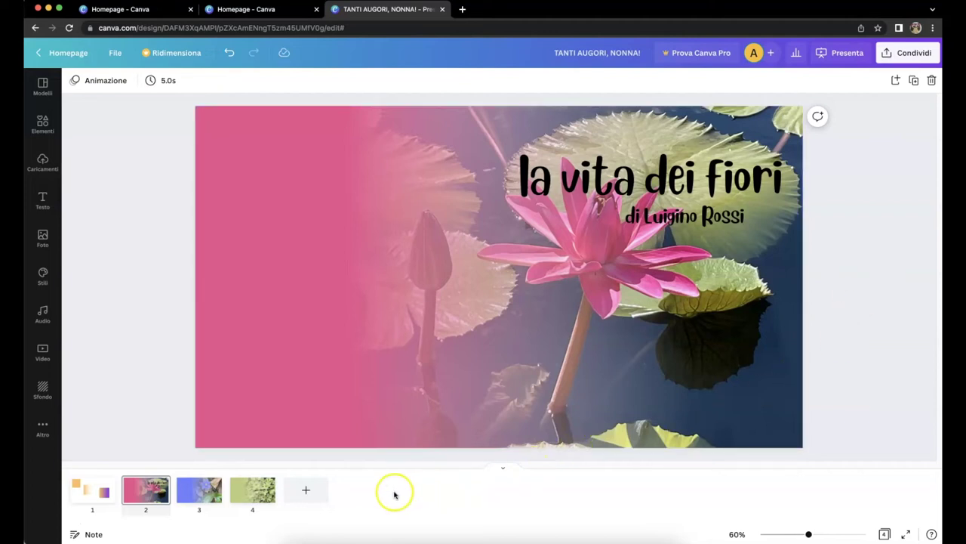
pyautogui.click(308, 492)
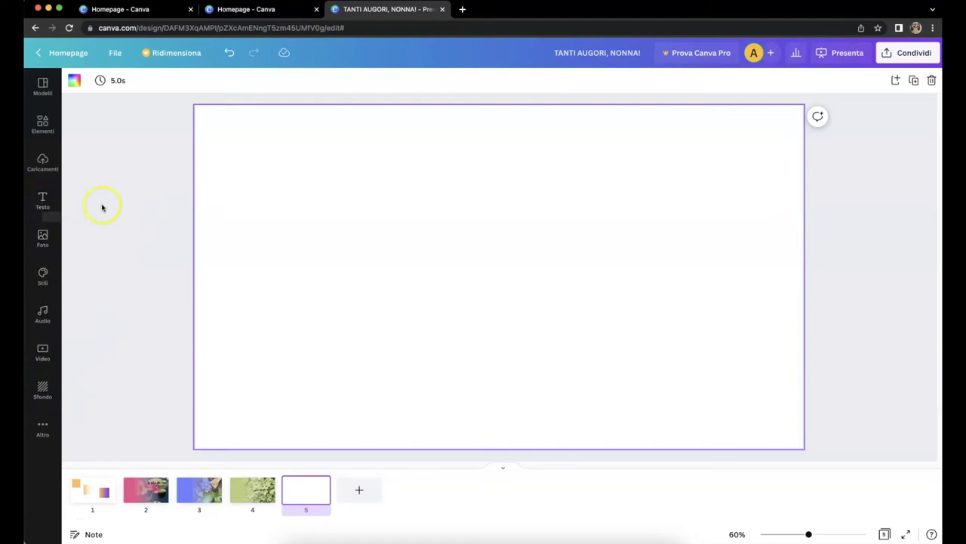
# - Search the photo library for 'gatto' and add the black cat close-up to slide 5
pyautogui.click(43, 237)
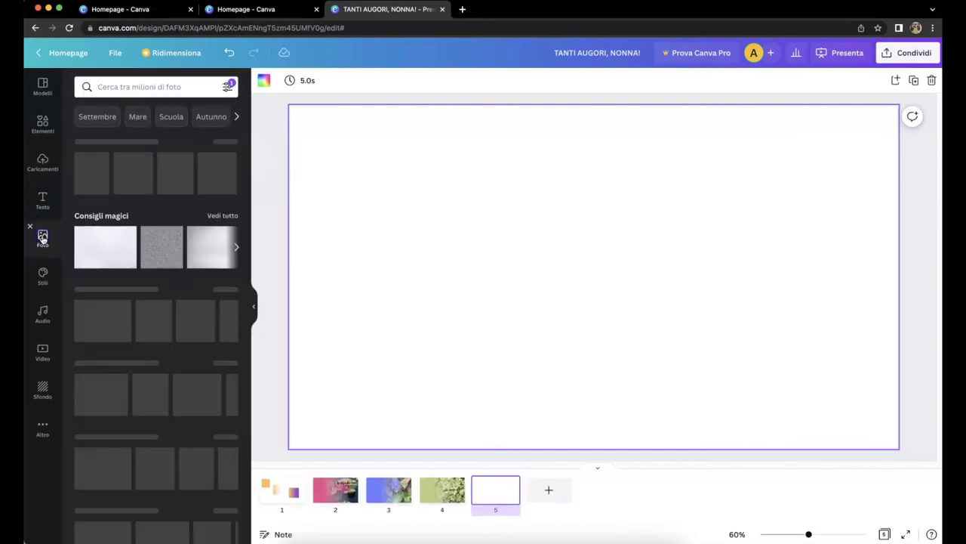
pyautogui.click(134, 86)
pyautogui.write('gatto')
pyautogui.press('Return')
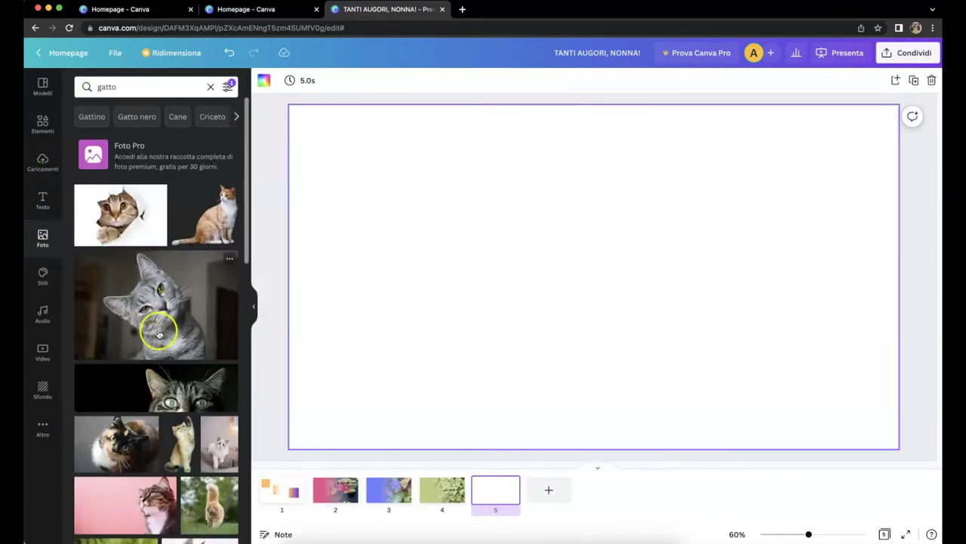
pyautogui.scroll(-5, 157, 332)
pyautogui.click(121, 343)
pyautogui.click(253, 305)
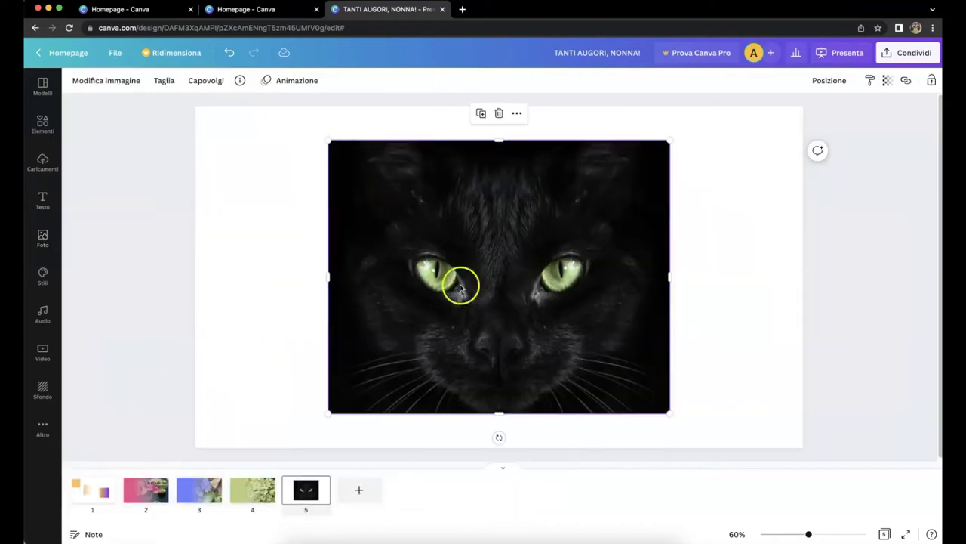
# - Enlarge the cat photo to fill the slide from its right edge to the bottom
pyautogui.moveTo(415, 280); pyautogui.dragTo(548, 245)
pyautogui.moveTo(460, 378); pyautogui.dragTo(345, 461)
pyautogui.moveTo(502, 346); pyautogui.dragTo(497, 326)
pyautogui.moveTo(366, 416); pyautogui.dragTo(648, 351)
pyautogui.press('Escape')
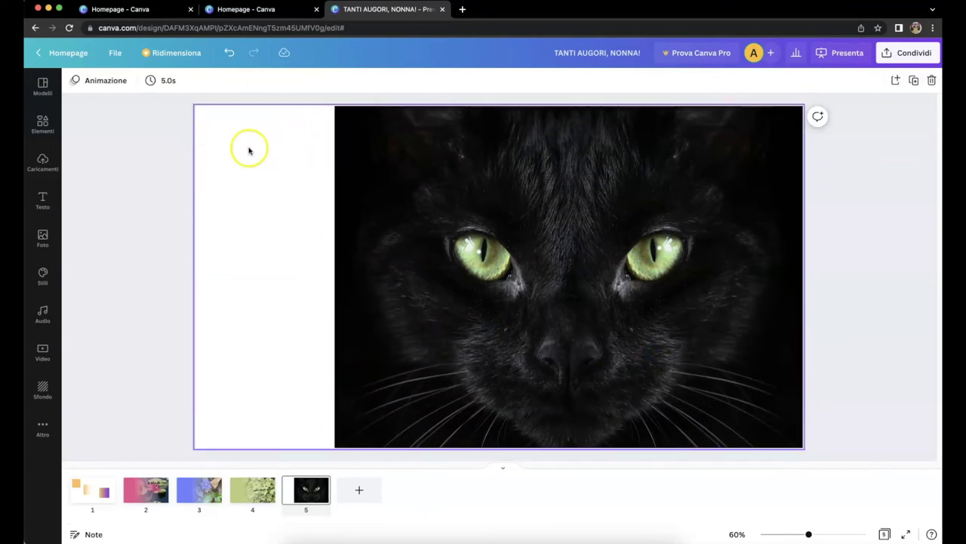
pyautogui.click(42, 125)
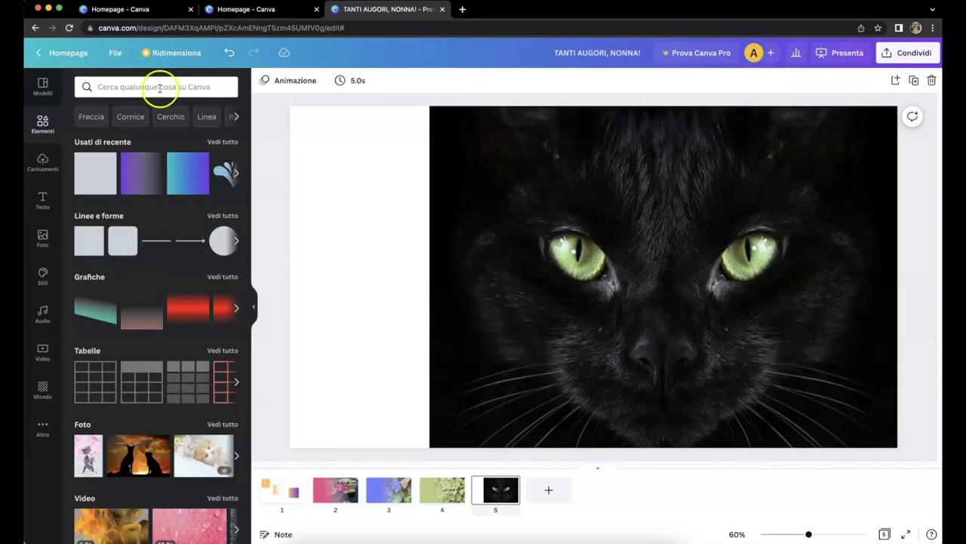
# - Add a gradient at the cat photo's corner, recolour it dark grey with the eyedropper, and enlarge it
pyautogui.click(95, 173)
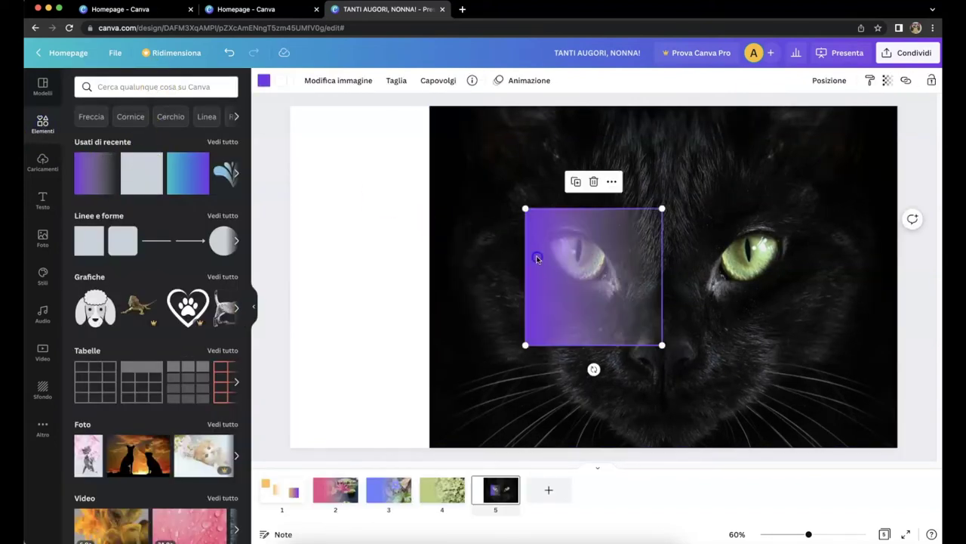
pyautogui.moveTo(534, 255); pyautogui.dragTo(438, 155)
pyautogui.click(264, 80)
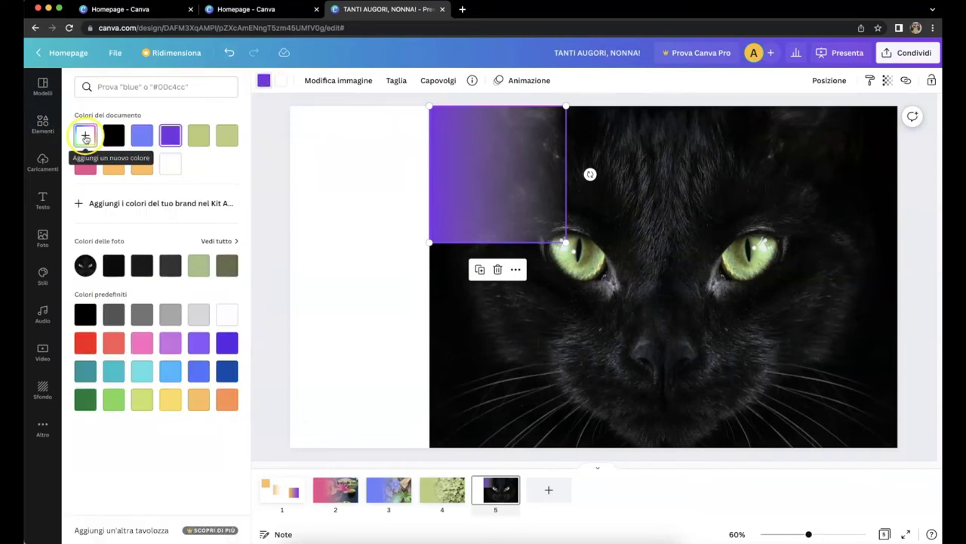
pyautogui.click(86, 135)
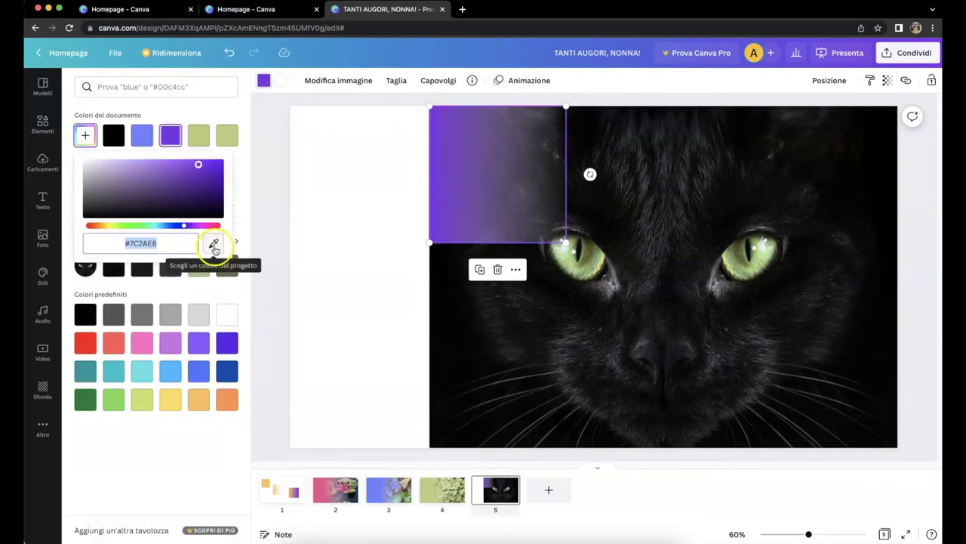
pyautogui.click(214, 244)
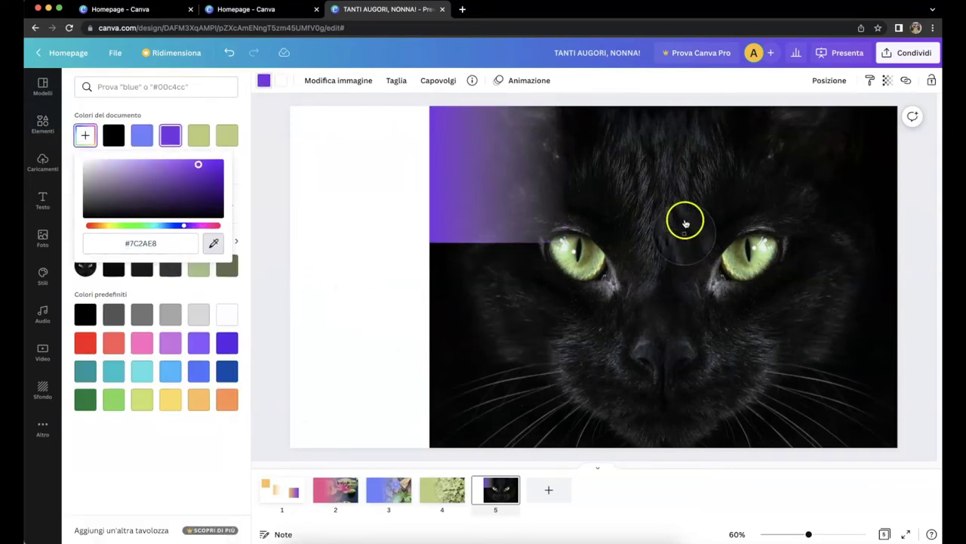
pyautogui.click(654, 157)
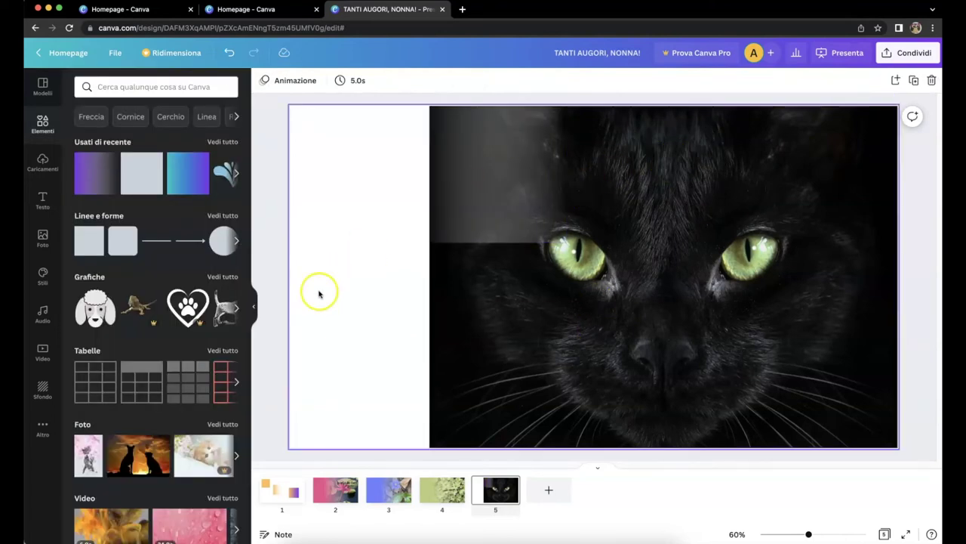
pyautogui.click(253, 307)
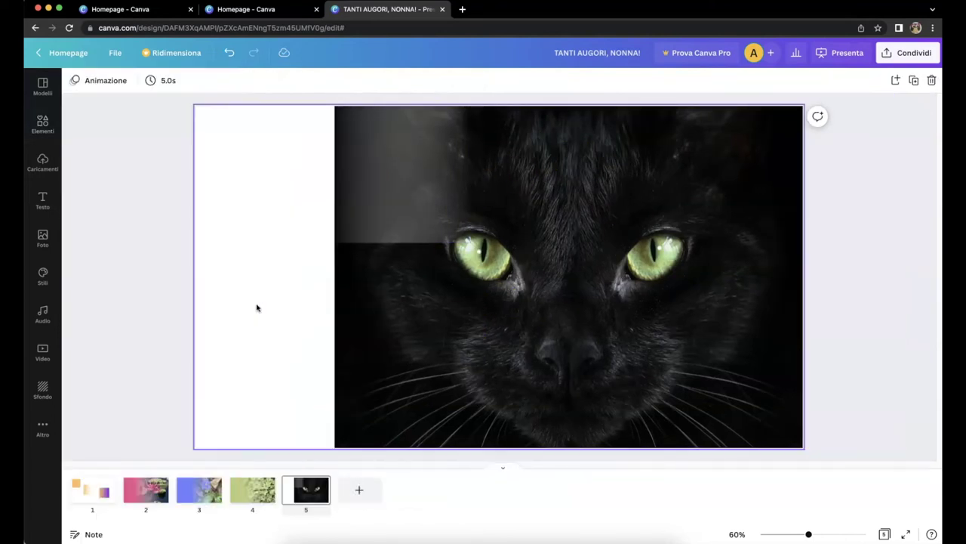
pyautogui.click(456, 233)
pyautogui.moveTo(471, 243); pyautogui.dragTo(628, 495)
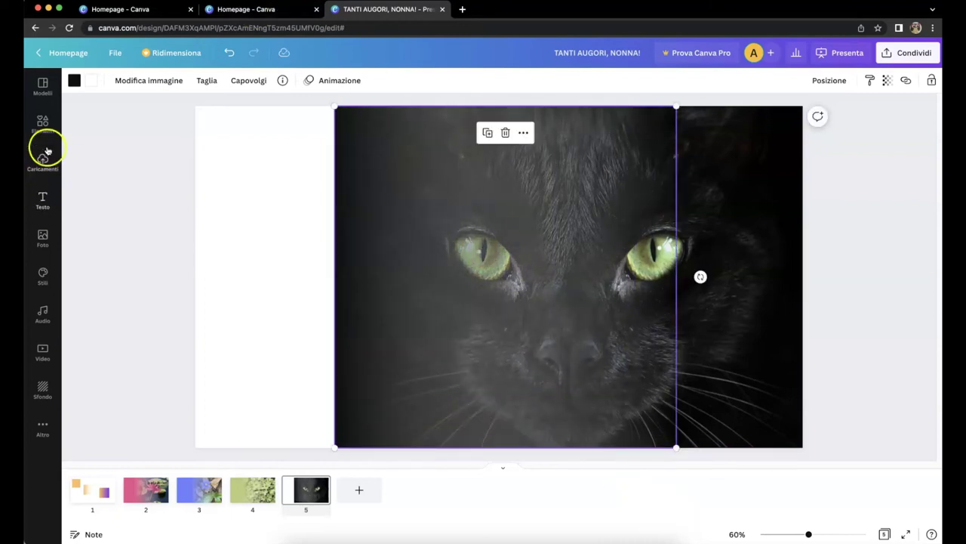
# - Add a black square, stretch it down the slide's left edge, then return to the home page
pyautogui.click(43, 123)
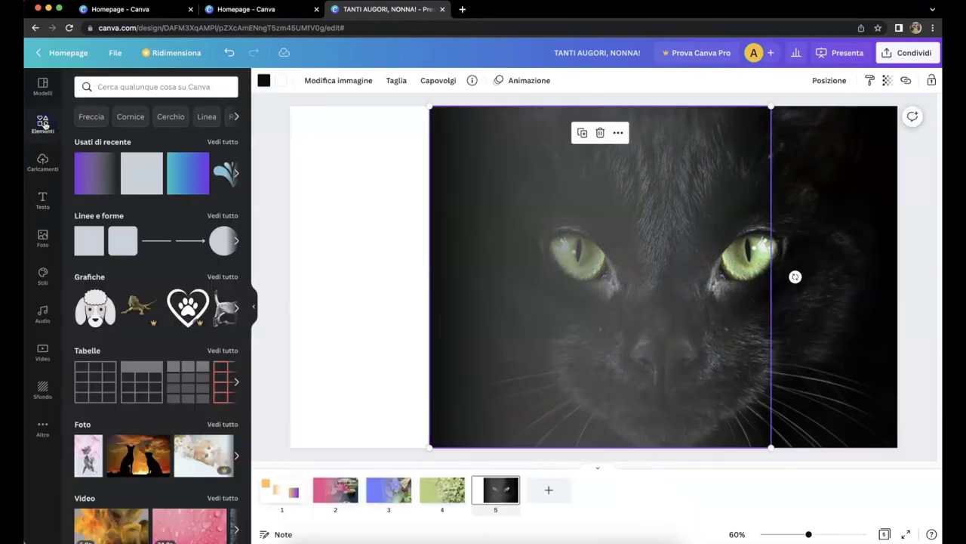
pyautogui.click(151, 177)
pyautogui.click(322, 82)
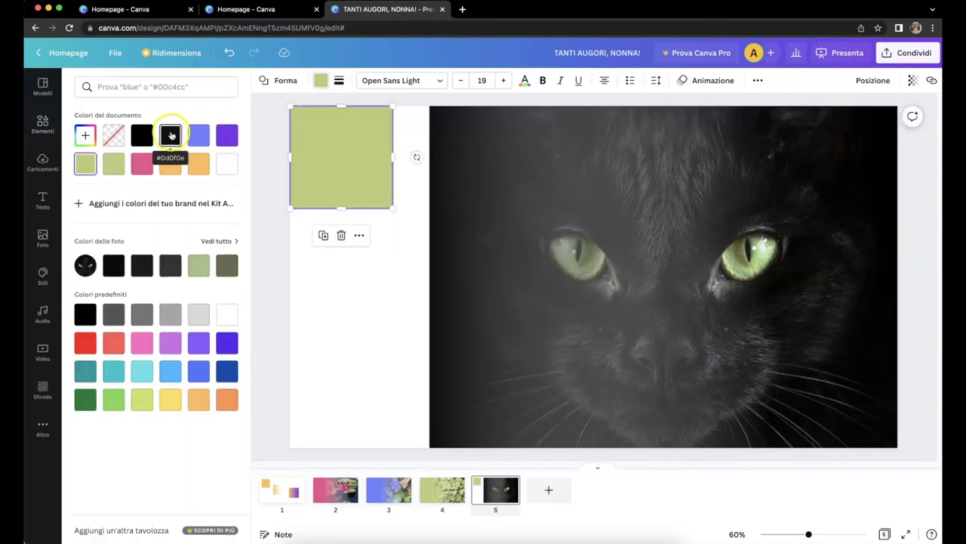
pyautogui.click(170, 136)
pyautogui.moveTo(393, 208); pyautogui.dragTo(431, 224)
pyautogui.moveTo(360, 224); pyautogui.dragTo(360, 447)
pyautogui.click(271, 328)
pyautogui.click(143, 204)
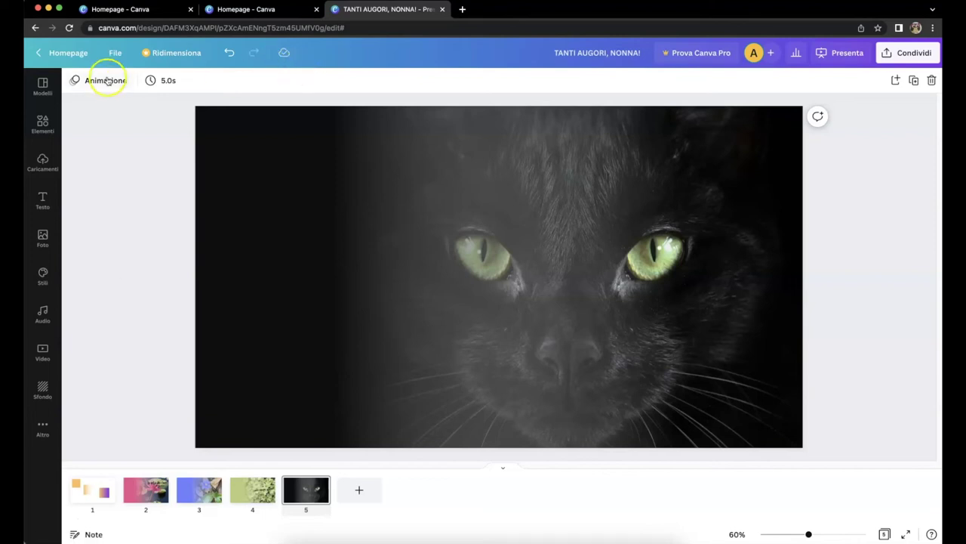
pyautogui.click(76, 53)
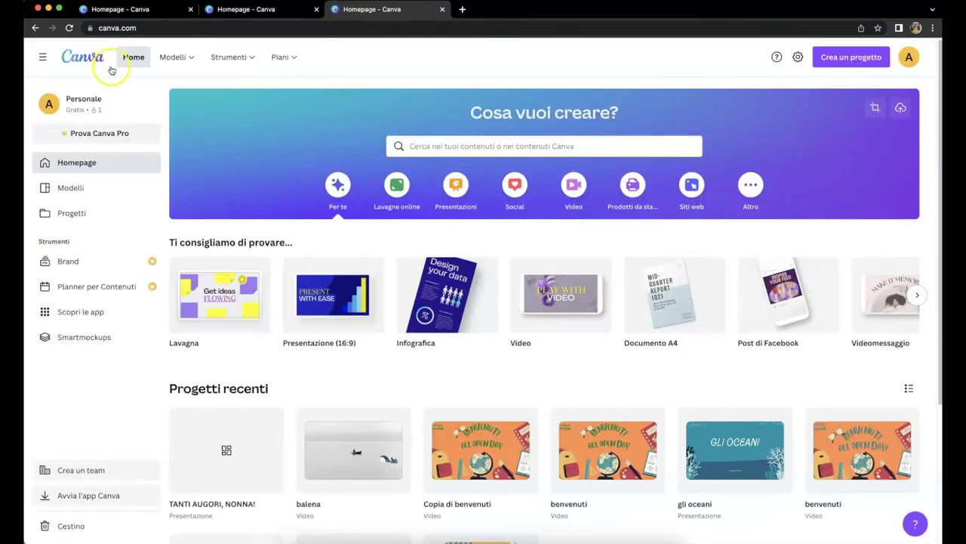
# - Create a blank A4 document, zoom the page to 70%, and show the uploaded images
pyautogui.click(656, 313)
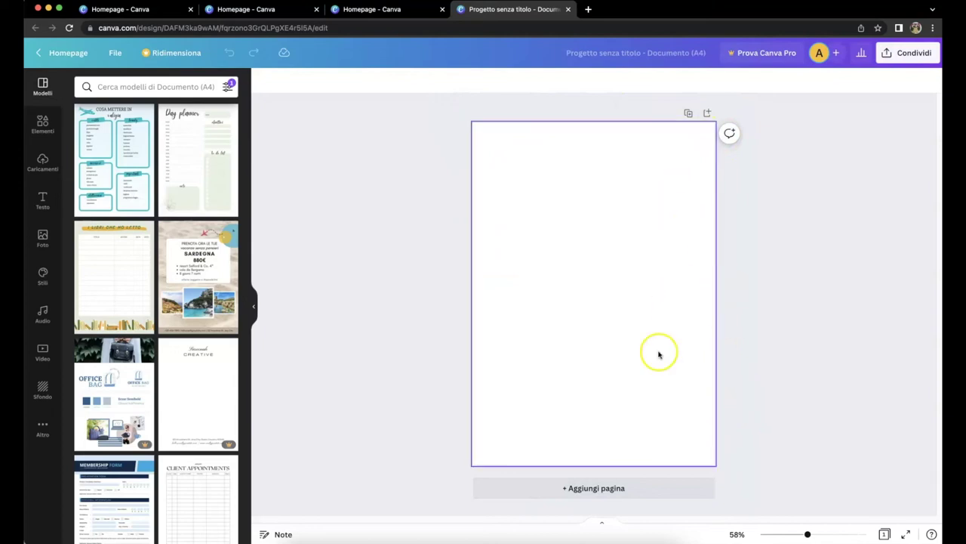
pyautogui.click(253, 307)
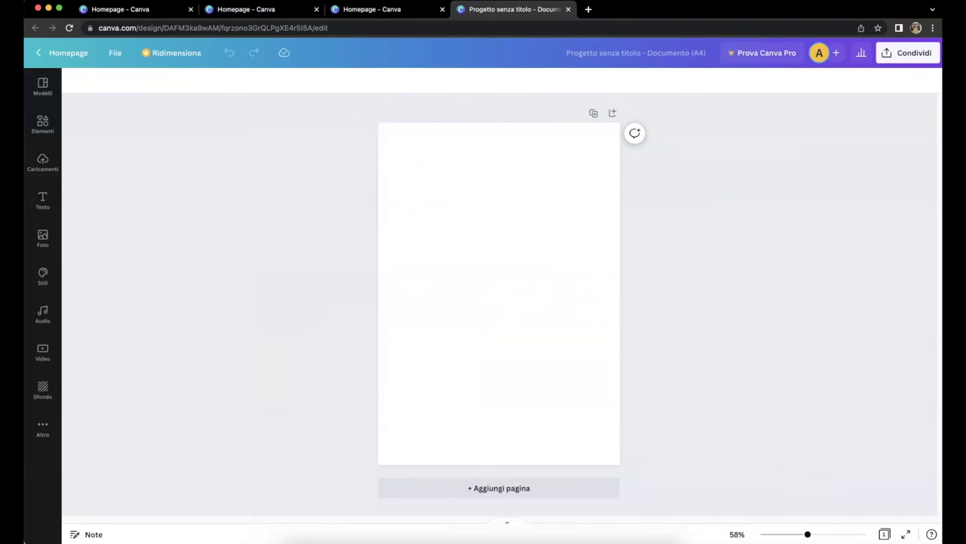
pyautogui.moveTo(806, 533); pyautogui.dragTo(813, 535)
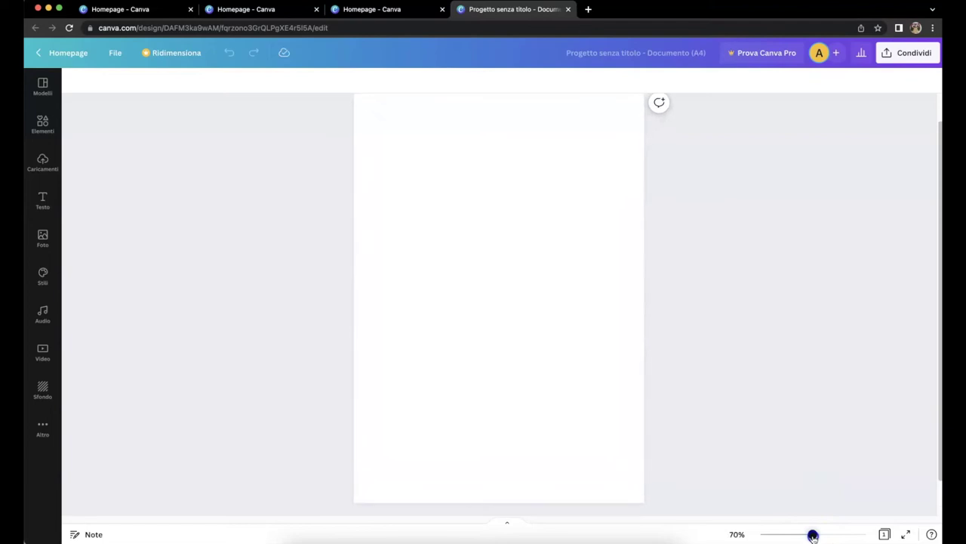
pyautogui.scroll(1, 773, 391)
pyautogui.scroll(-1, 770, 394)
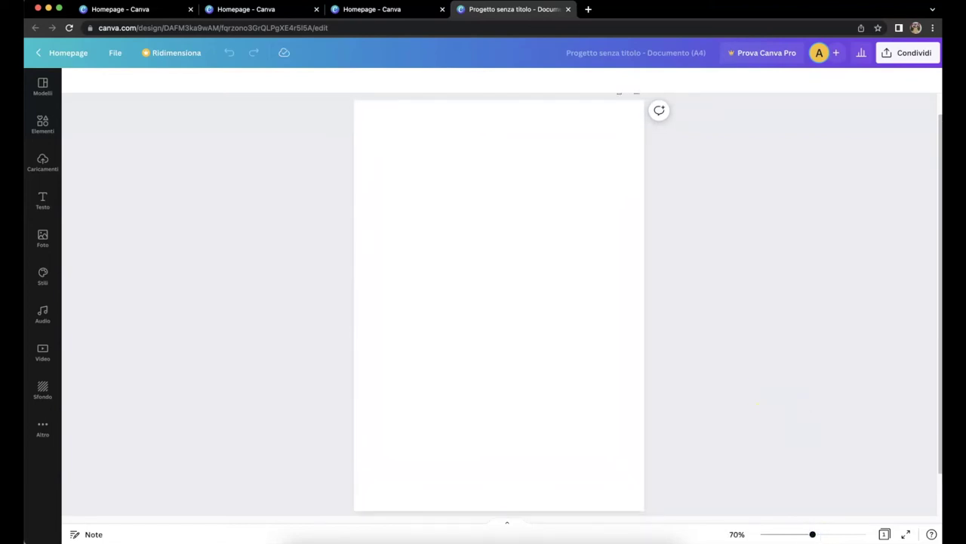
pyautogui.click(42, 162)
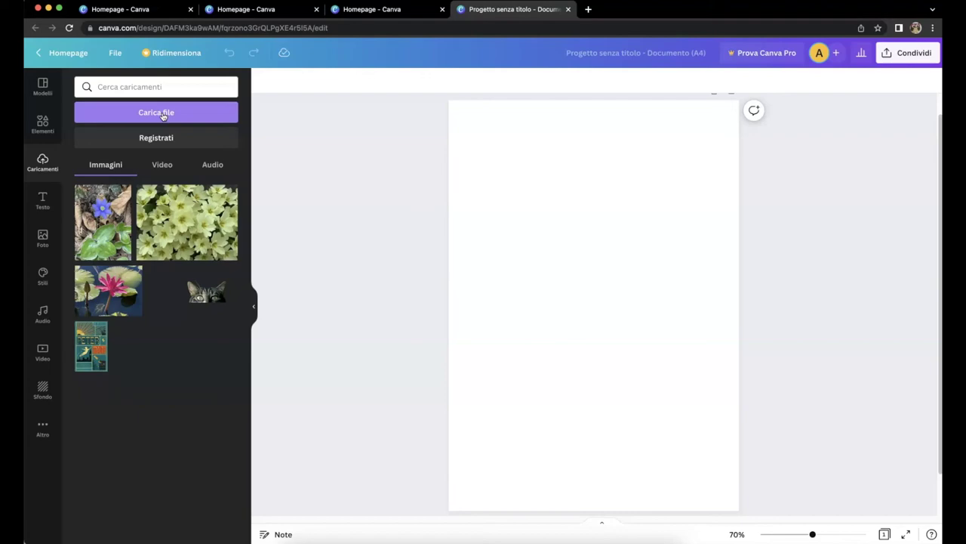
# - Upload the nebelmeer sea-of-fog JPEG and add it to the A4 page
pyautogui.click(163, 114)
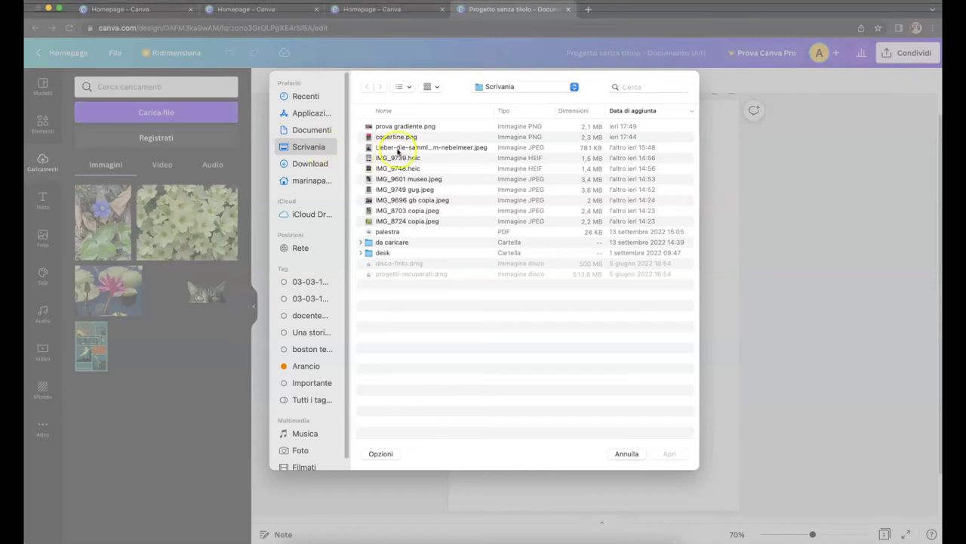
pyautogui.click(399, 148)
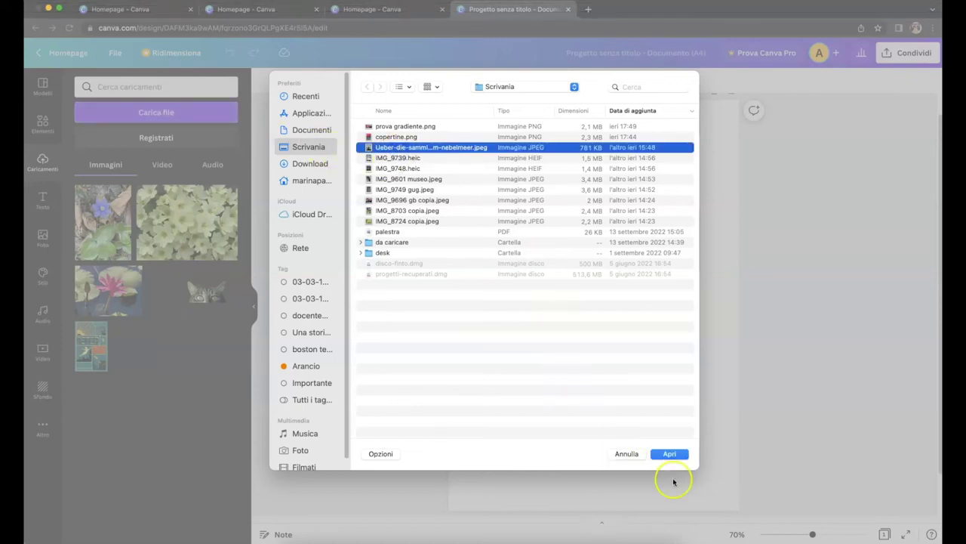
pyautogui.click(677, 457)
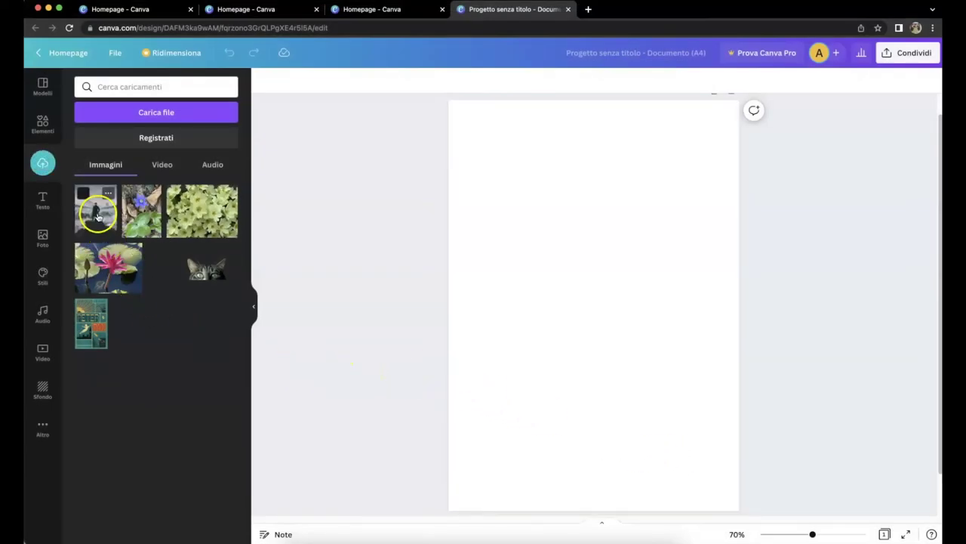
pyautogui.click(96, 209)
# - Enlarge the painting to the full page width and position it across the lower page
pyautogui.click(254, 306)
pyautogui.moveTo(606, 440); pyautogui.dragTo(638, 490)
pyautogui.moveTo(390, 488); pyautogui.dragTo(373, 510)
pyautogui.moveTo(500, 418); pyautogui.dragTo(479, 416)
pyautogui.moveTo(621, 507); pyautogui.dragTo(644, 511)
pyautogui.click(526, 145)
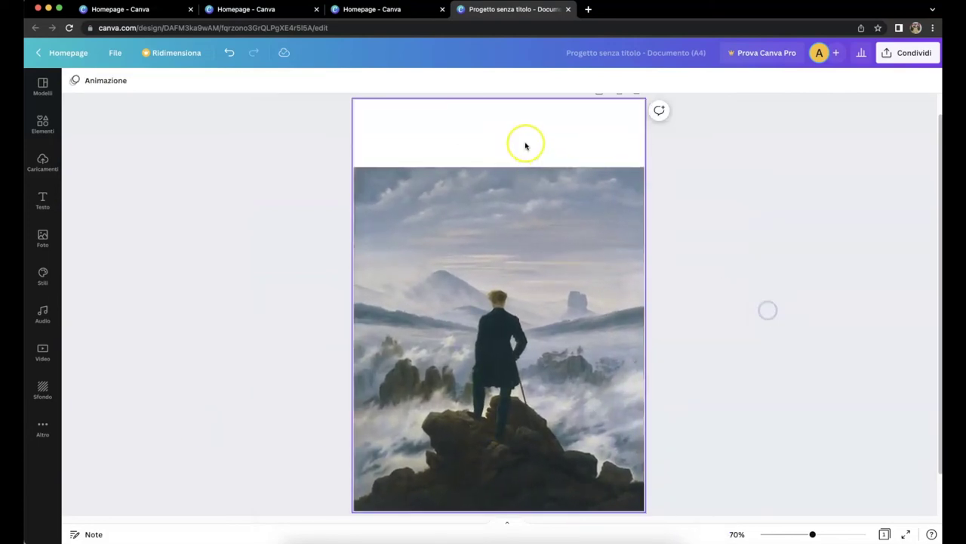
pyautogui.moveTo(532, 215); pyautogui.dragTo(532, 227)
pyautogui.click(753, 153)
pyautogui.click(630, 160)
pyautogui.click(518, 115)
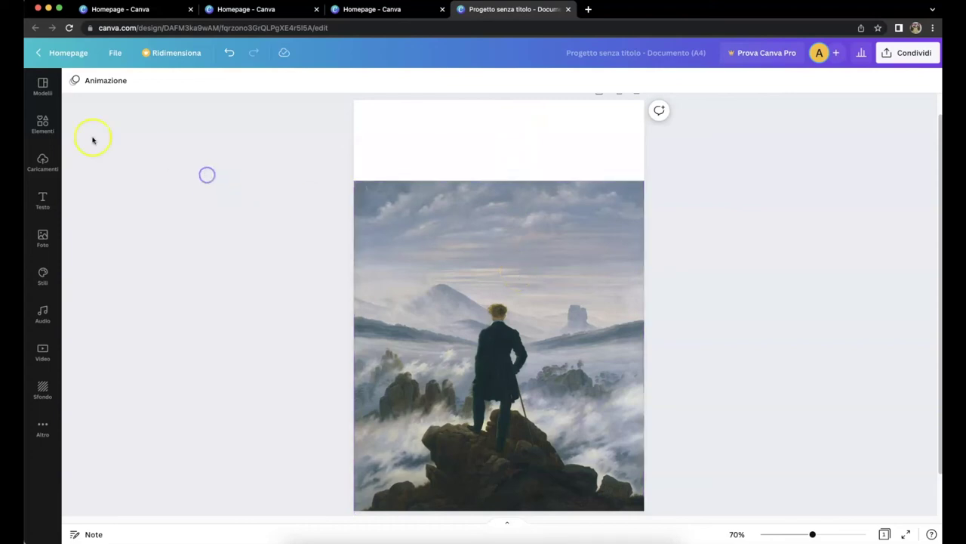
pyautogui.click(43, 123)
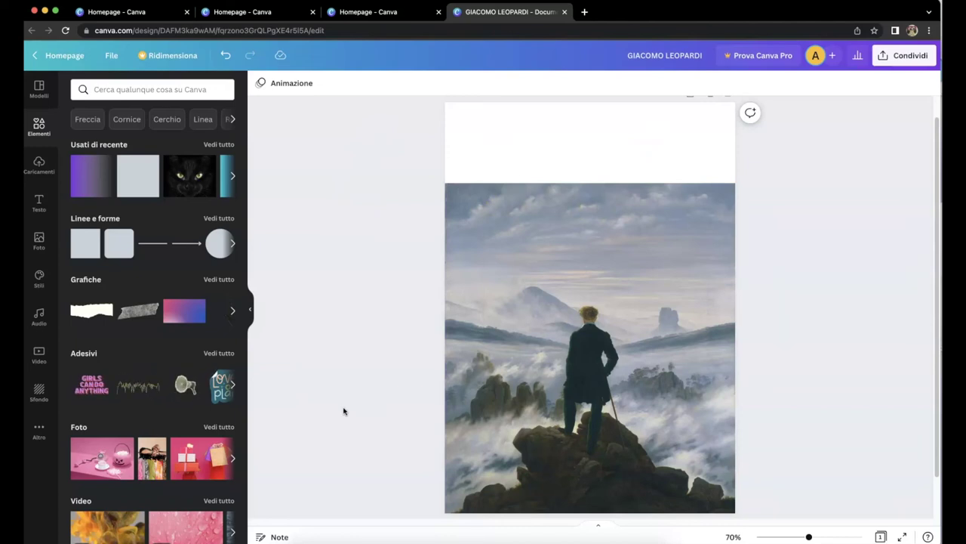
# - Make the page background black, then add the purple gradient and rotate it about 87°
pyautogui.click(39, 394)
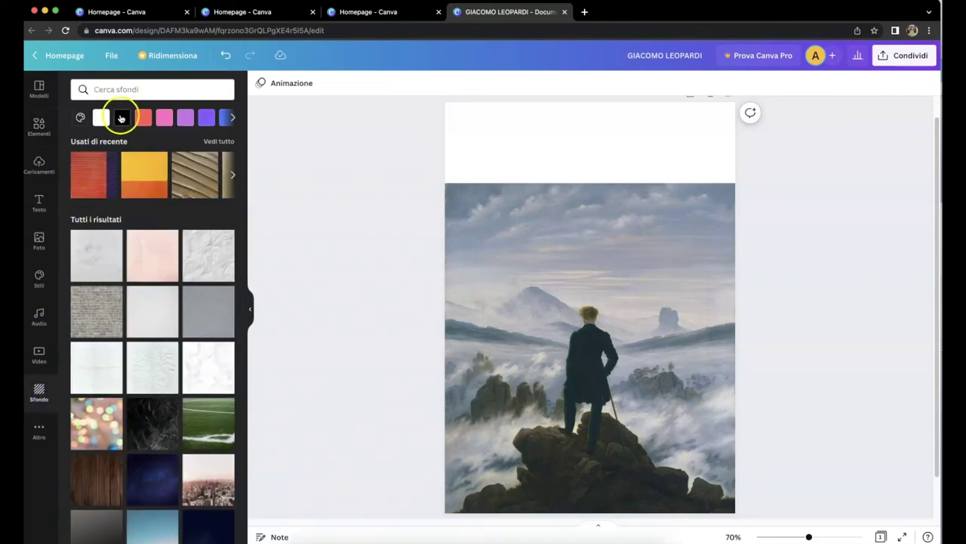
pyautogui.click(121, 117)
pyautogui.click(39, 123)
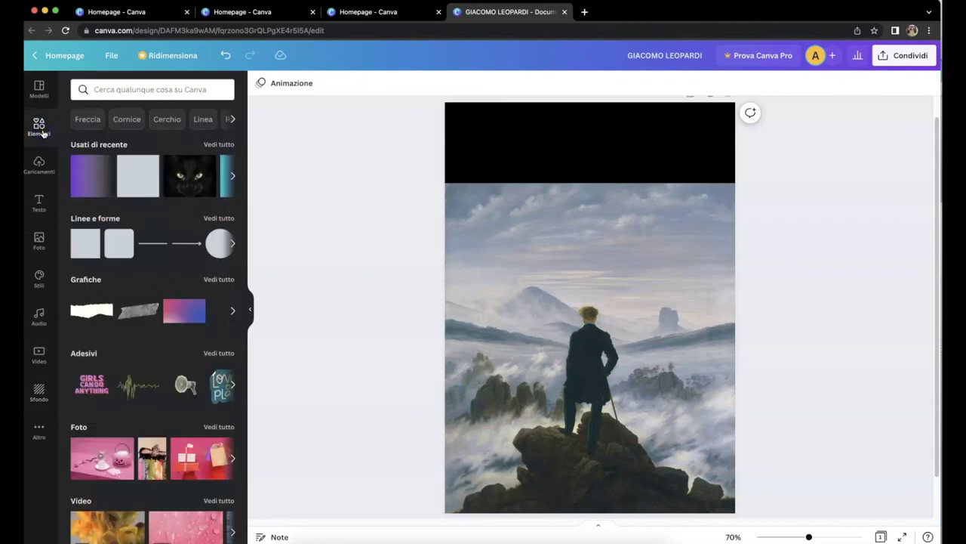
pyautogui.click(89, 162)
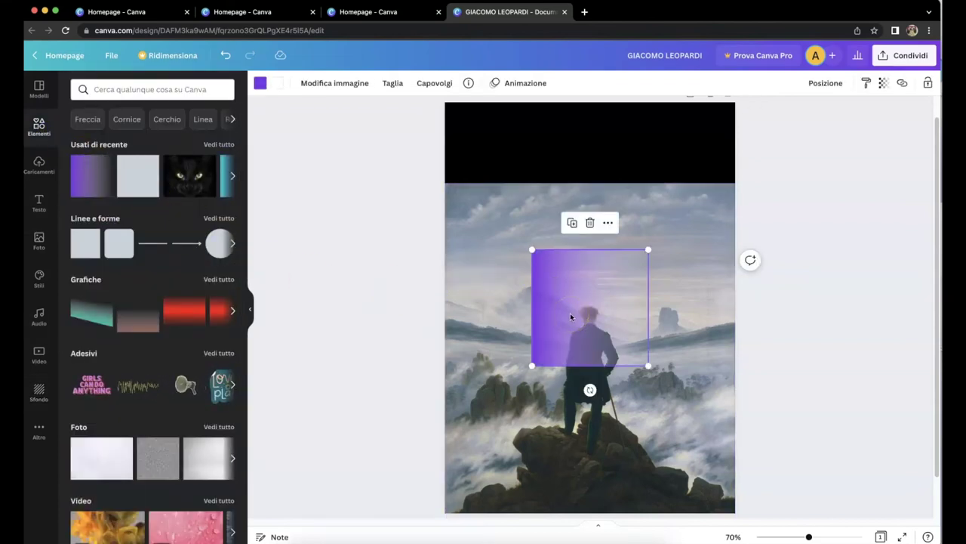
pyautogui.click(591, 390)
pyautogui.moveTo(590, 390); pyautogui.dragTo(462, 310)
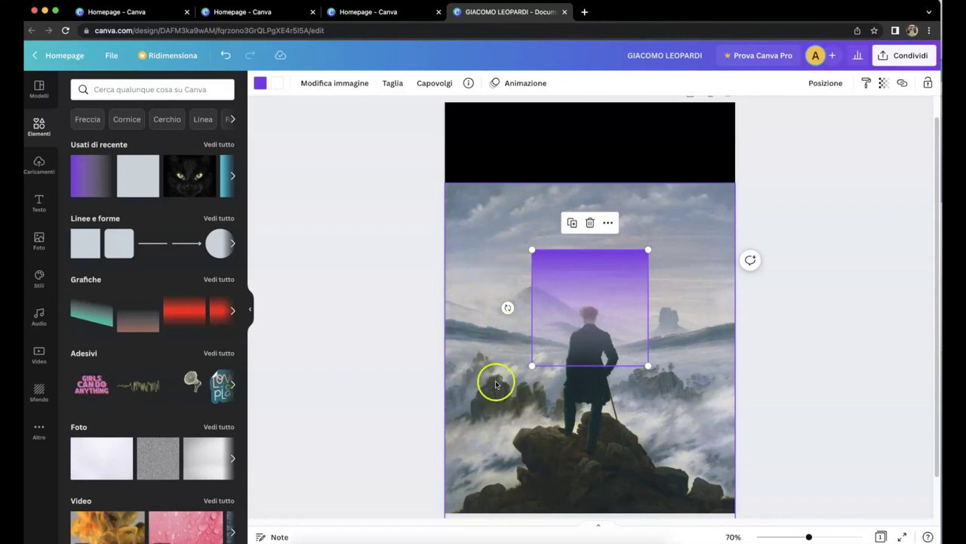
pyautogui.click(250, 309)
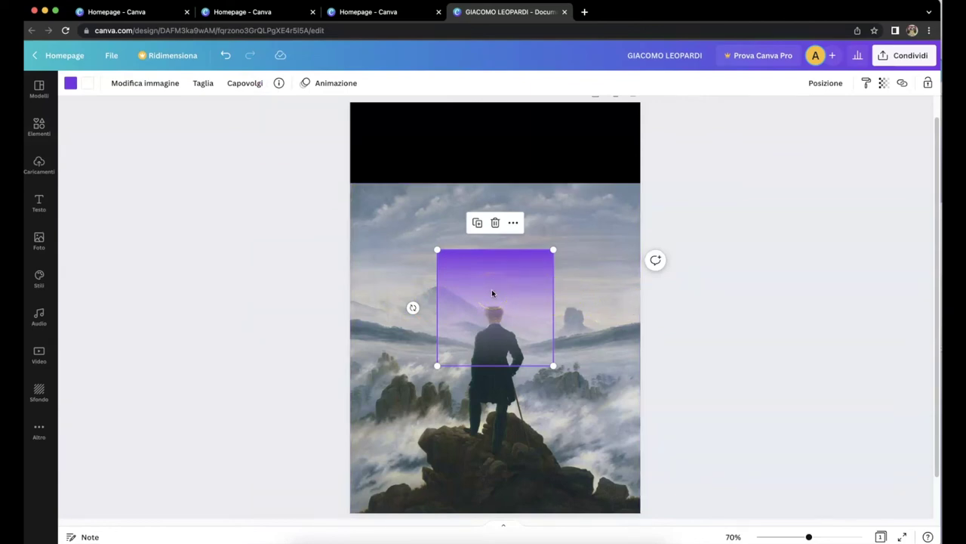
# - Turn the gradient black and stretch it over the painting's top-left so it fades downward
pyautogui.moveTo(491, 290)
pyautogui.mouseDown()
pyautogui.moveTo(481, 272)
pyautogui.moveTo(414, 236)
pyautogui.moveTo(394, 210)
pyautogui.mouseUp()
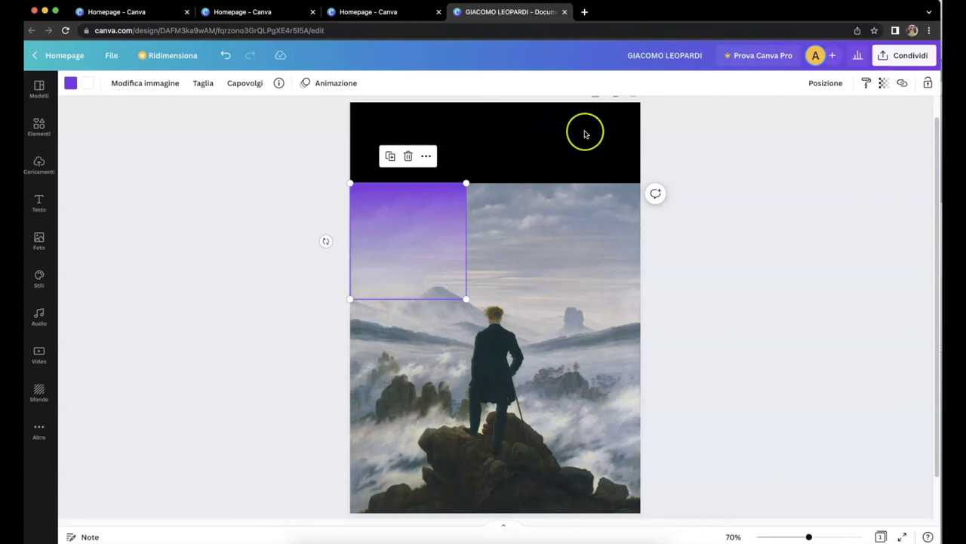
pyautogui.click(388, 214)
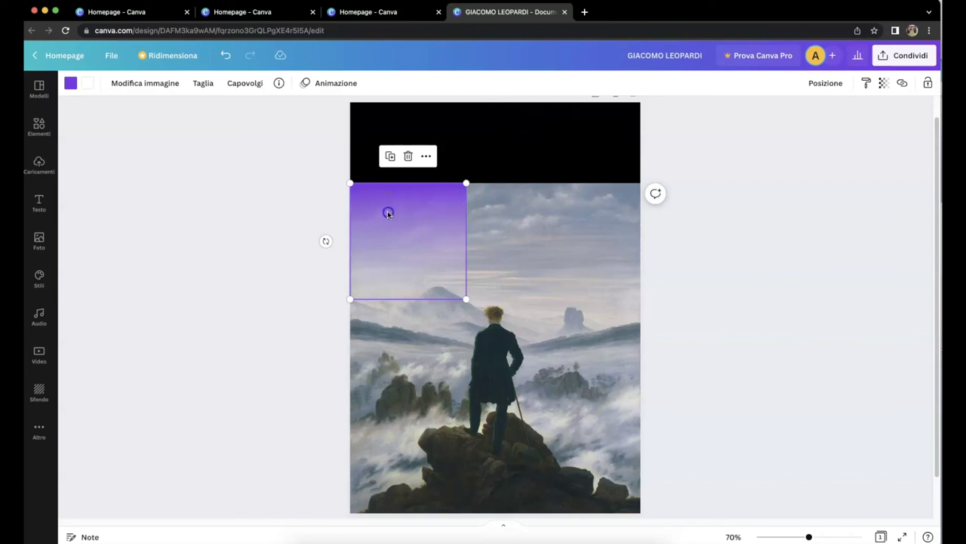
pyautogui.click(70, 84)
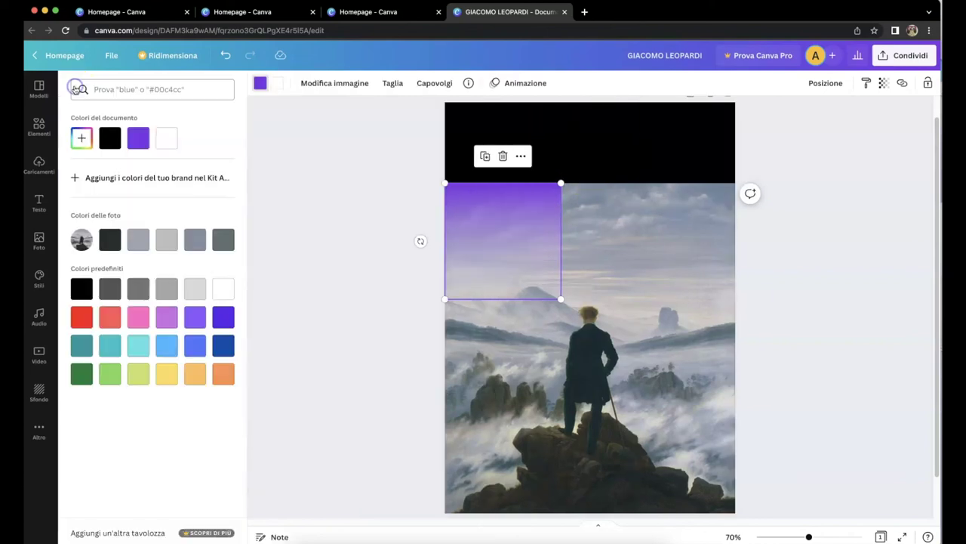
pyautogui.click(110, 139)
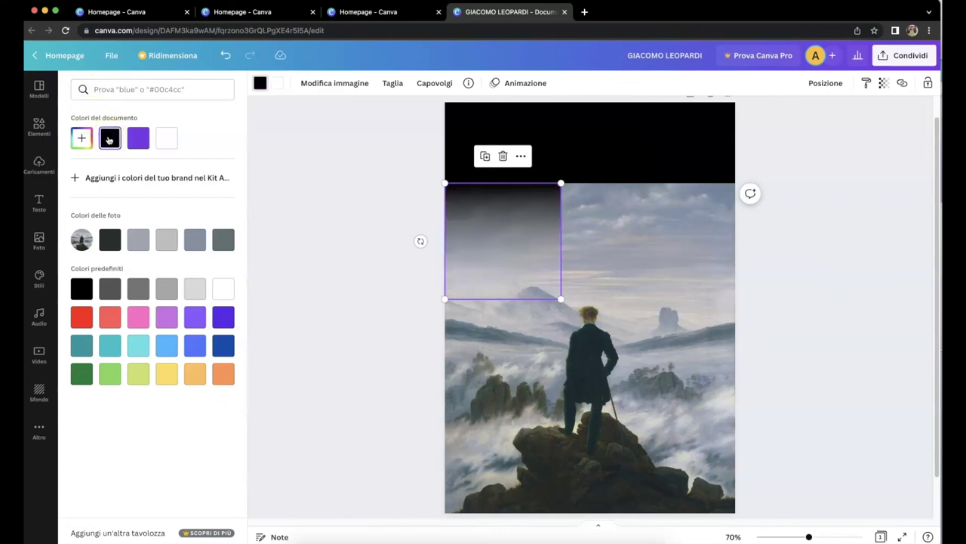
pyautogui.press('Escape')
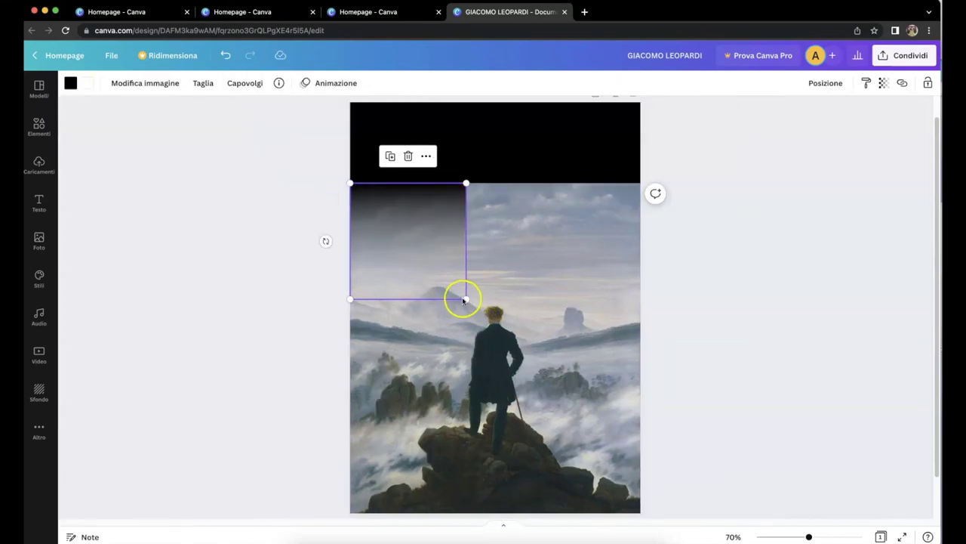
pyautogui.moveTo(463, 298); pyautogui.dragTo(697, 414)
pyautogui.click(817, 300)
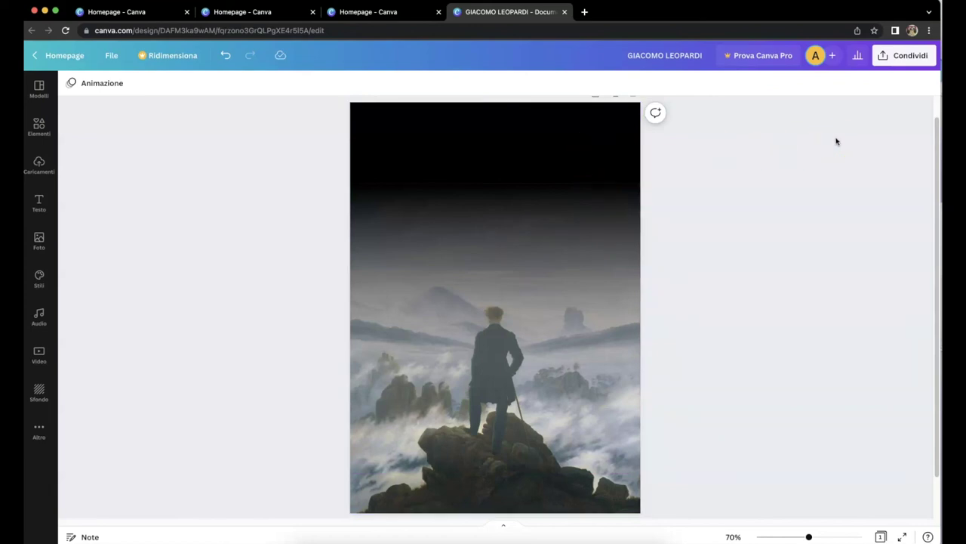
# - Group the painting, black gradient and black band into one cover element
pyautogui.moveTo(311, 118); pyautogui.dragTo(750, 360)
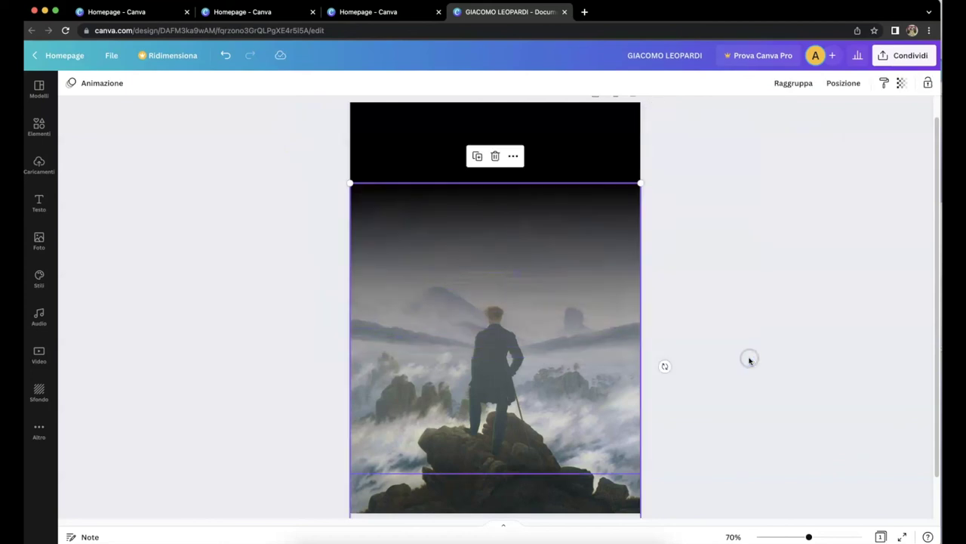
pyautogui.click(798, 83)
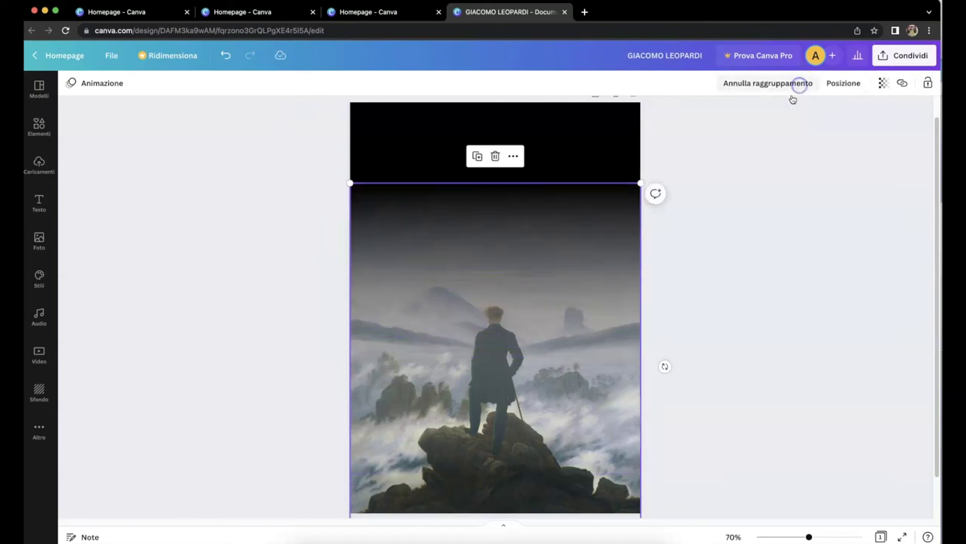
pyautogui.click(727, 249)
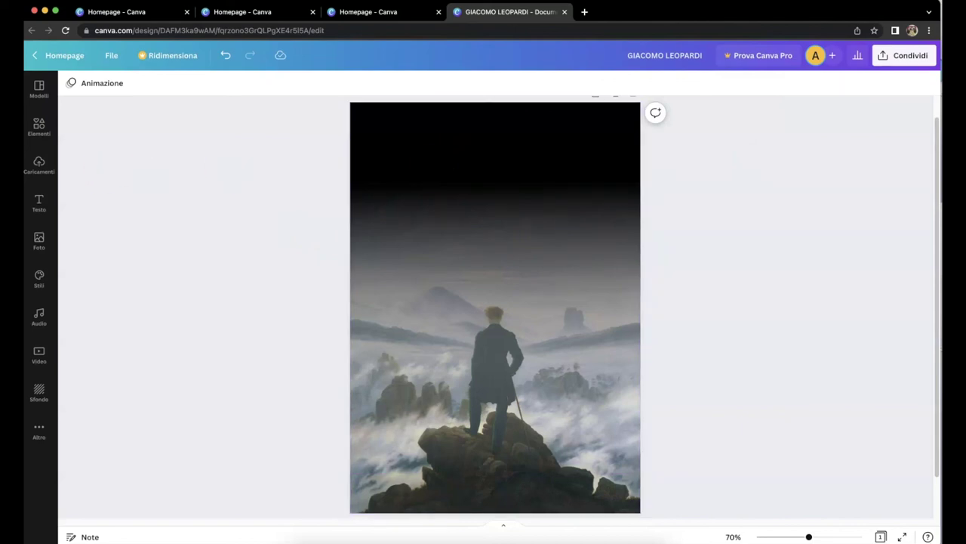
pyautogui.click(35, 200)
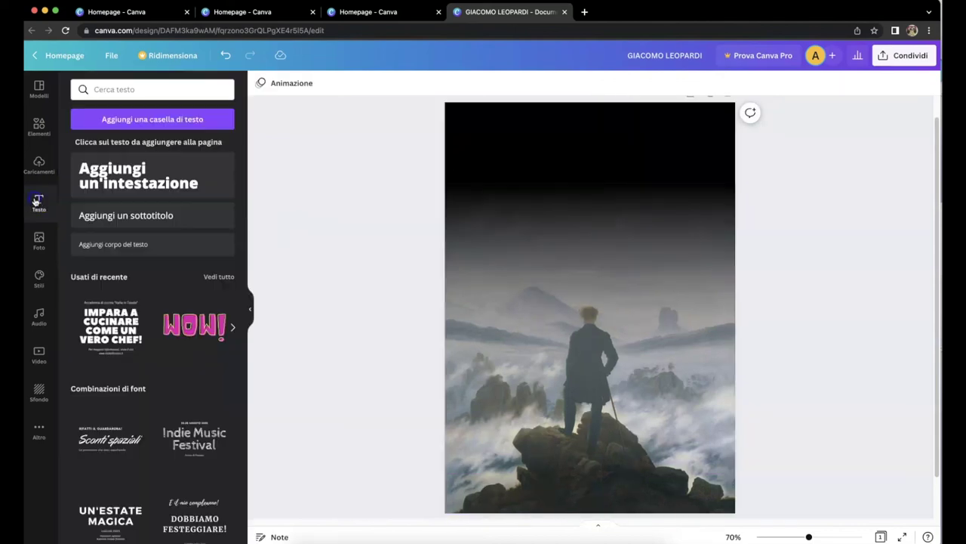
# - Add a light grey 'Giacomo Leopardi' heading and move it to the top of the page
pyautogui.click(130, 168)
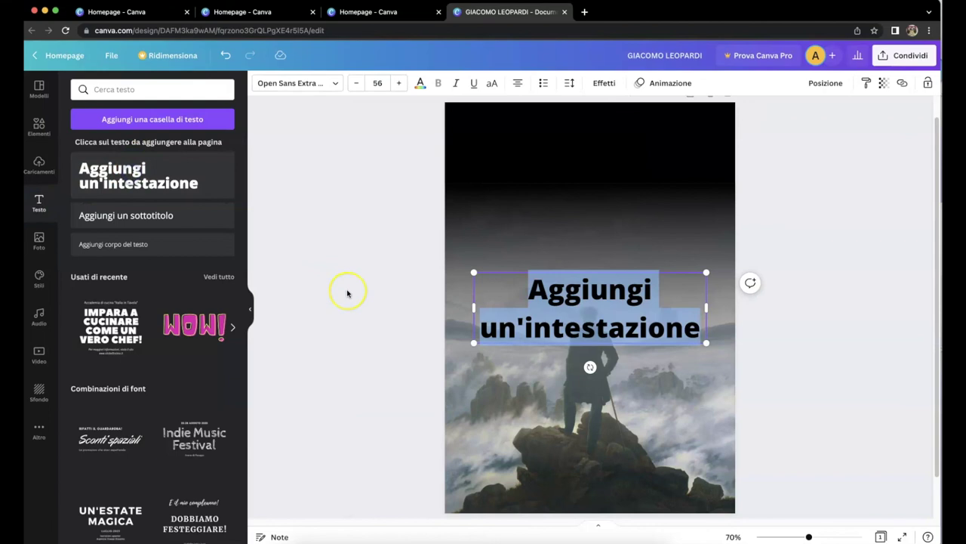
pyautogui.write('Giacomo Leopardi')
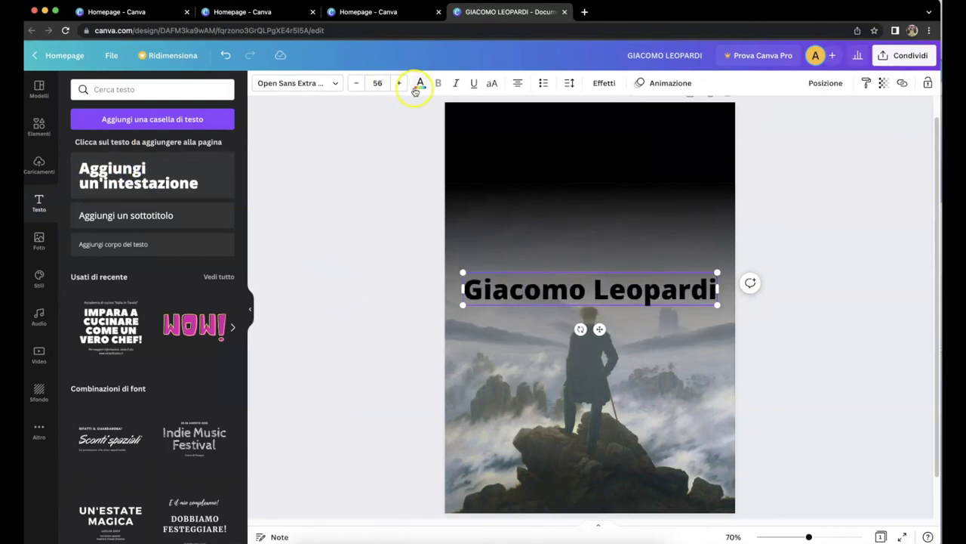
pyautogui.click(420, 83)
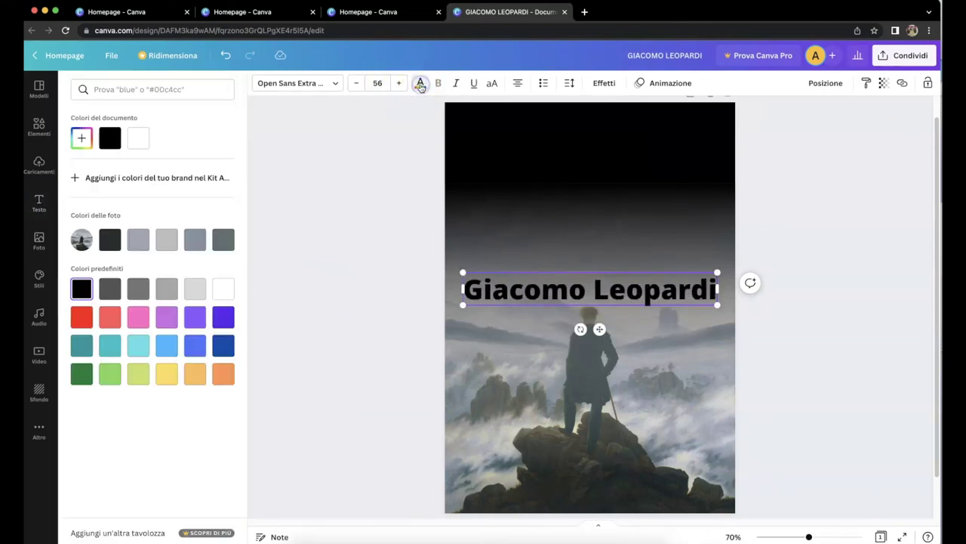
pyautogui.click(195, 289)
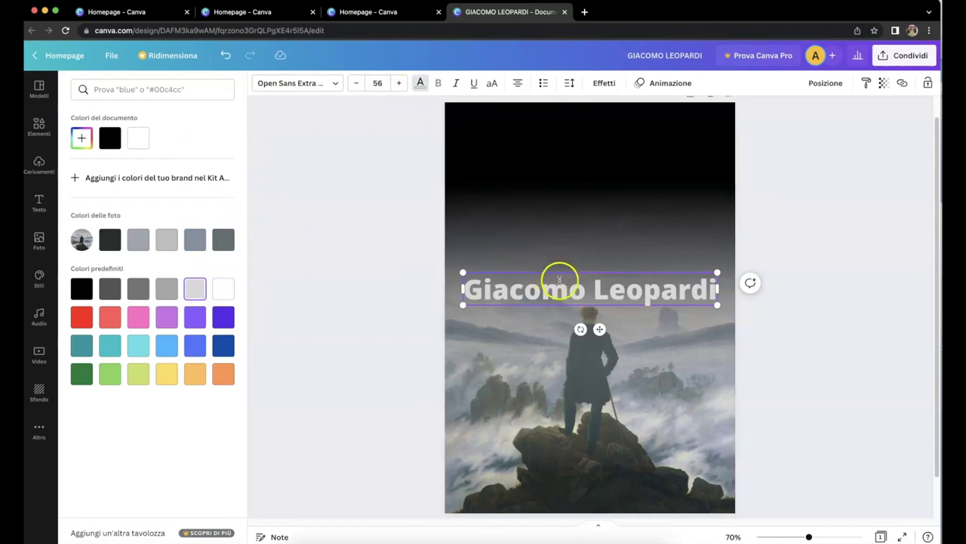
pyautogui.moveTo(563, 272); pyautogui.dragTo(559, 113)
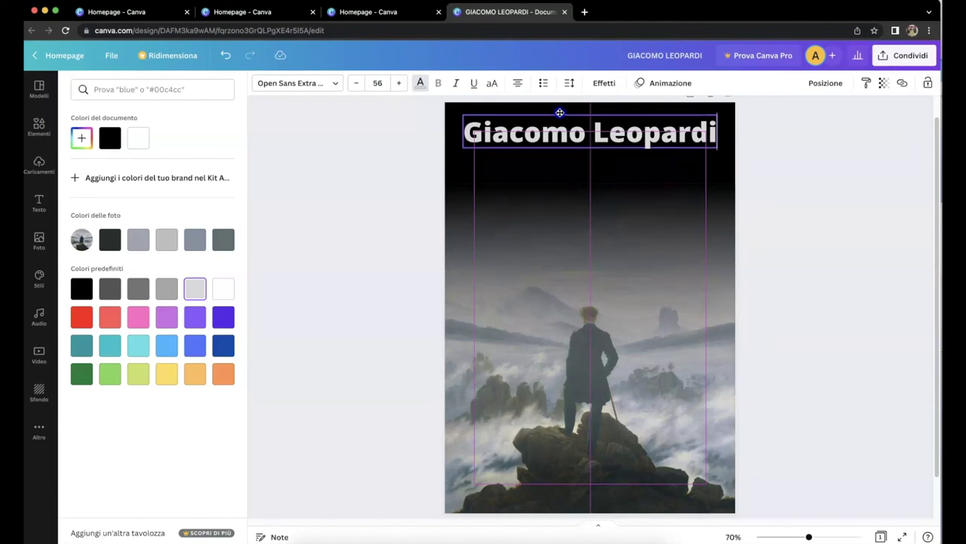
pyautogui.moveTo(559, 112); pyautogui.dragTo(559, 113)
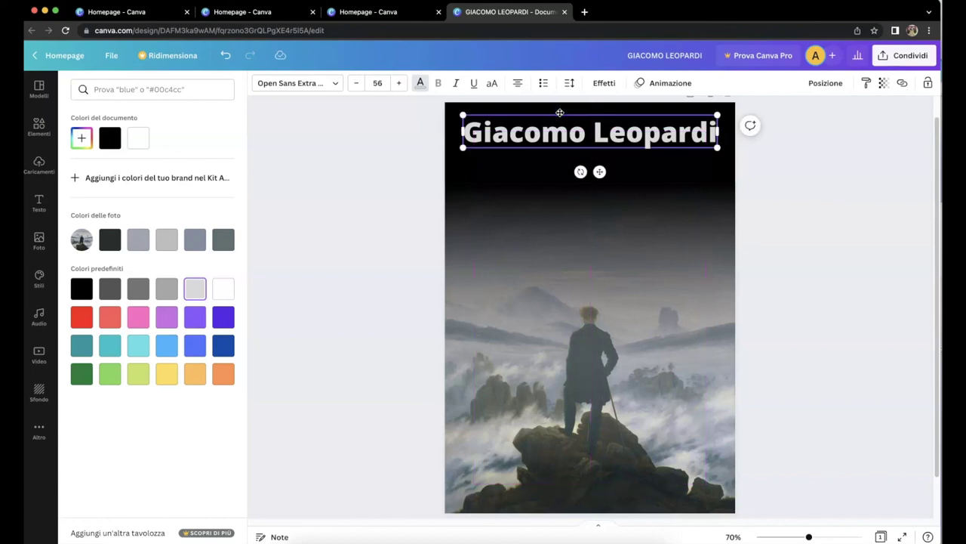
pyautogui.click(336, 83)
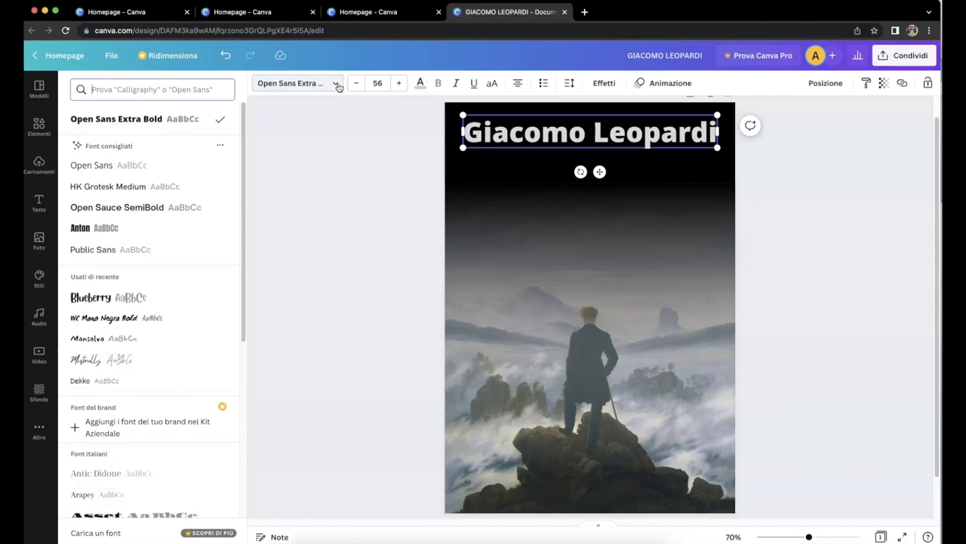
# - Set the title font to Public Sans and add a light grey 'commenti alle poesie' subtitle
pyautogui.click(125, 249)
pyautogui.click(362, 211)
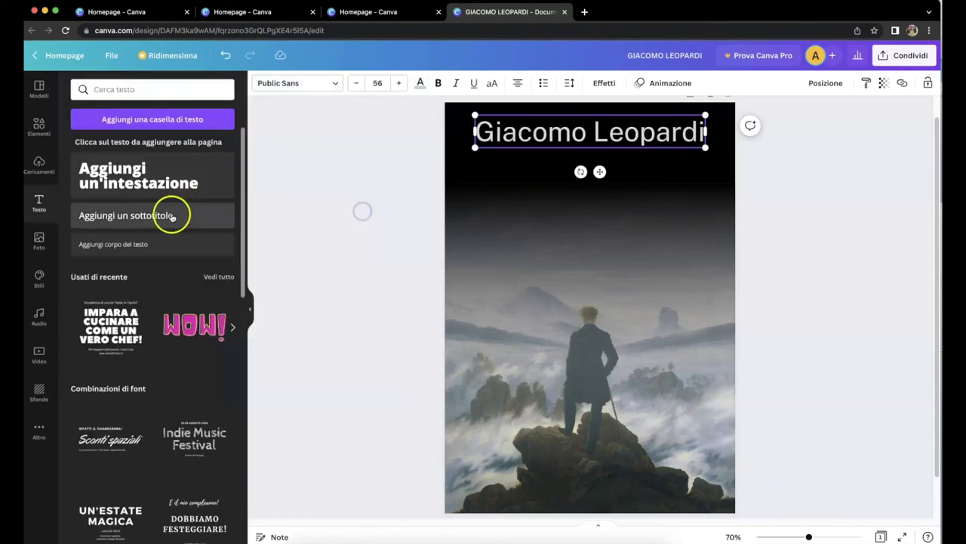
pyautogui.click(172, 216)
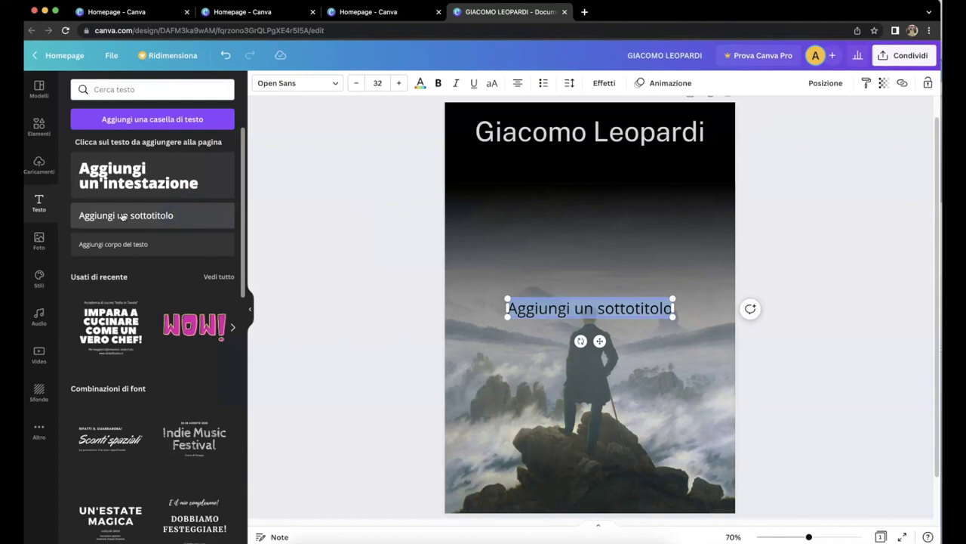
pyautogui.write('commenti alle poesie')
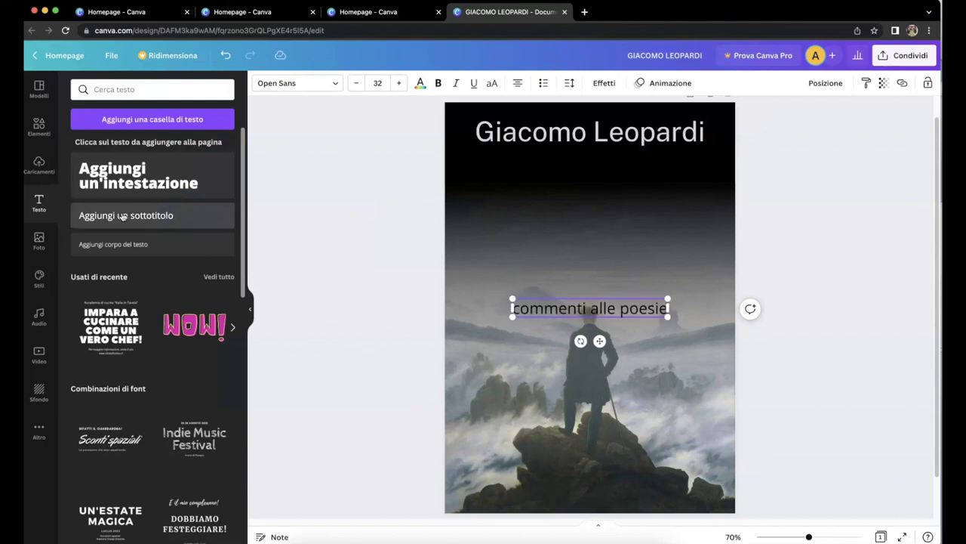
pyautogui.click(565, 310)
pyautogui.tripleClick(565, 309)
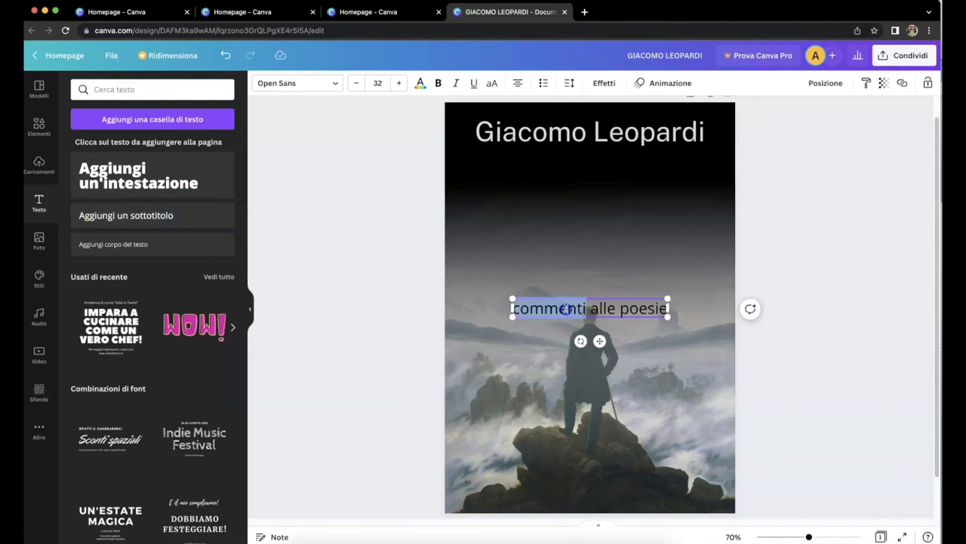
pyautogui.click(421, 85)
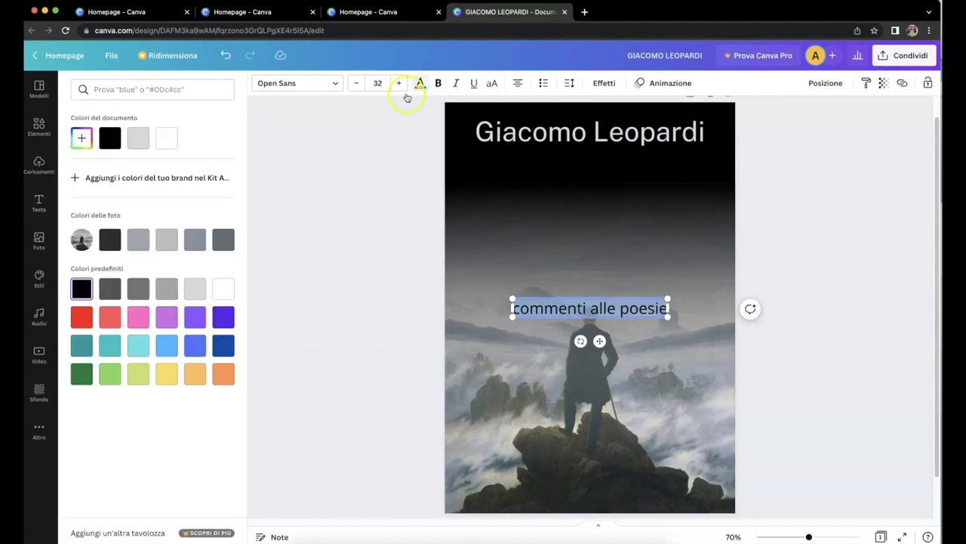
pyautogui.click(138, 141)
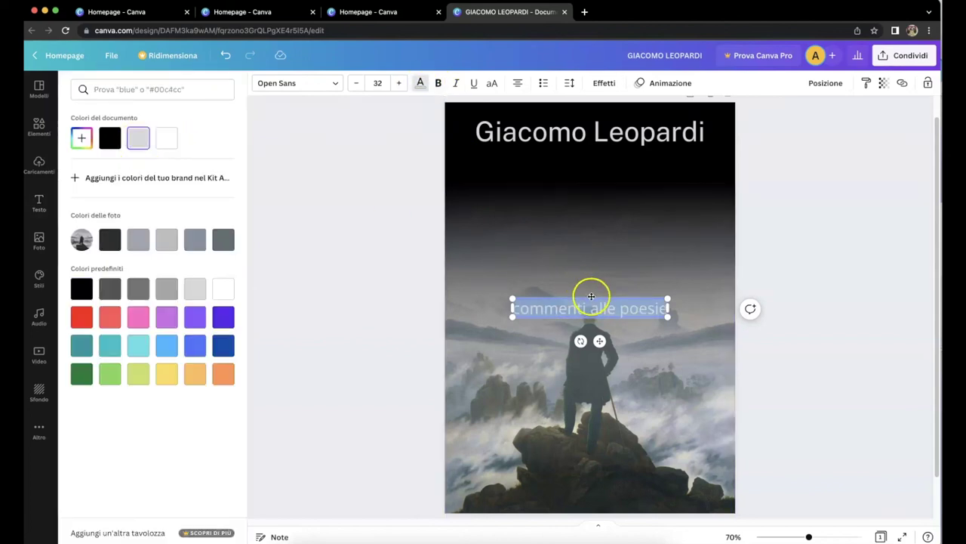
# - Place the subtitle just below the title and group the two texts together
pyautogui.click(334, 83)
pyautogui.moveTo(599, 341); pyautogui.dragTo(599, 198)
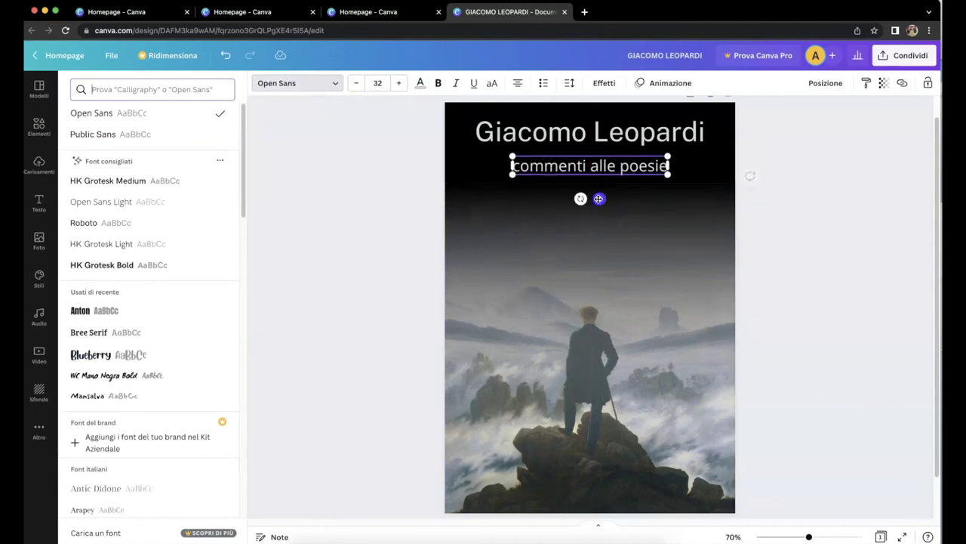
pyautogui.moveTo(412, 111); pyautogui.dragTo(834, 255)
pyautogui.click(800, 83)
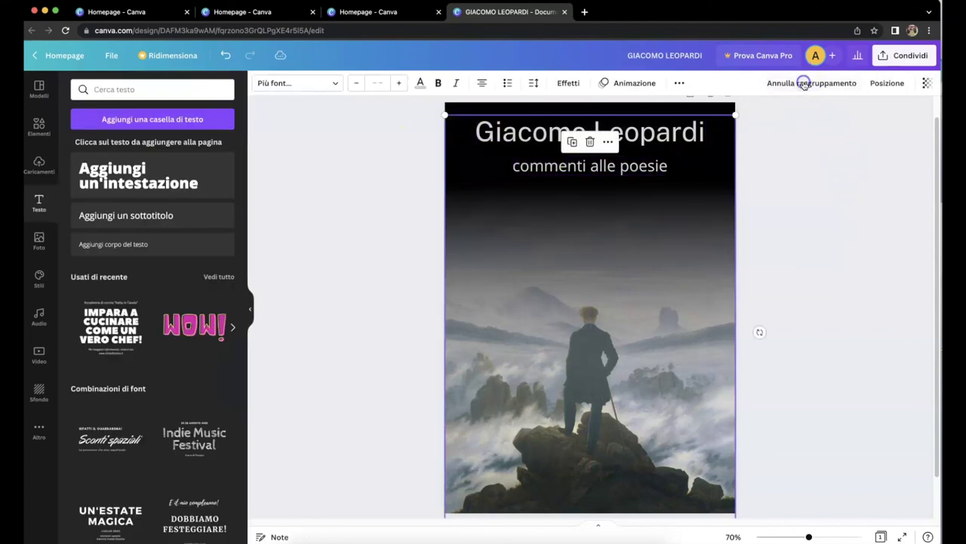
pyautogui.click(781, 244)
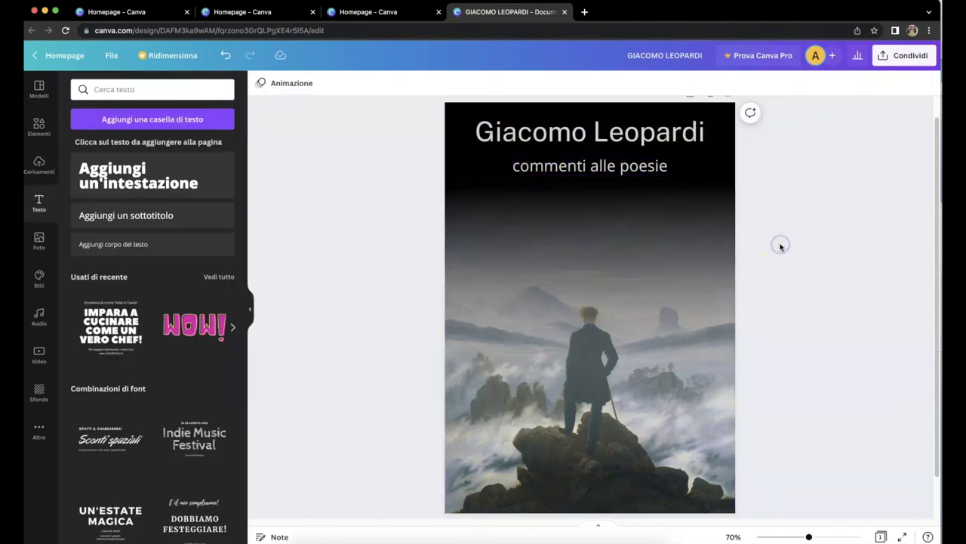
# - Collapse the Testo panel to view the finished Giacomo Leopardi cover full-size
pyautogui.click(249, 309)
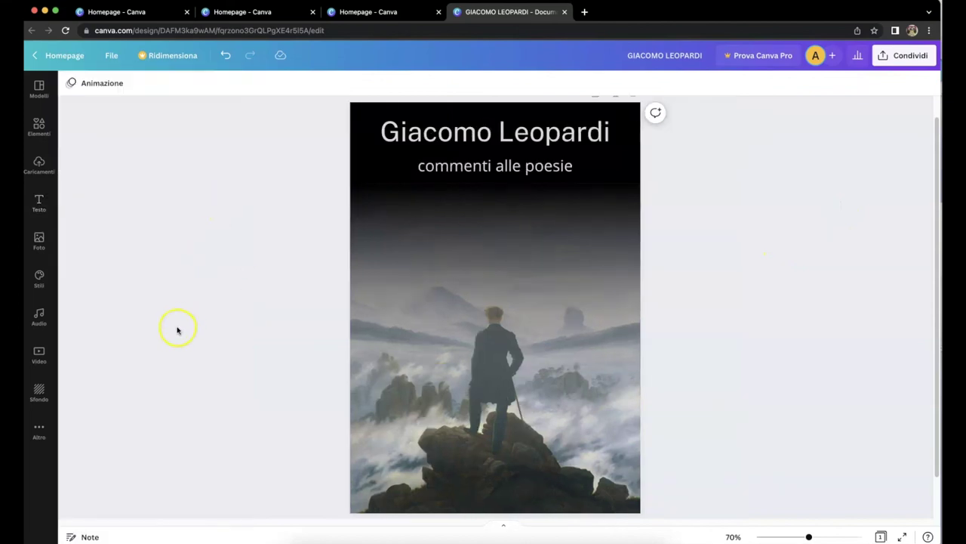